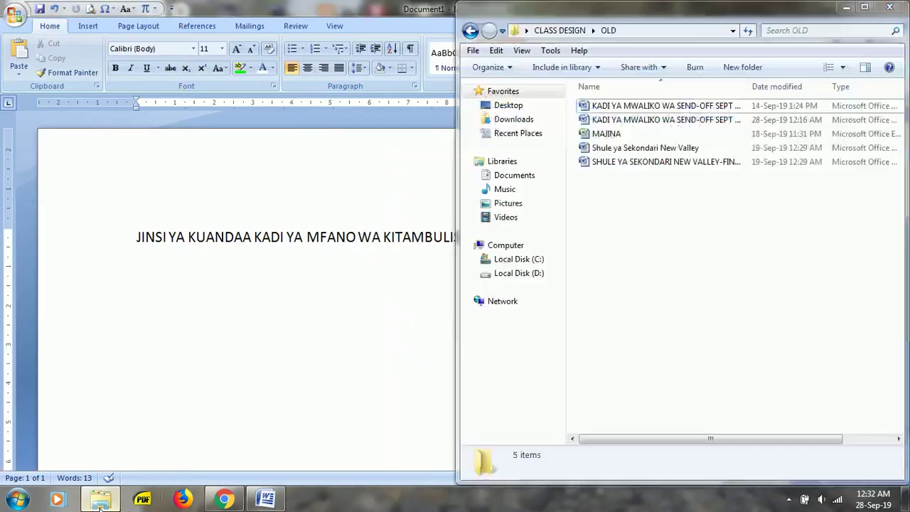
View the front.JPG sample card design from the CLASS DESIGN folder in Picasa
click(470, 30)
double_click(693, 121)
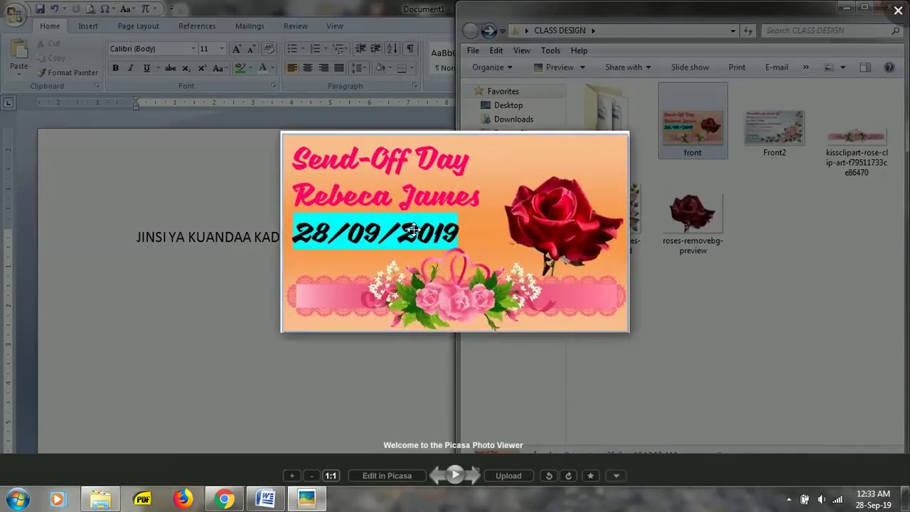
scroll(420, 242, up, 1)
scroll(427, 249, up, 1)
scroll(431, 269, down, 1)
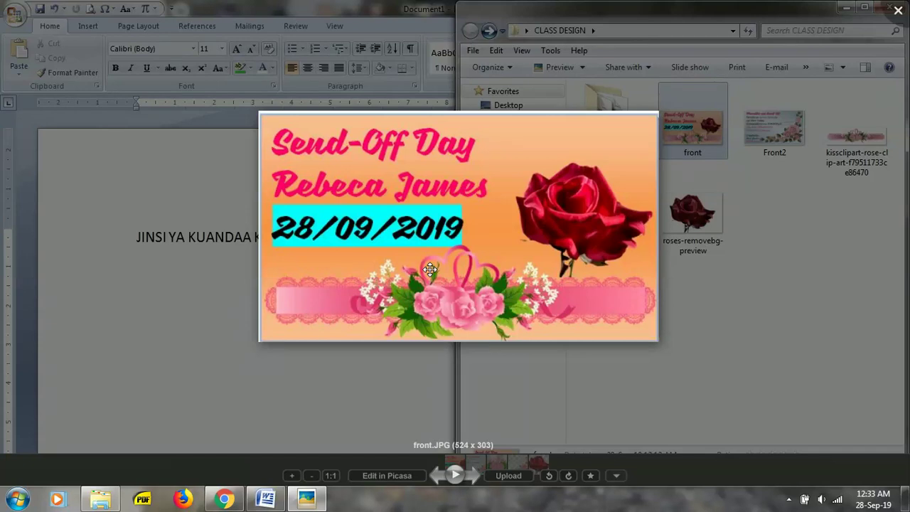
Compare the front and Front2 designs, then close Picasa and return to KissClipart in Chrome
key(Right)
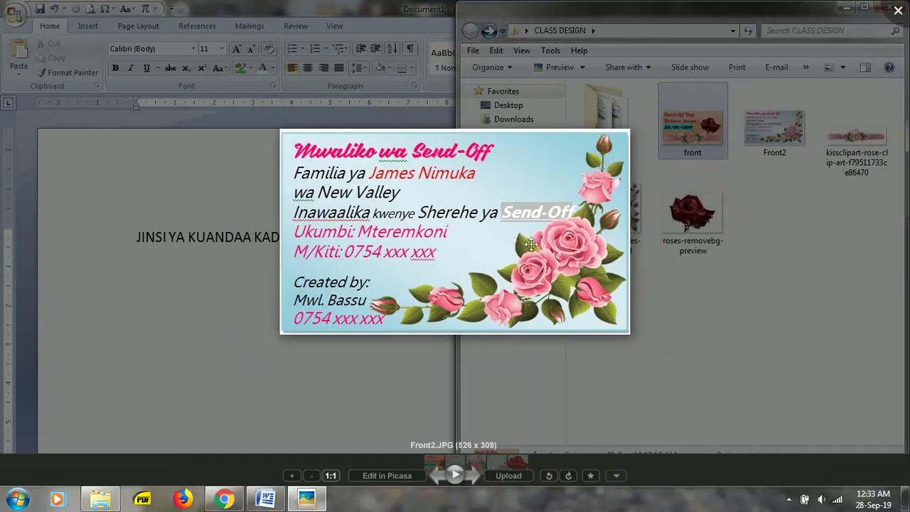
scroll(527, 229, up, 1)
scroll(548, 239, down, 1)
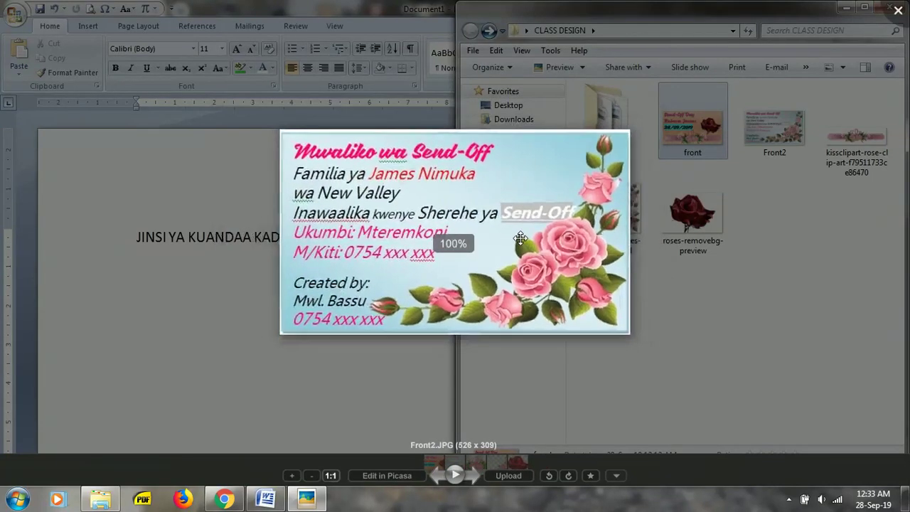
key(Left)
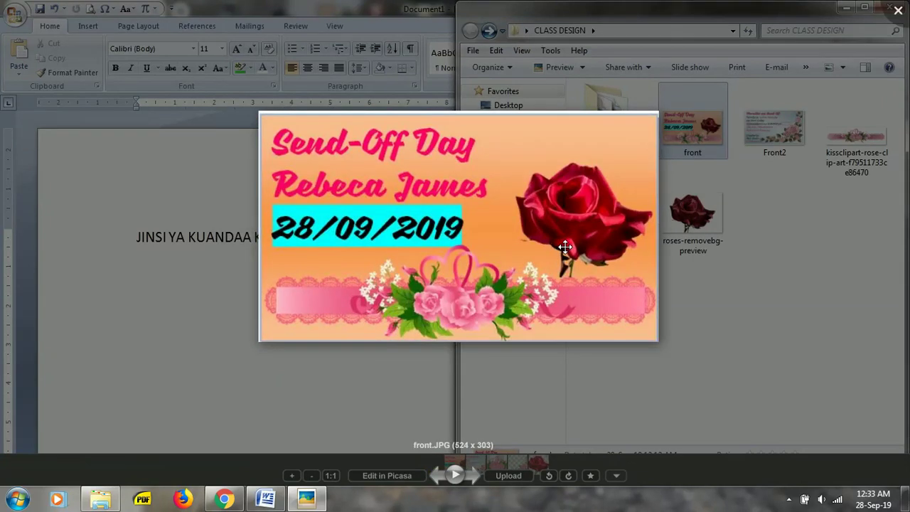
key(Right)
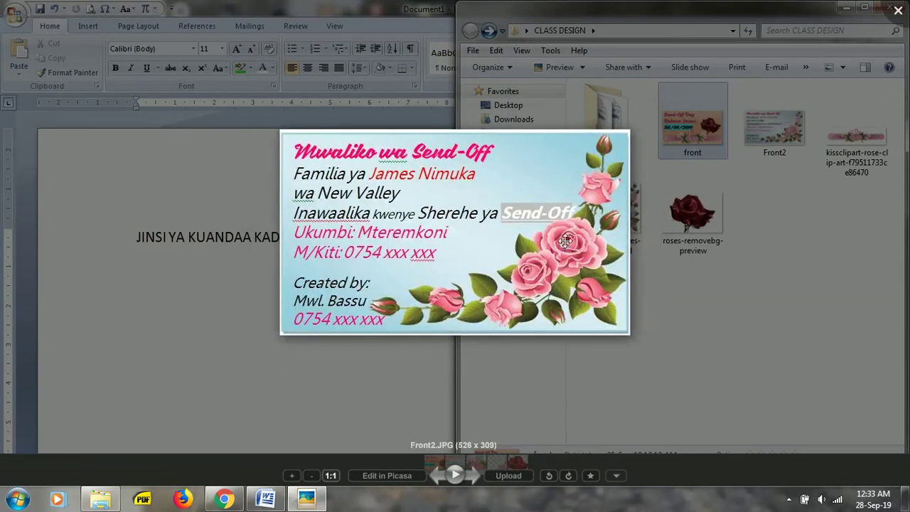
click(898, 19)
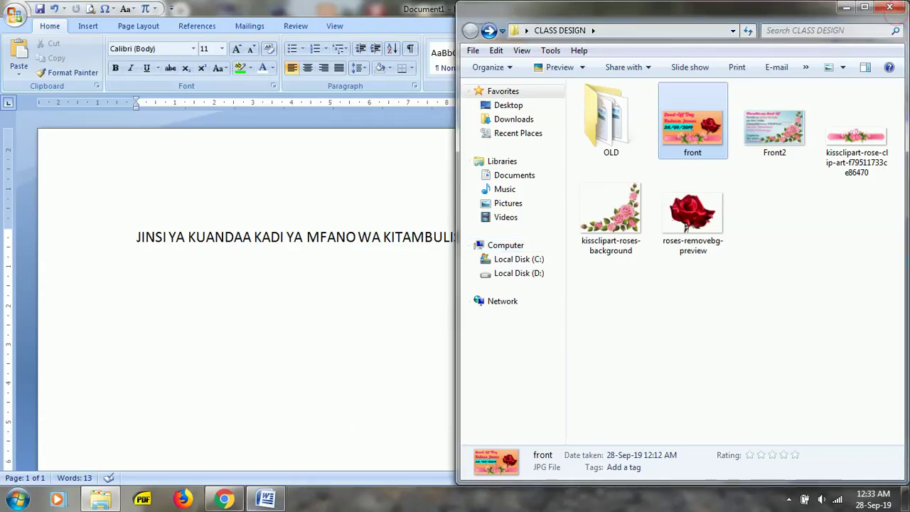
click(222, 500)
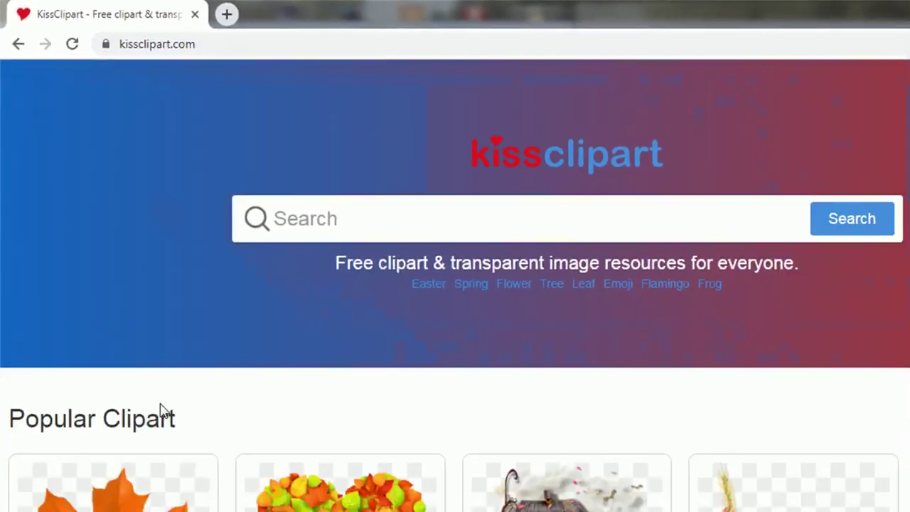
scroll(191, 320, down, 3)
scroll(190, 319, down, 5)
scroll(191, 313, down, 5)
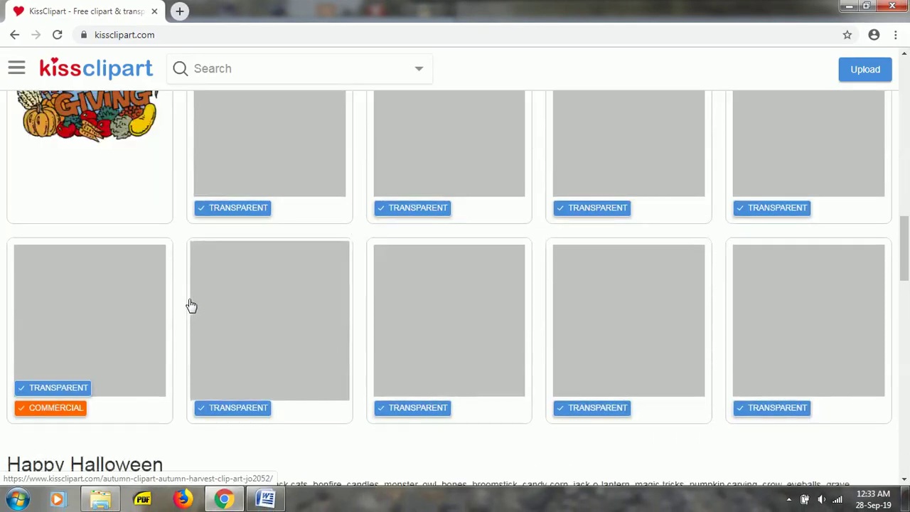
scroll(191, 306, down, 4)
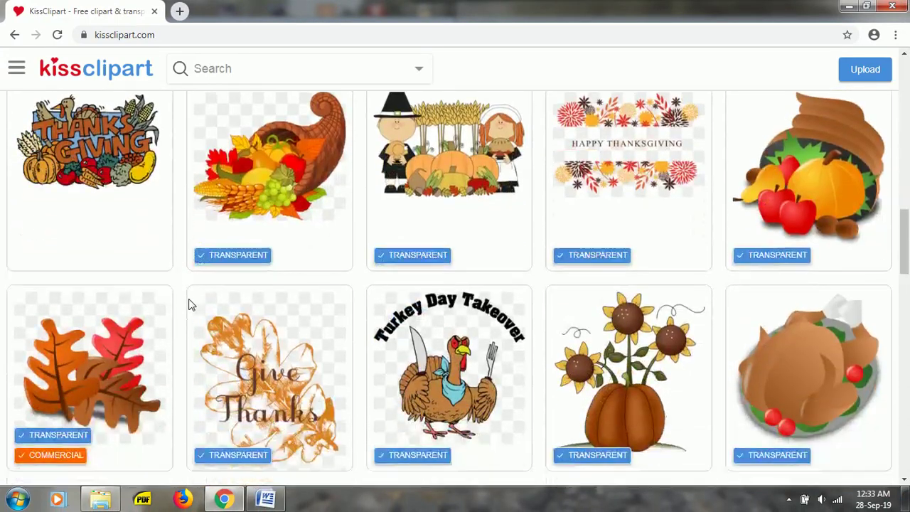
scroll(191, 305, down, 3)
scroll(191, 305, down, 2)
scroll(190, 305, down, 4)
scroll(191, 305, down, 1)
scroll(190, 305, down, 2)
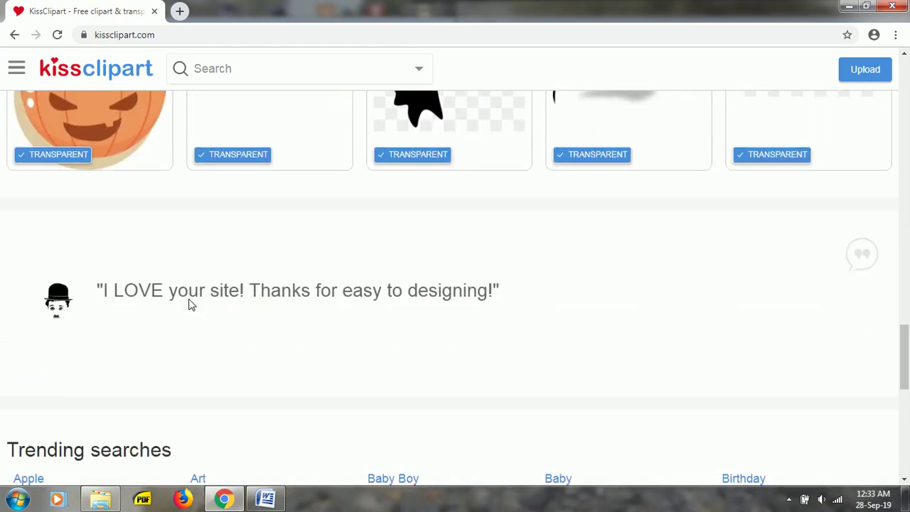
scroll(190, 305, up, 6)
scroll(190, 305, up, 5)
scroll(191, 305, up, 8)
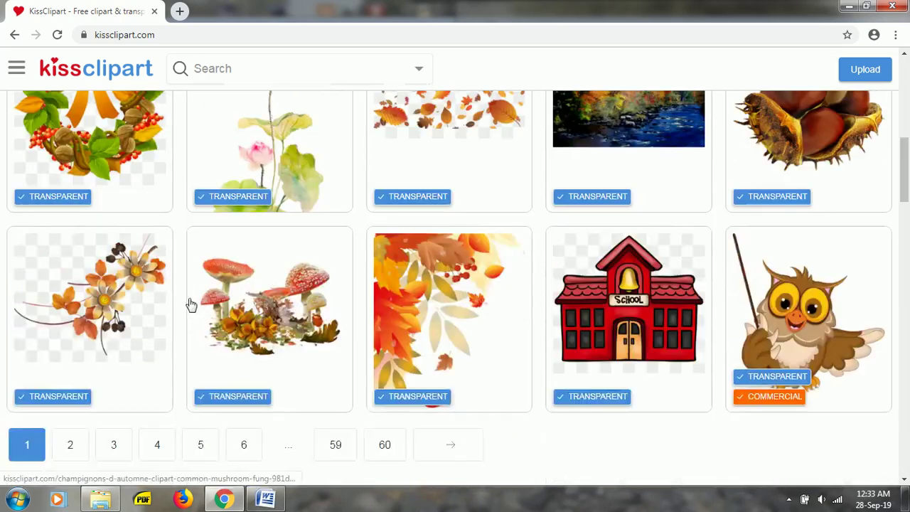
scroll(191, 305, up, 10)
scroll(191, 302, up, 2)
scroll(191, 302, down, 2)
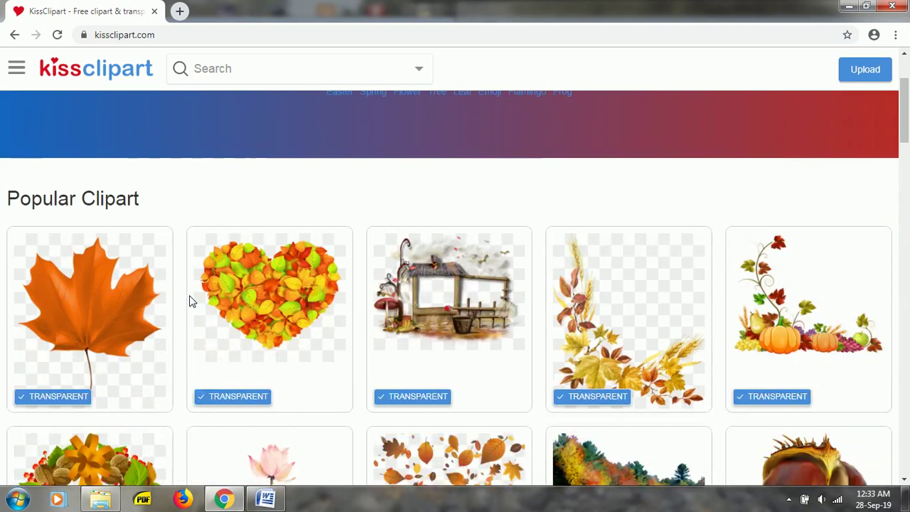
scroll(191, 302, up, 2)
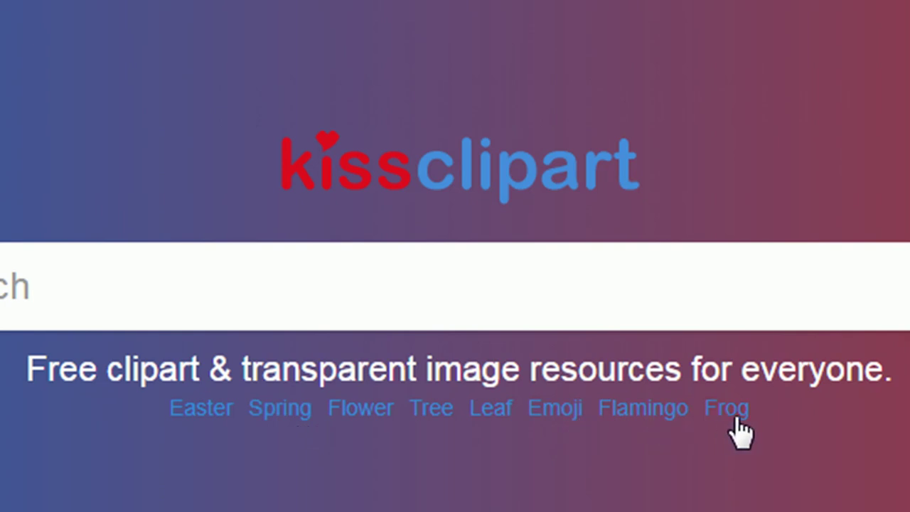
Scroll through KissClipart's Leaf clipart results, then switch back to the Word document
click(493, 409)
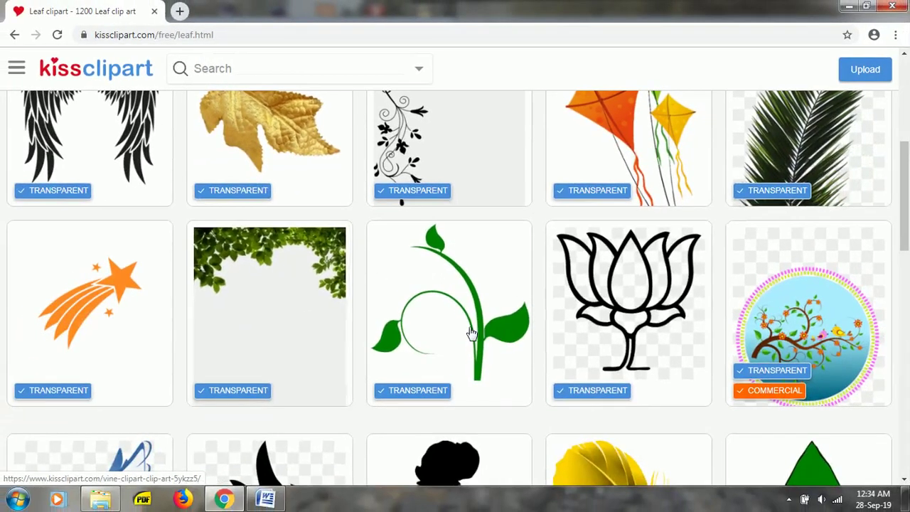
scroll(471, 330, down, 2)
scroll(472, 330, up, 5)
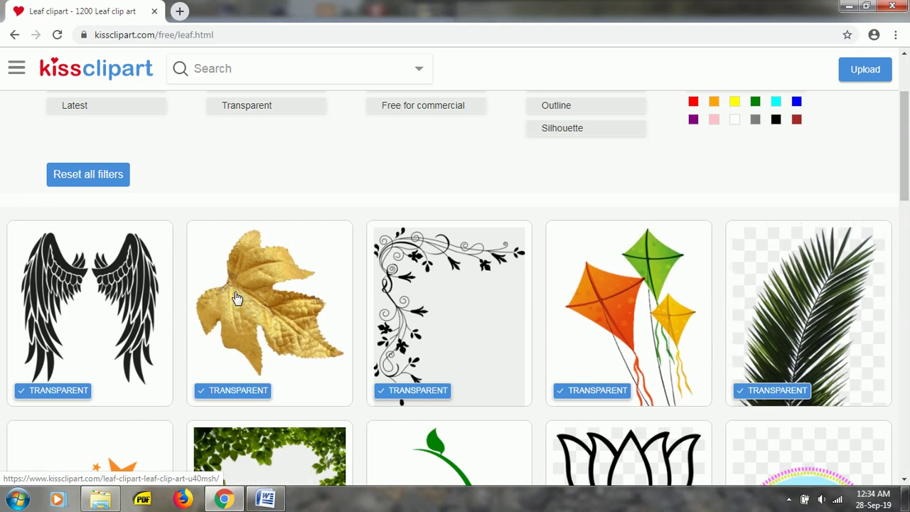
scroll(334, 311, down, 3)
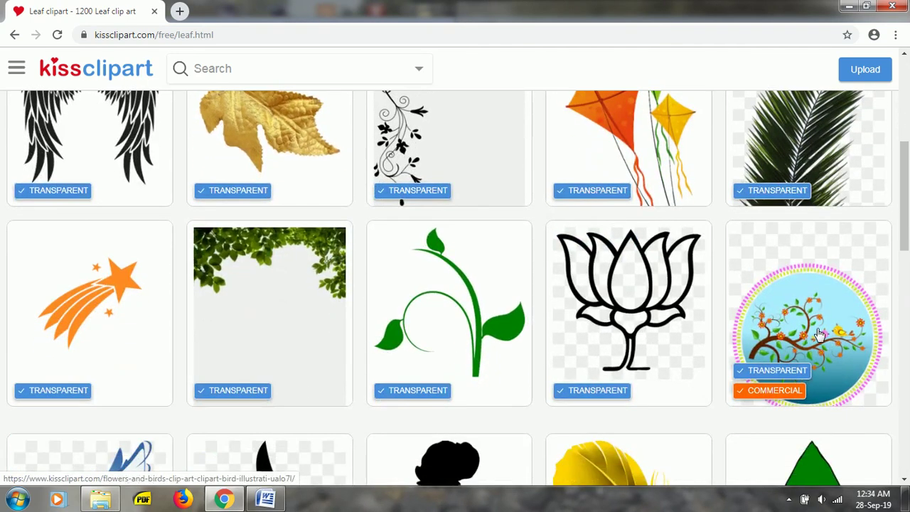
scroll(261, 213, down, 3)
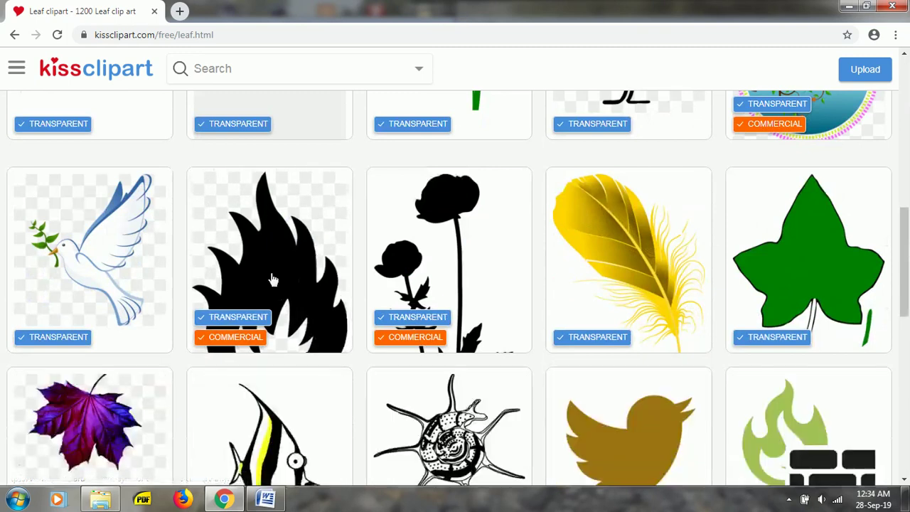
scroll(261, 206, down, 3)
scroll(277, 380, up, 10)
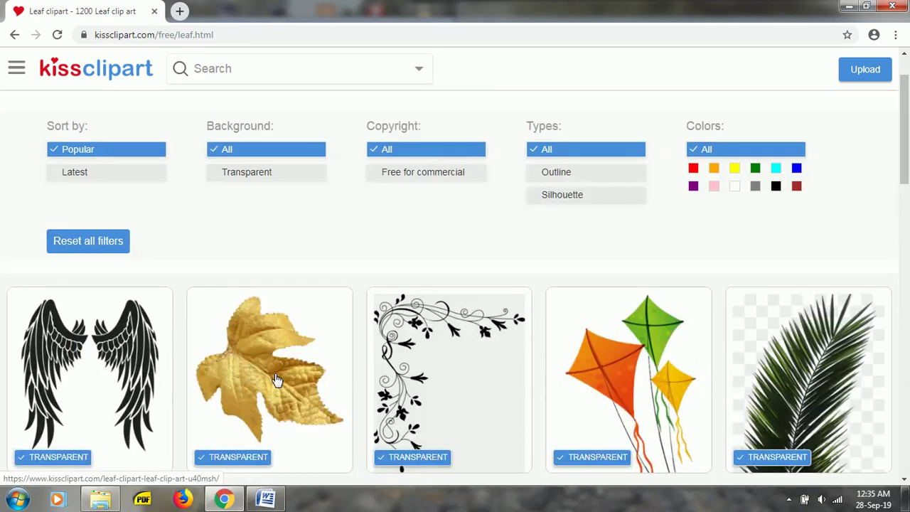
click(267, 500)
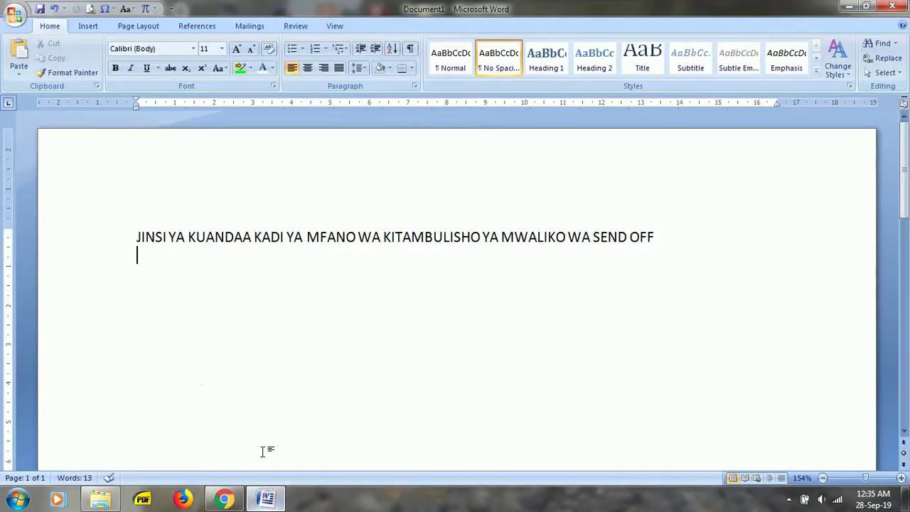
Select and delete the send-off card title line from the page
click(75, 252)
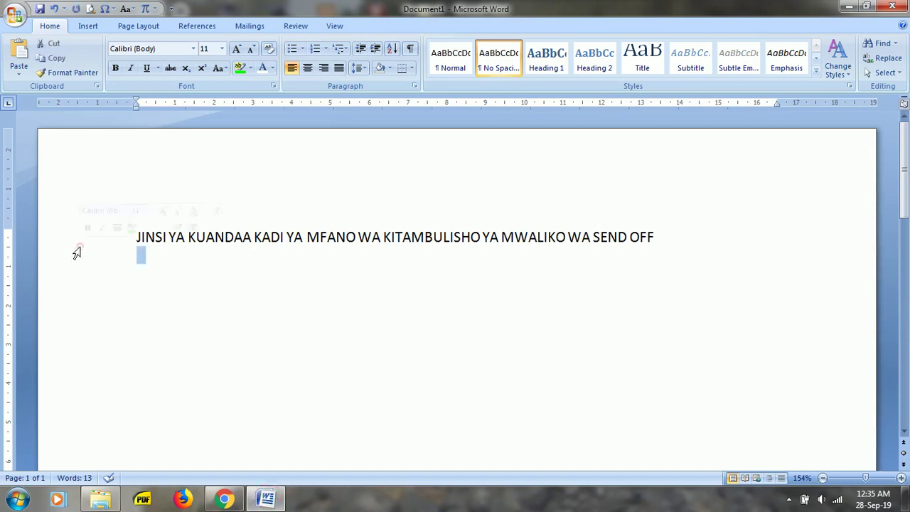
click(78, 244)
key(Delete)
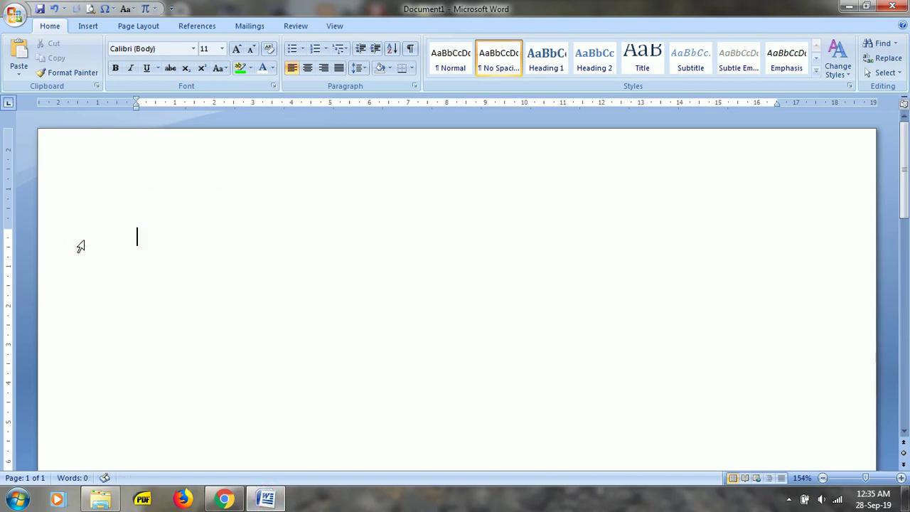
Save the blank document in CLASS DESIGN with the pasted title as its file name
key(ctrl+s)
text(JINSI YA KUANDAA KADI YA MFANO WA KITAMBULISHO YA MWALIKO WA SEND OFF)
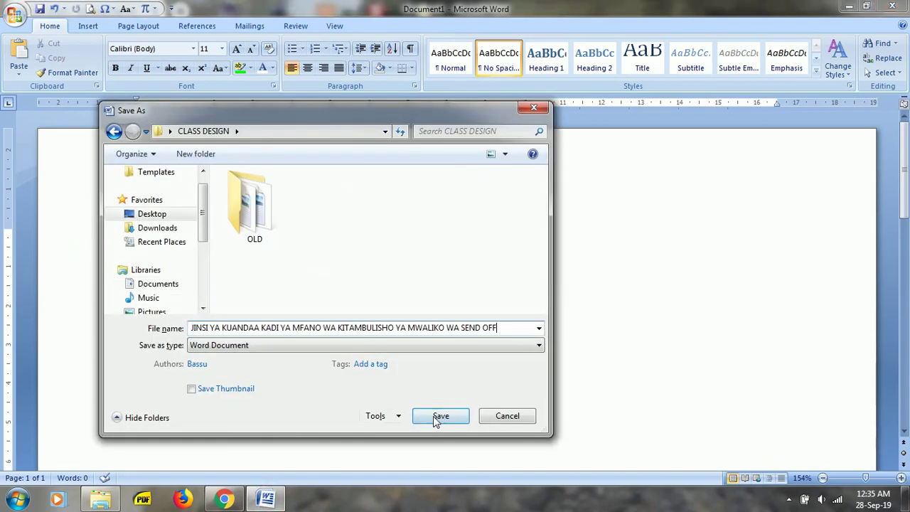
click(438, 415)
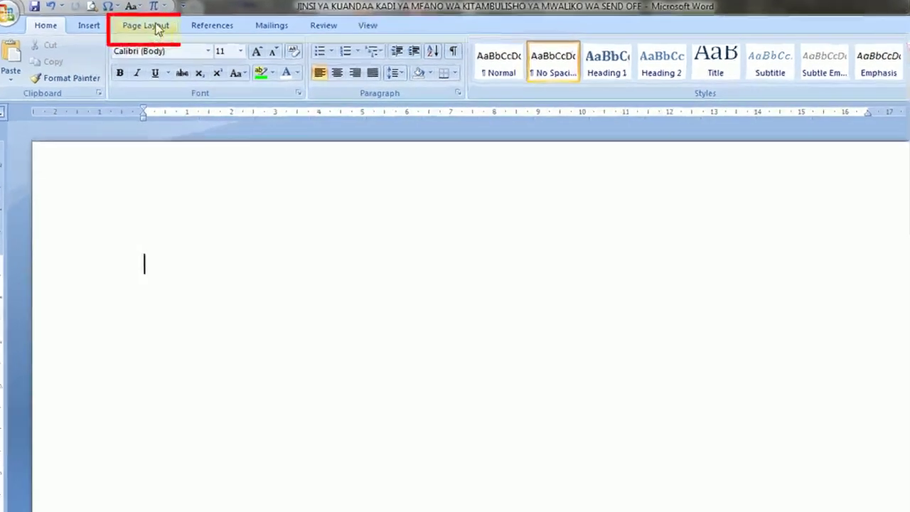
Split the page layout into two columns, leaving the margin presets unchanged
click(138, 25)
click(204, 75)
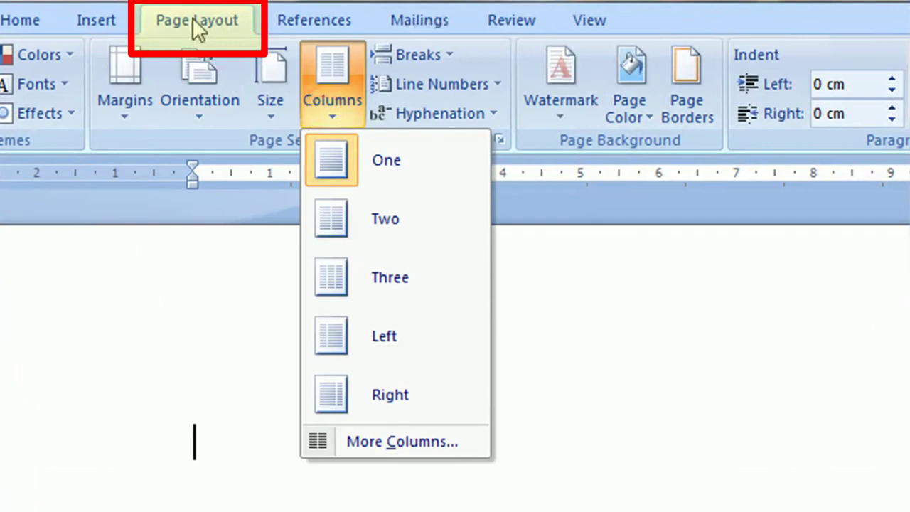
click(332, 218)
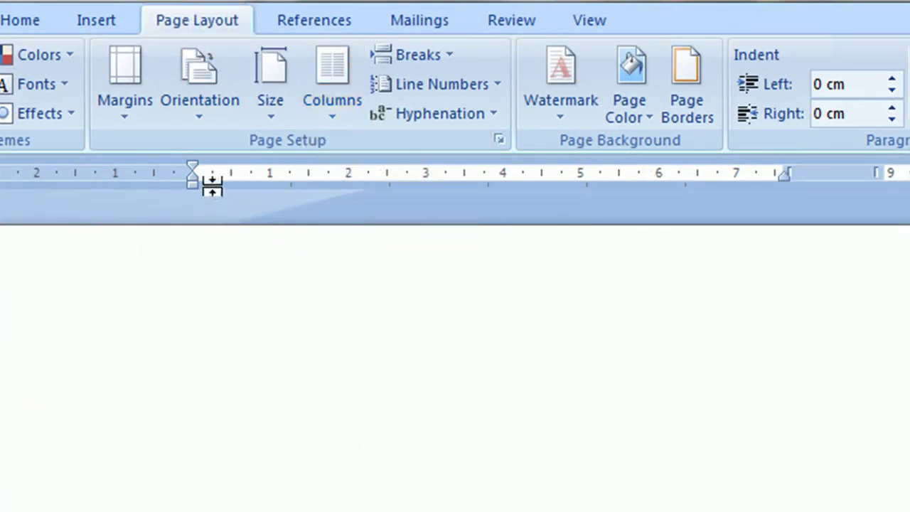
click(123, 113)
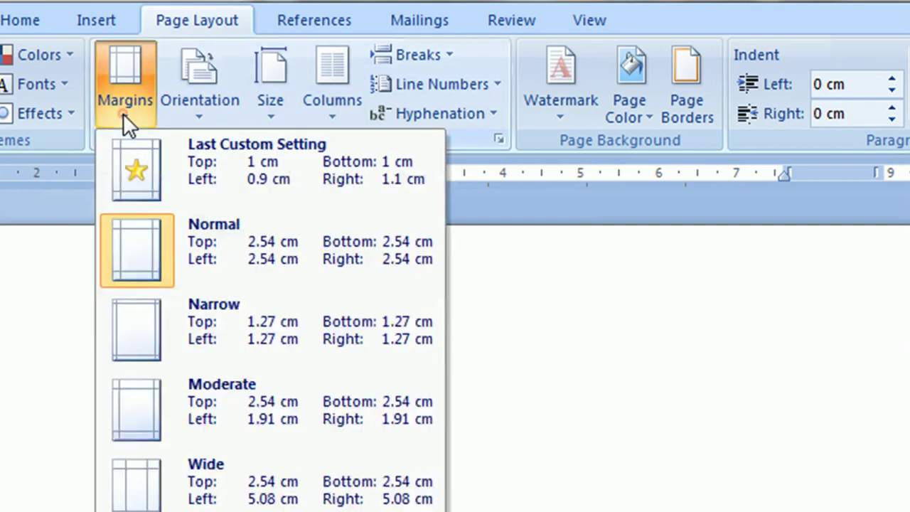
click(123, 113)
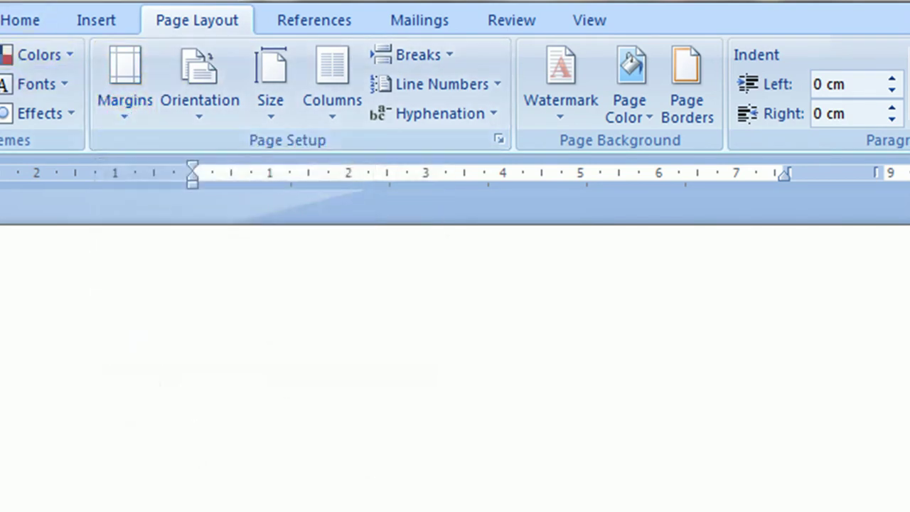
Close Word Options without changes and bring up the Office menu with recent documents
key(alt+f)
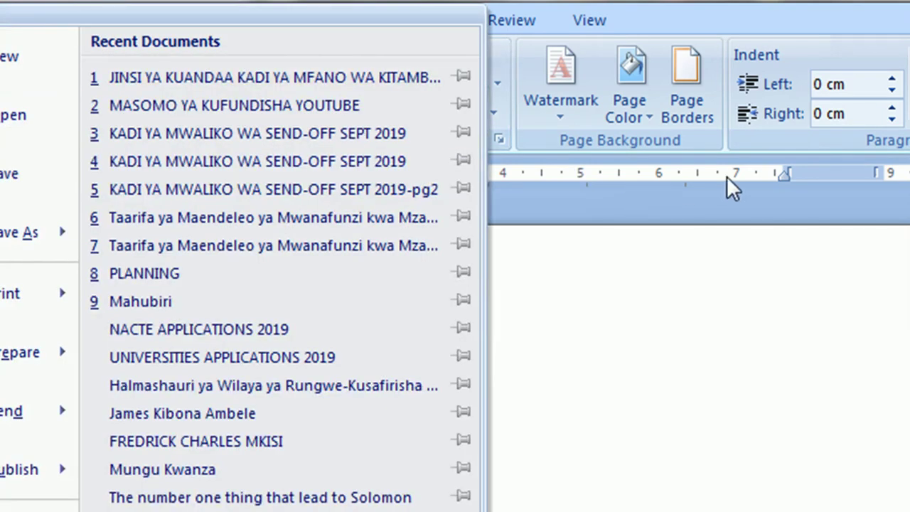
key(i)
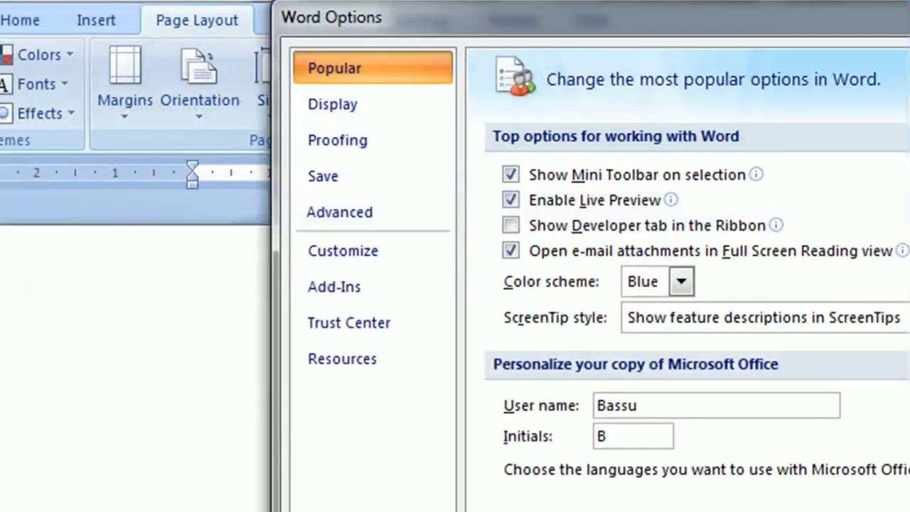
key(Escape)
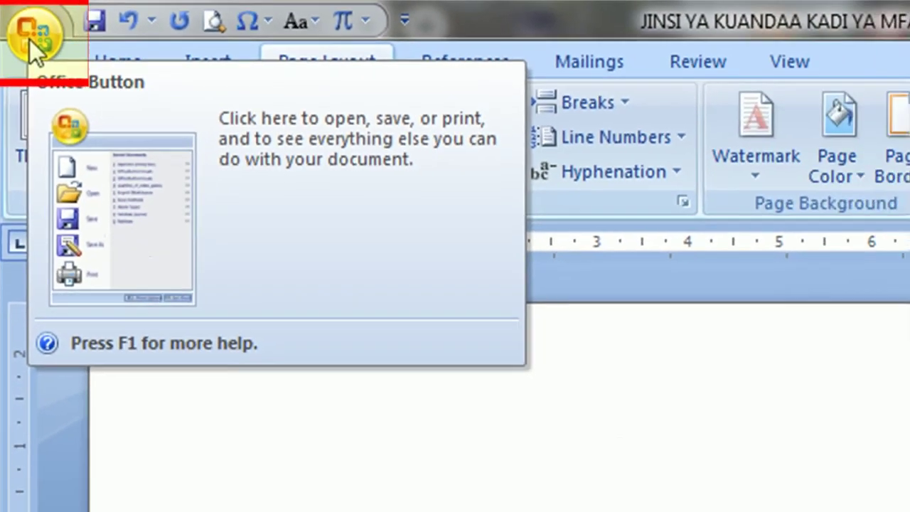
click(32, 37)
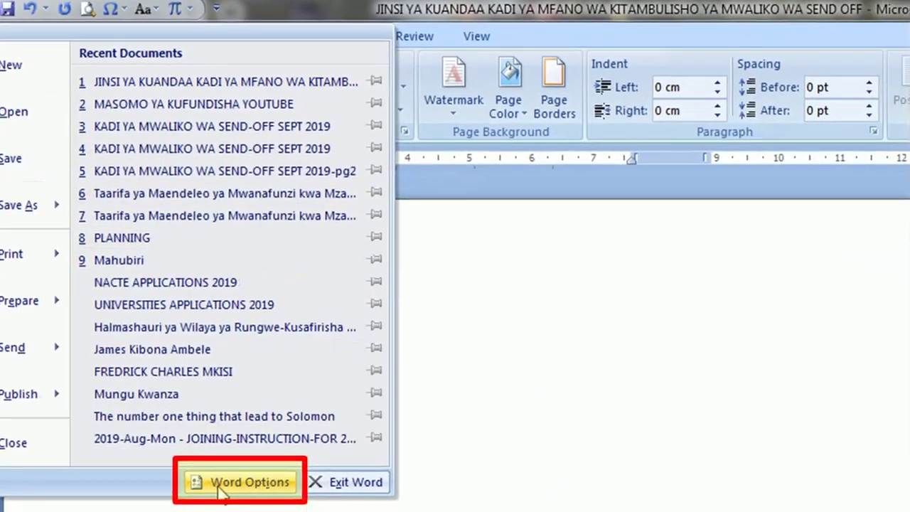
In Word Options > Advanced, set 'Show measurements in units of' to Centimeters and confirm
click(292, 494)
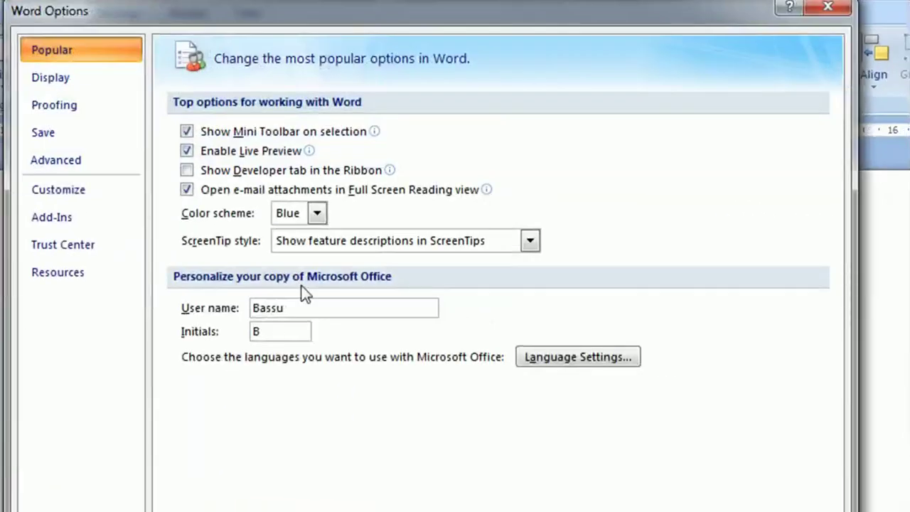
click(62, 165)
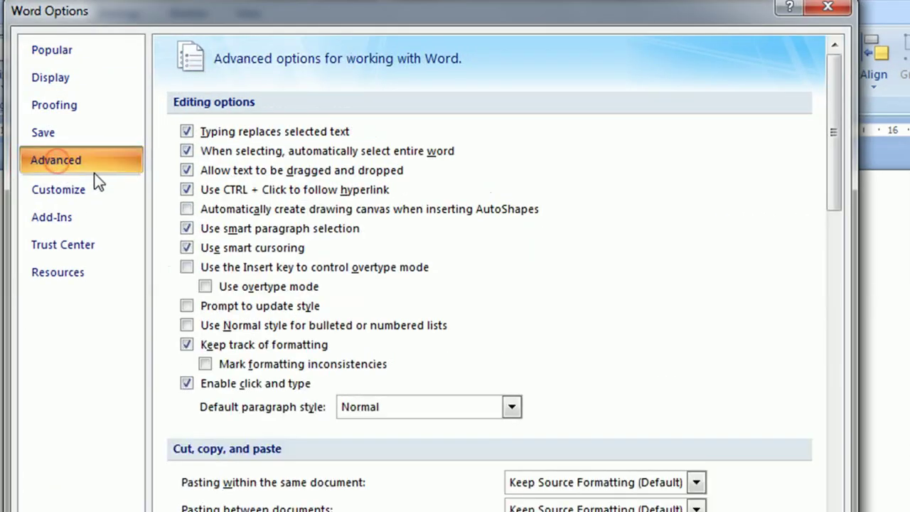
scroll(480, 355, down, 2)
scroll(474, 362, down, 3)
scroll(469, 376, down, 3)
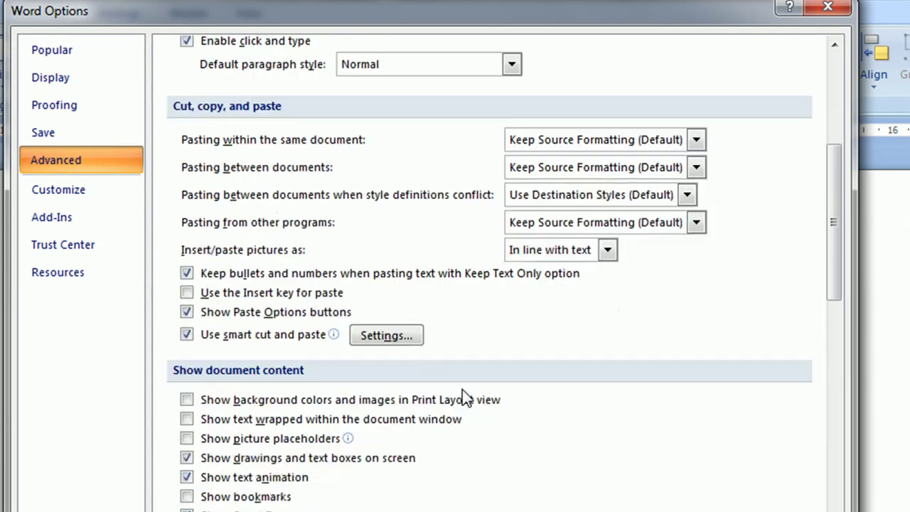
scroll(462, 390, down, 4)
scroll(460, 392, down, 4)
click(531, 491)
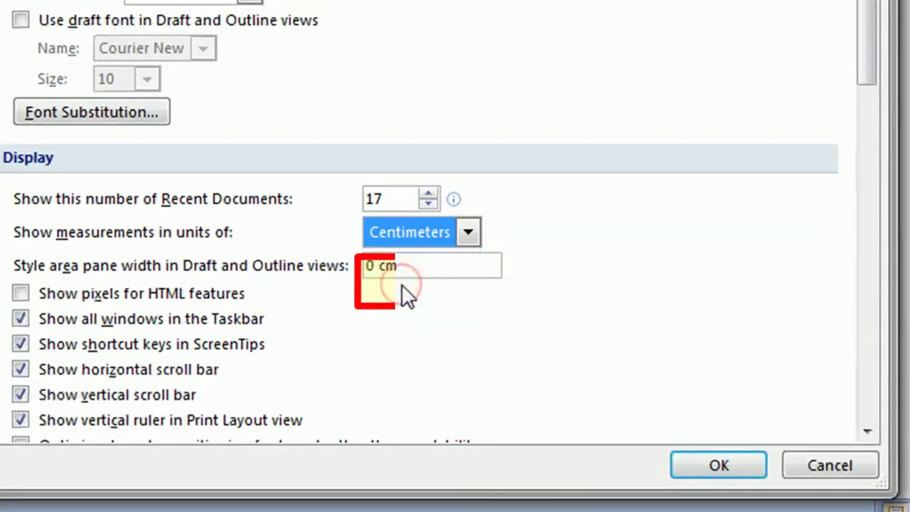
click(467, 233)
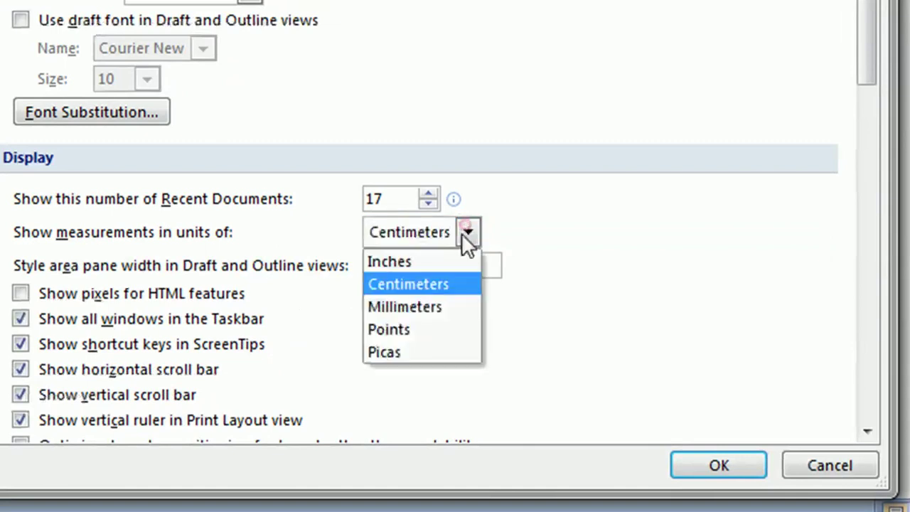
click(419, 284)
click(713, 470)
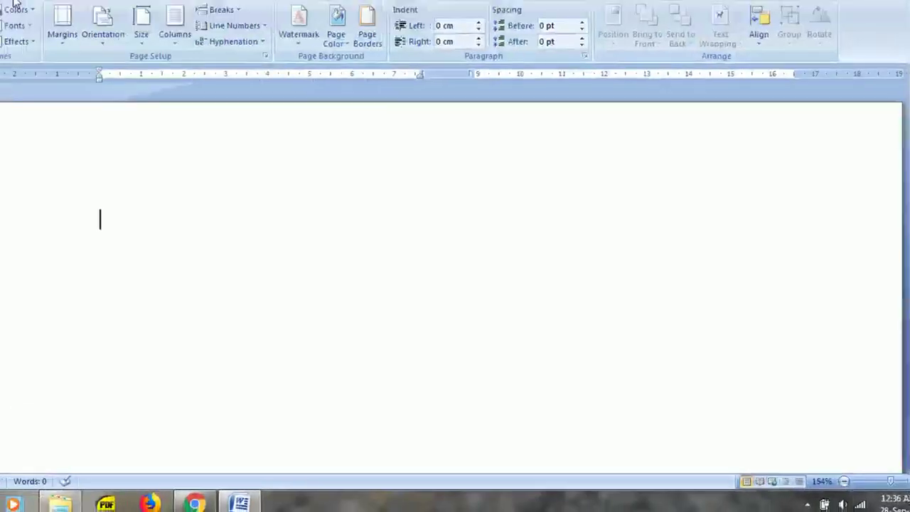
Set custom page margins of 1.00 cm for top, left, bottom and right
click(105, 64)
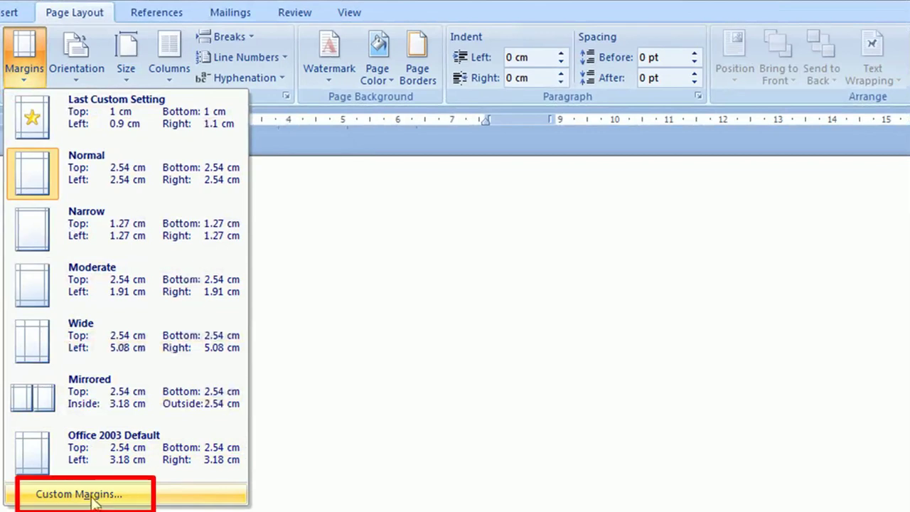
click(95, 496)
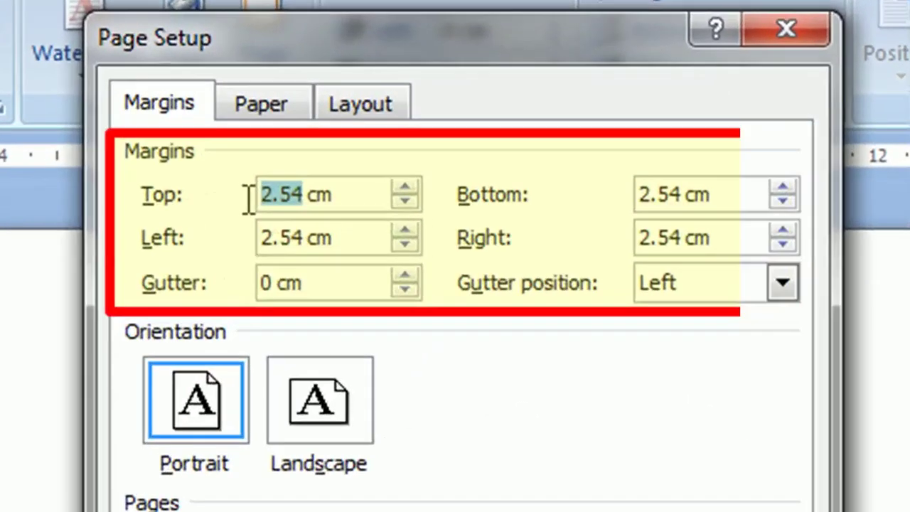
text(1.00)
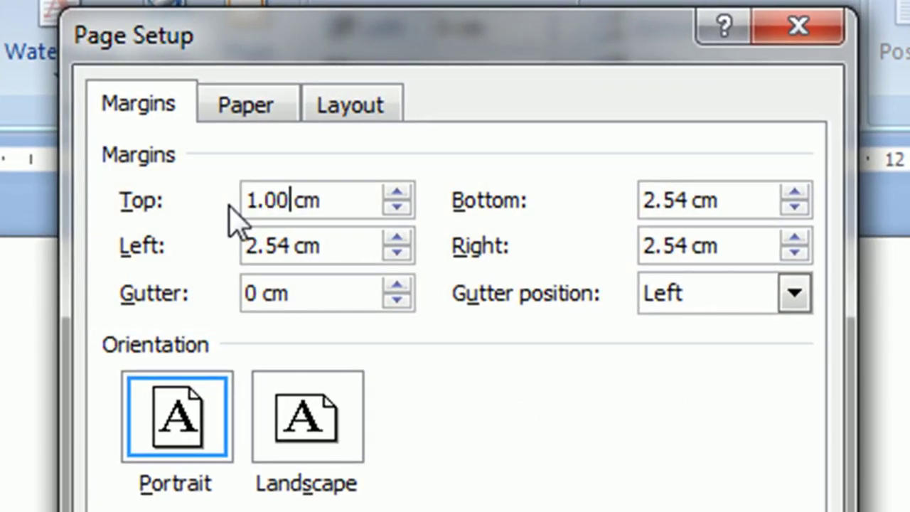
drag(288, 246, 237, 256)
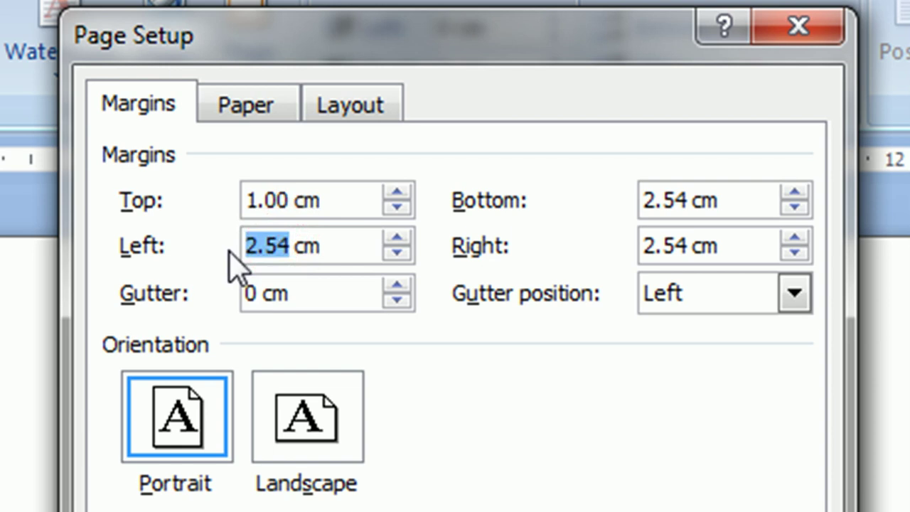
text(1.)
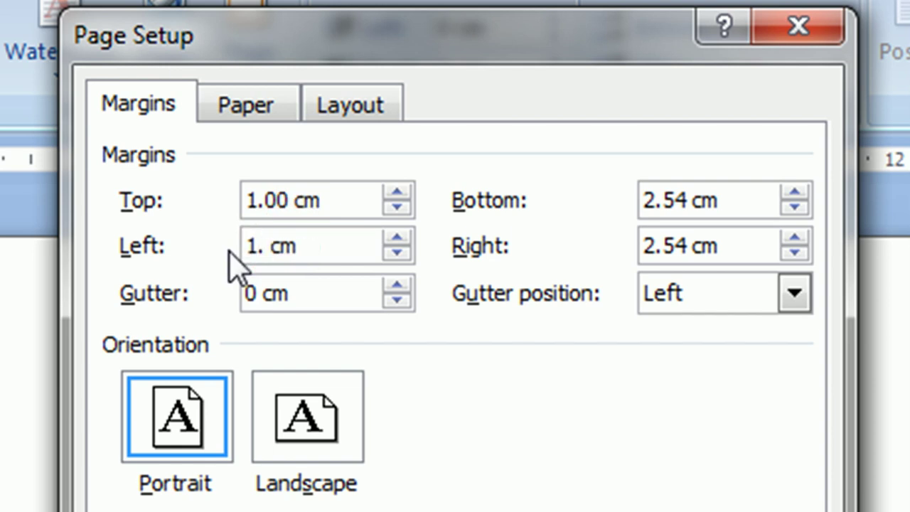
drag(691, 199, 644, 201)
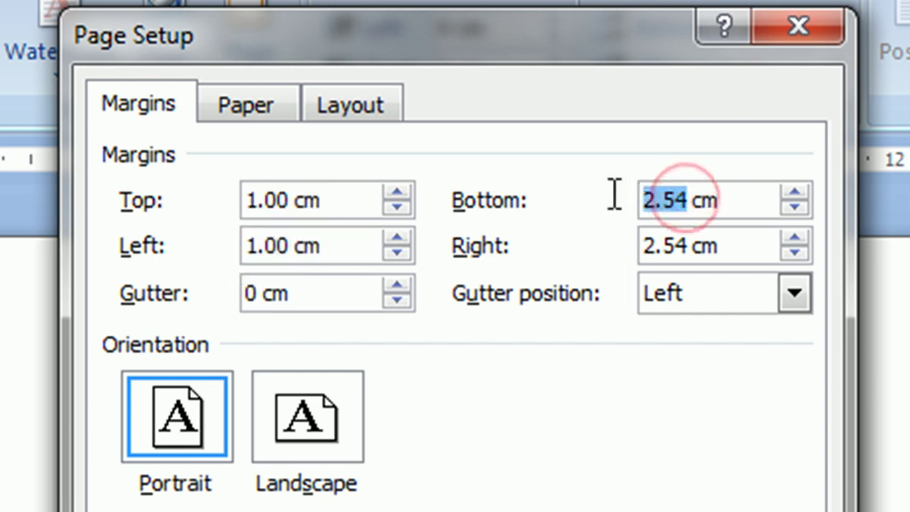
text(1.00)
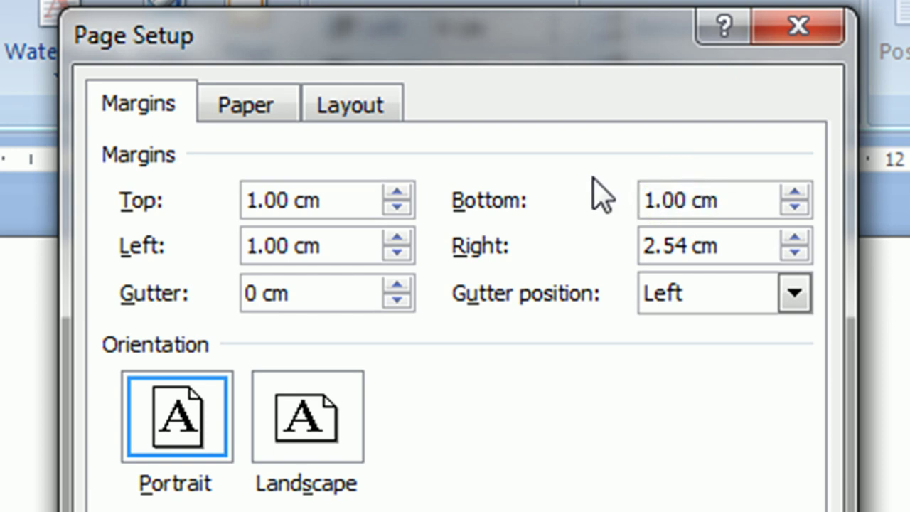
drag(687, 246, 642, 247)
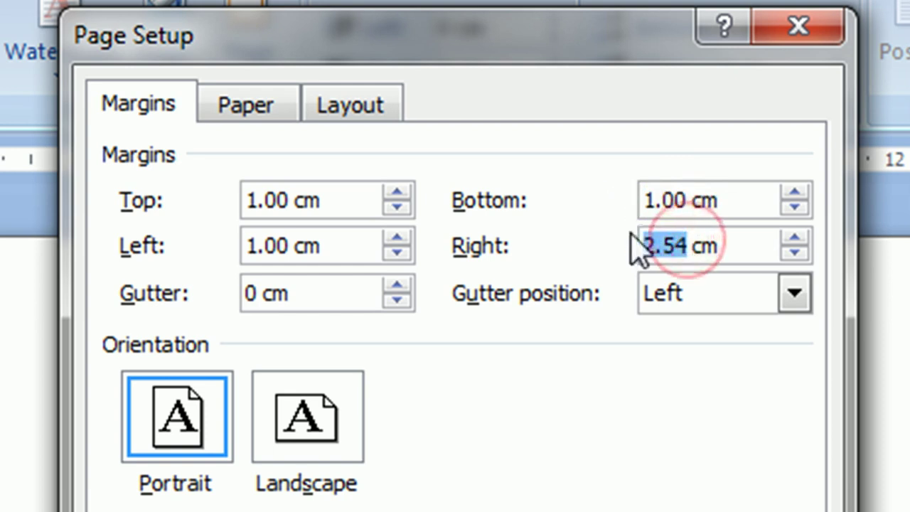
text(1.00)
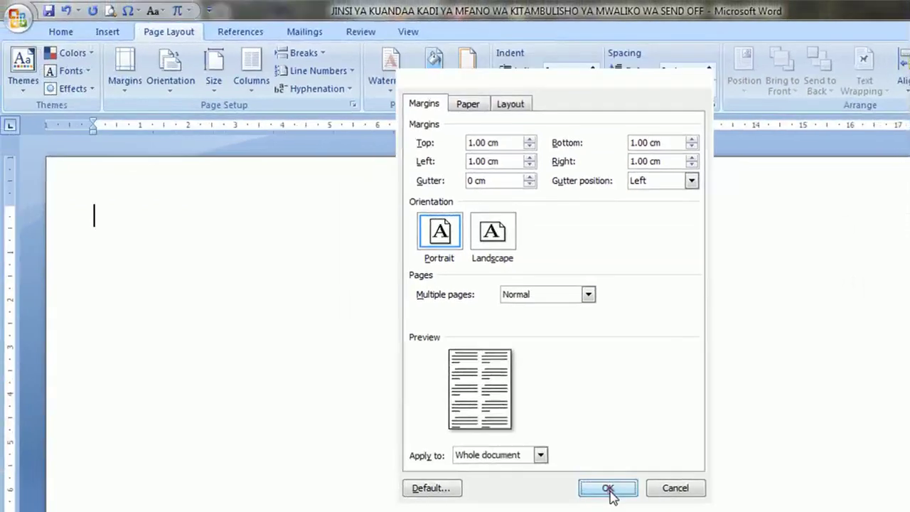
click(608, 490)
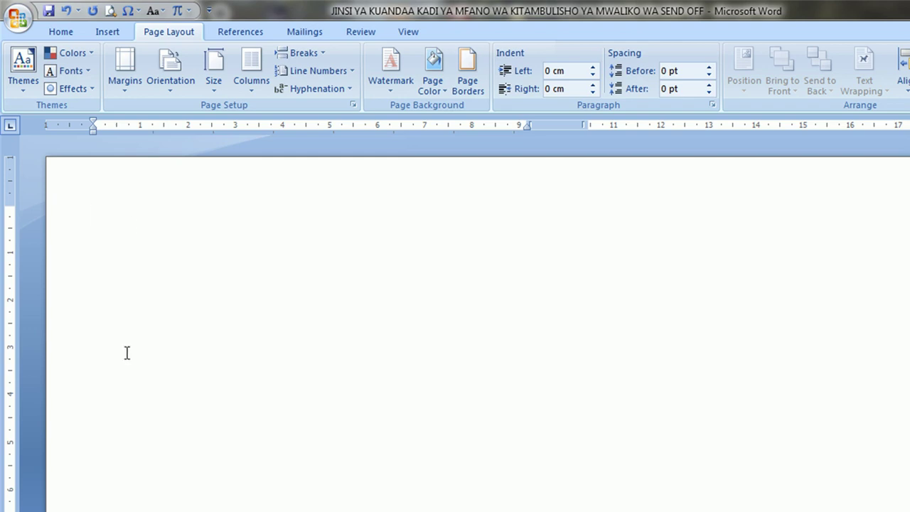
Switch on page gridlines from the View tab, then return to the Insert ribbon
click(106, 34)
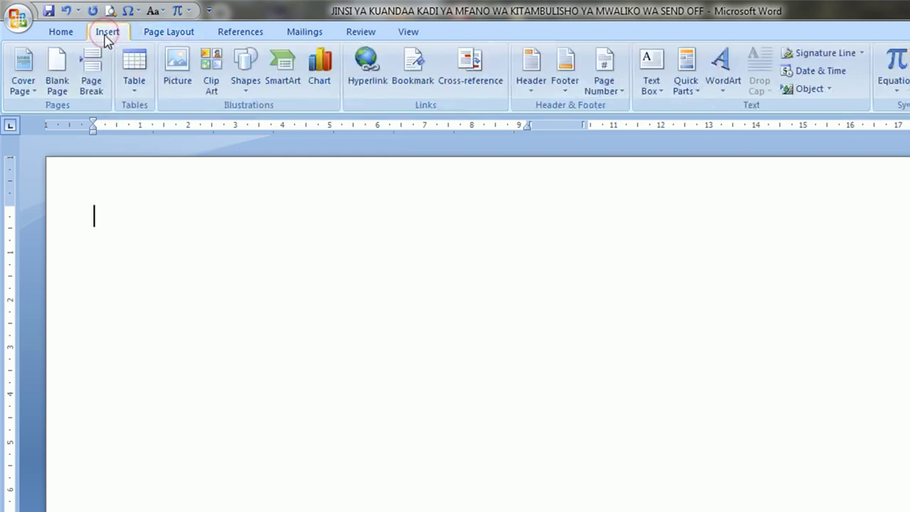
click(421, 33)
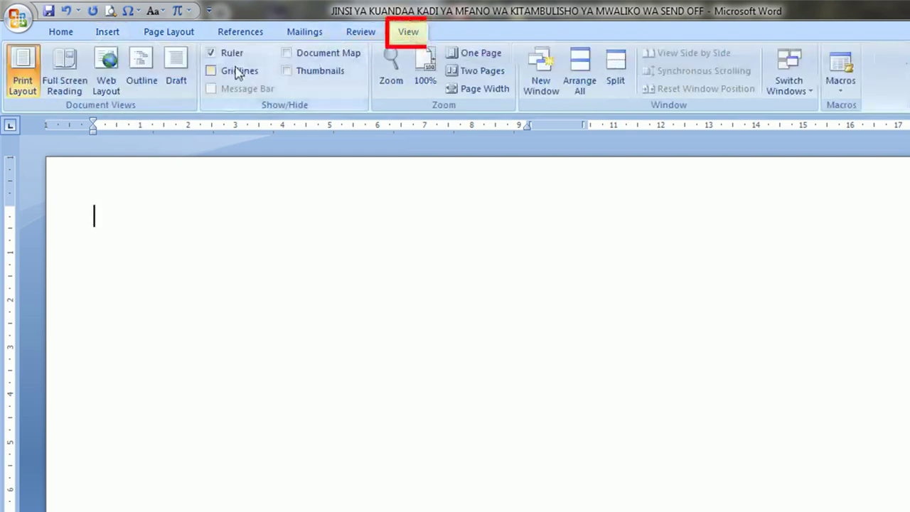
click(211, 72)
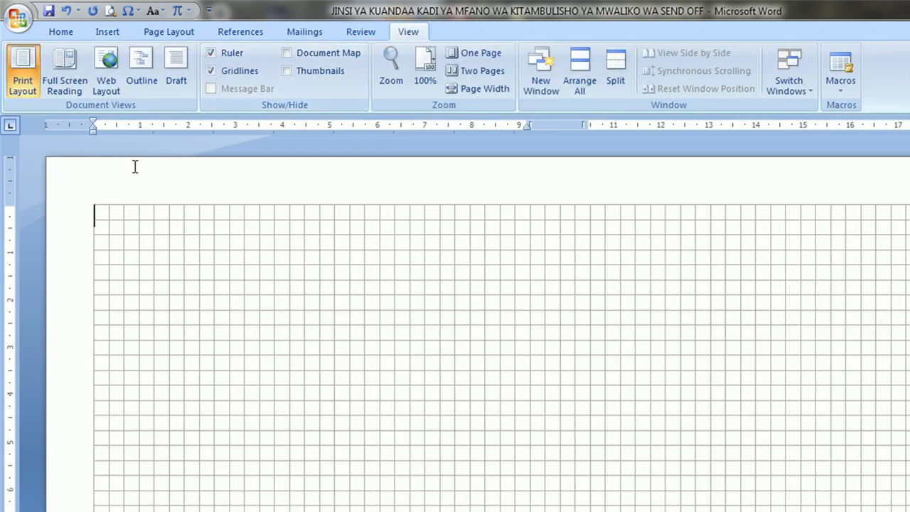
click(105, 34)
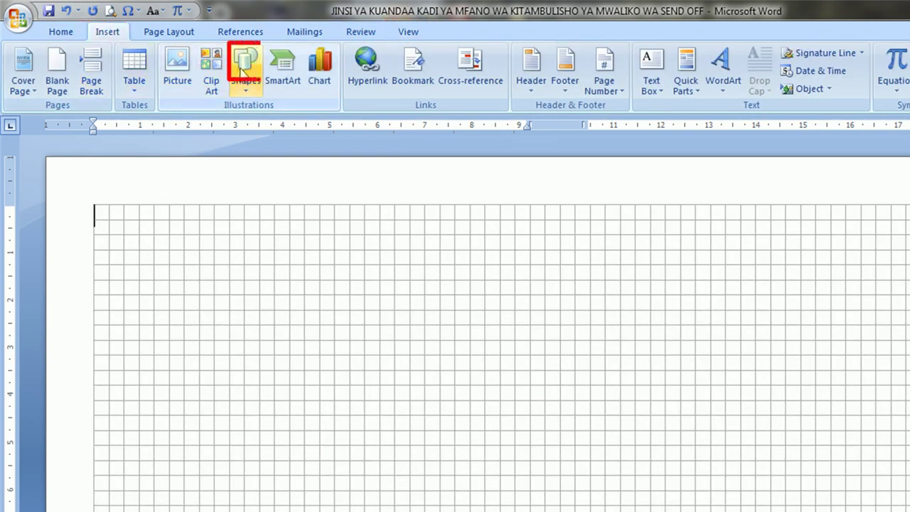
Draw a 5.08 cm by 8.89 cm rectangle from the grid's top-left corner
click(242, 71)
click(289, 125)
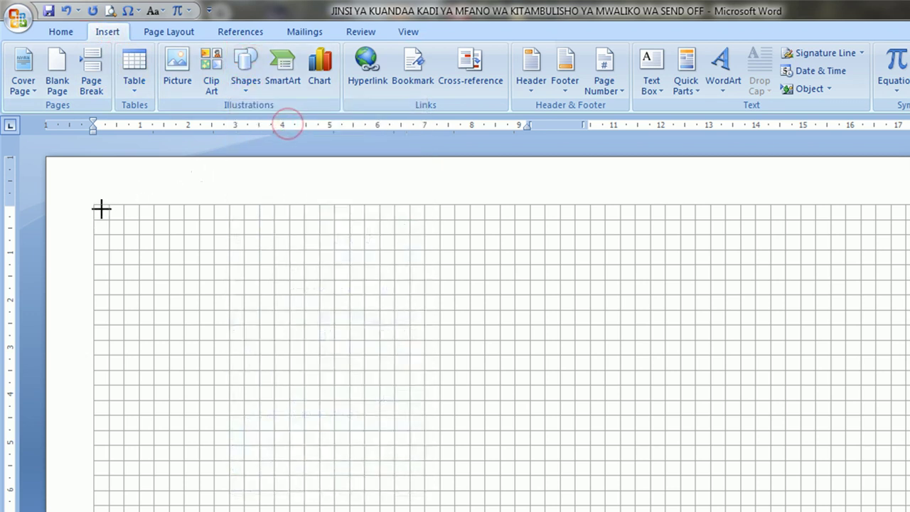
mouse_move(94, 205)
mouse_down()
mouse_move(523, 398)
mouse_move(514, 403)
mouse_up()
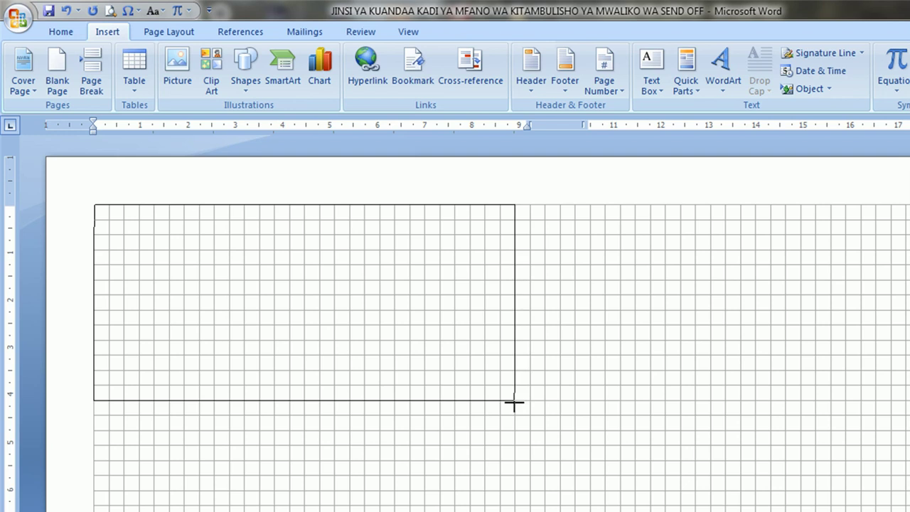
drag(514, 404, 514, 445)
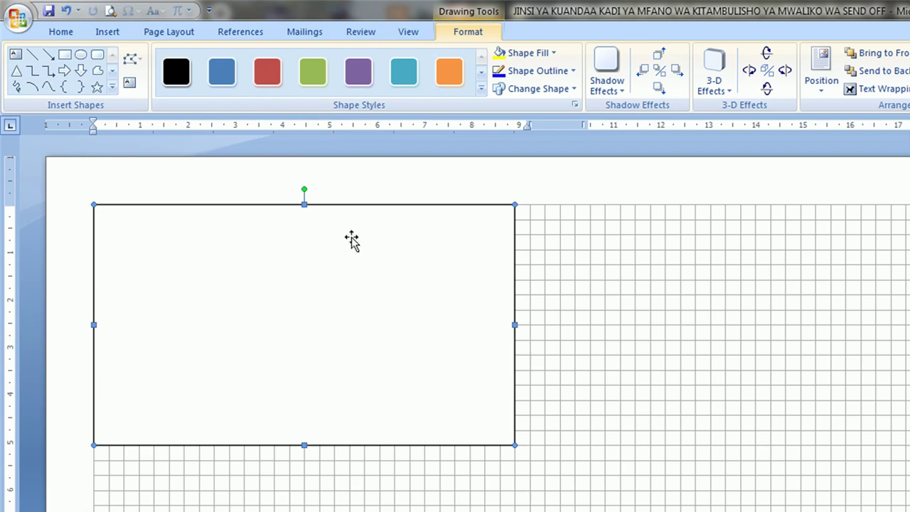
click(542, 53)
Fill the rectangle with a horizontal two-colour gradient from light blue to magenta
mouse_move(537, 253)
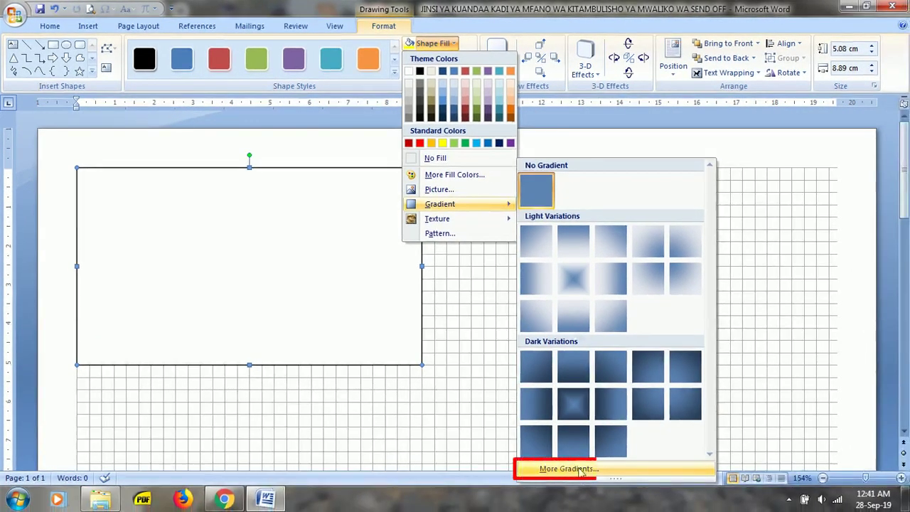
click(569, 469)
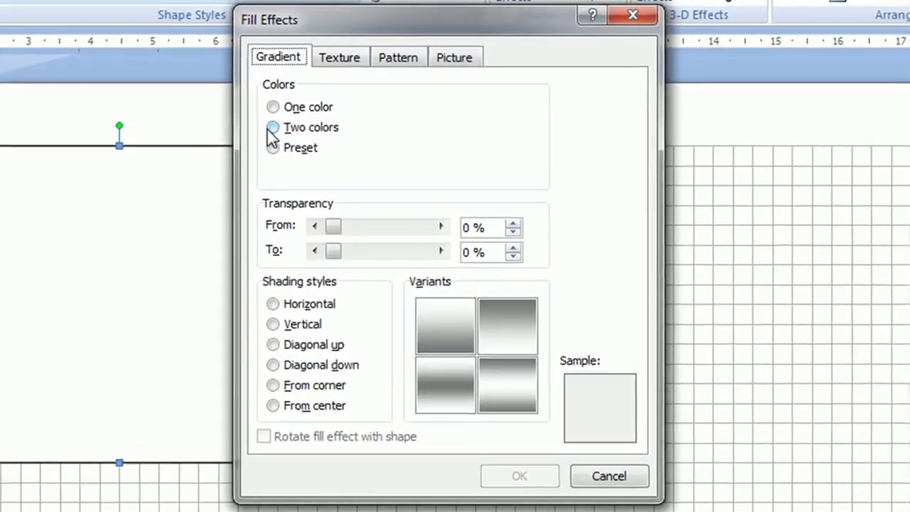
click(344, 155)
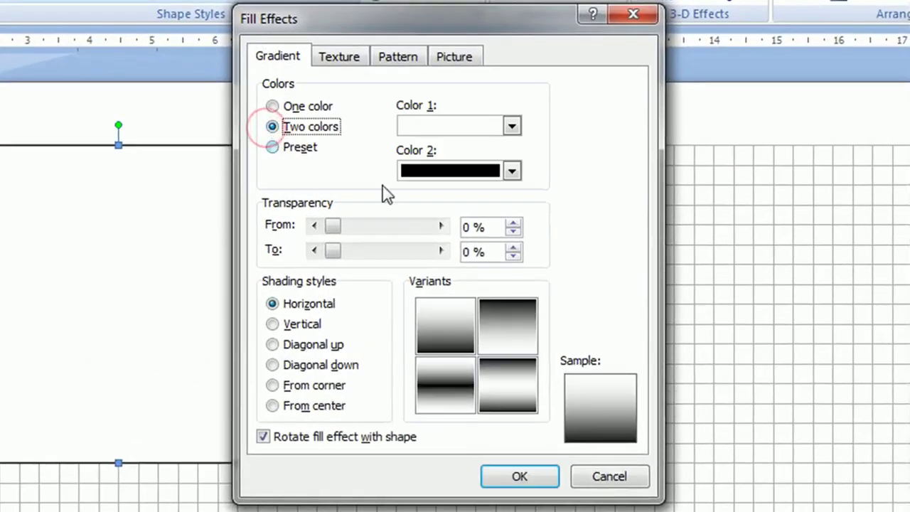
click(512, 126)
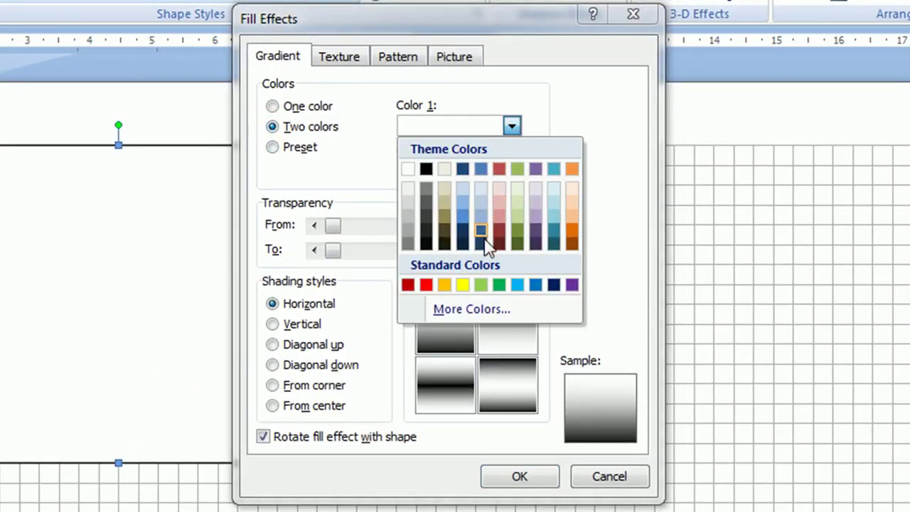
click(517, 285)
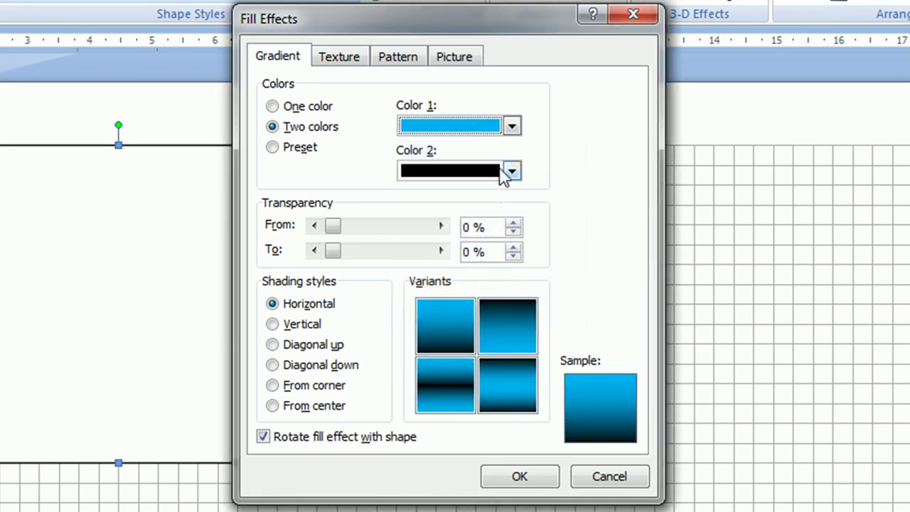
click(510, 172)
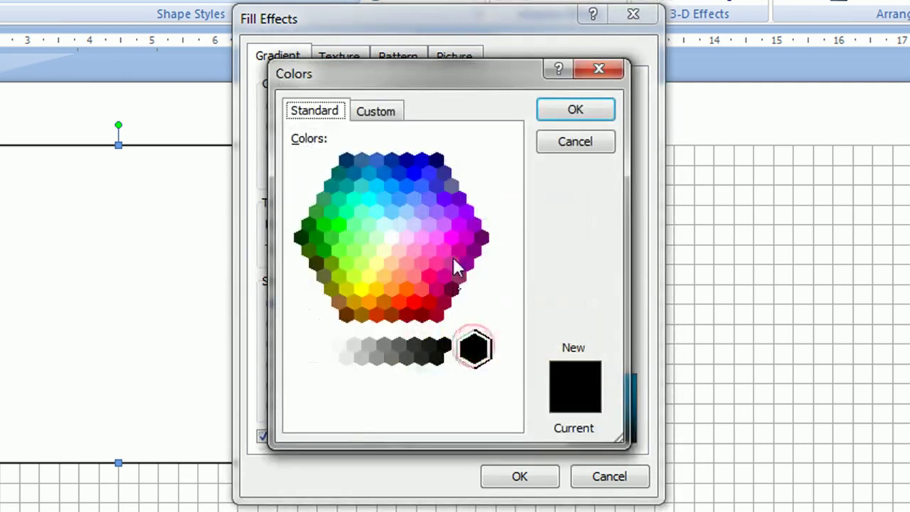
click(452, 238)
click(570, 111)
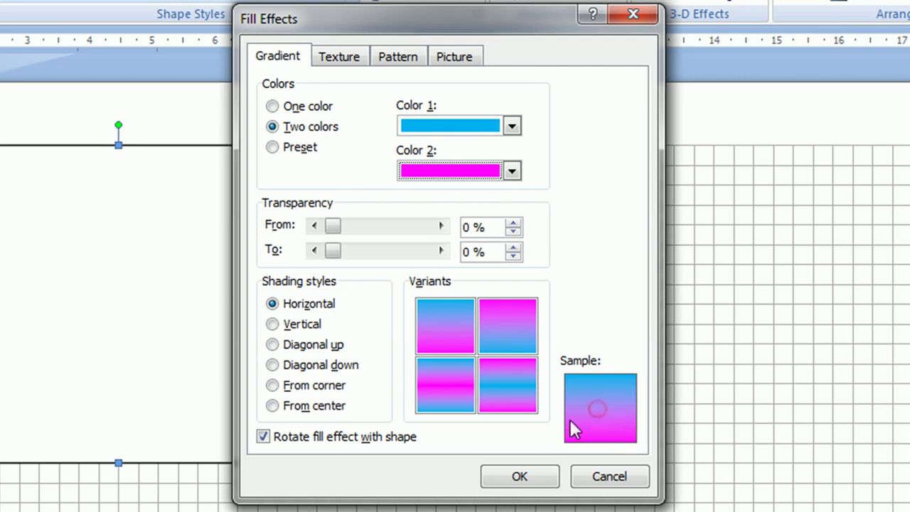
click(530, 473)
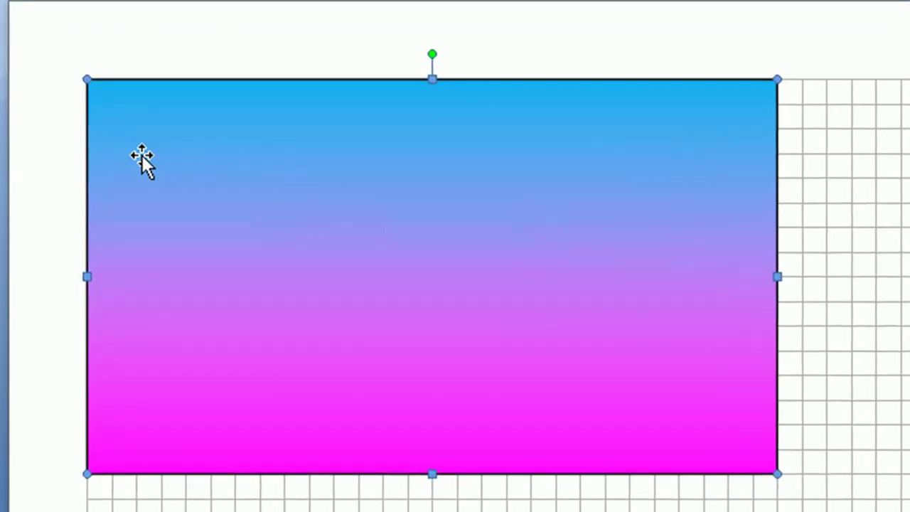
right_click(146, 147)
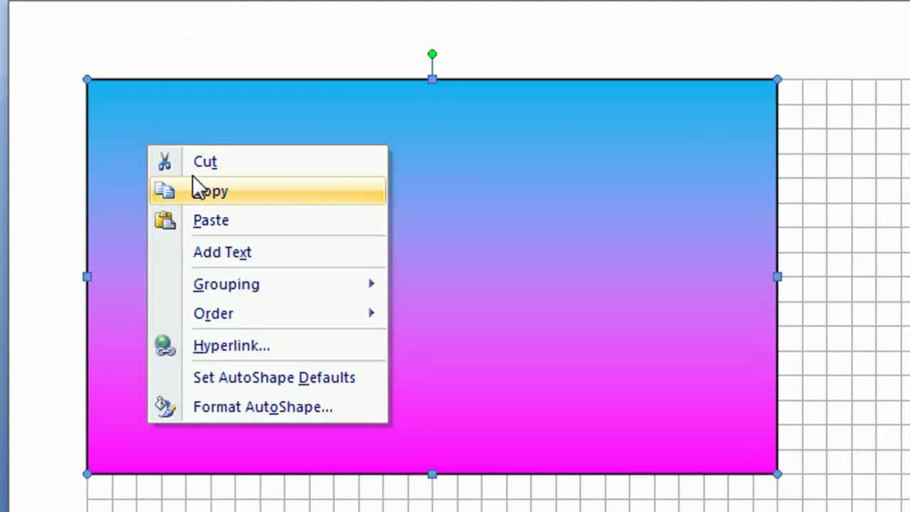
Type 'Send-Off Day' in the rectangle and format it in Sweet Sorrow at 16 pt
click(222, 252)
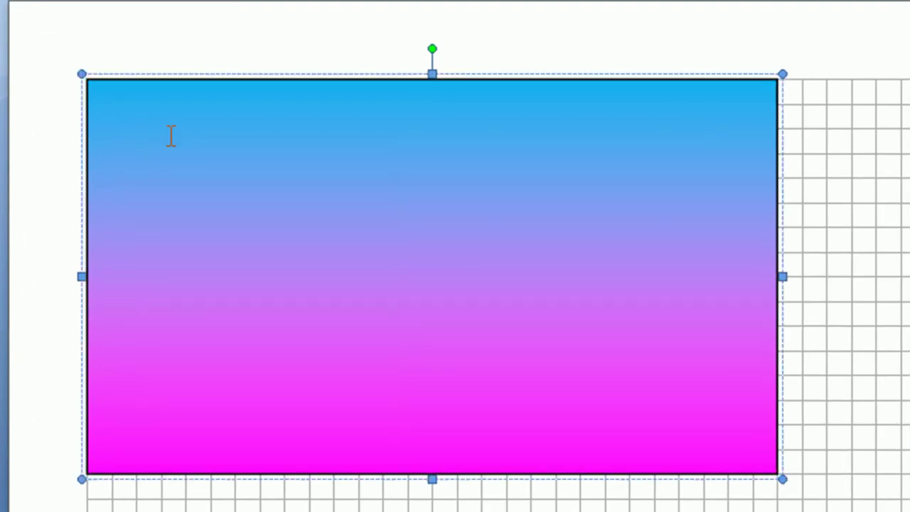
text(Send-Off Day)
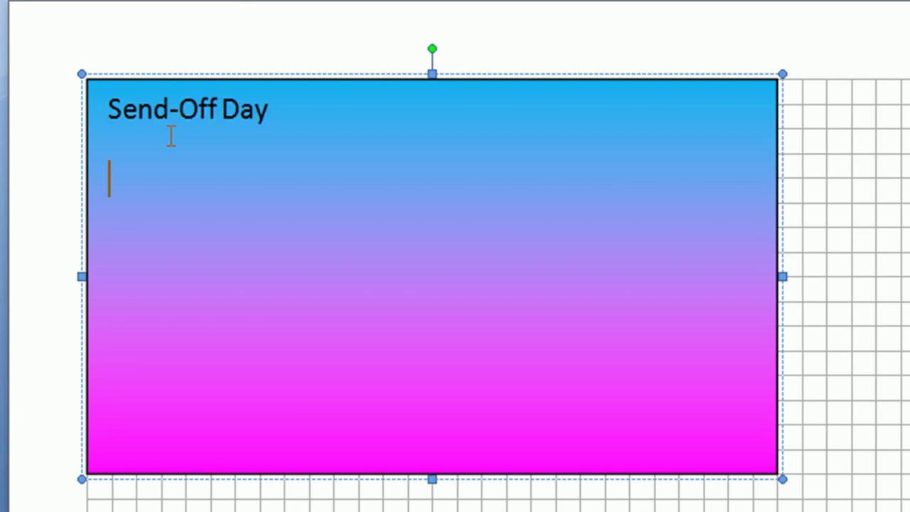
key(ctrl+a)
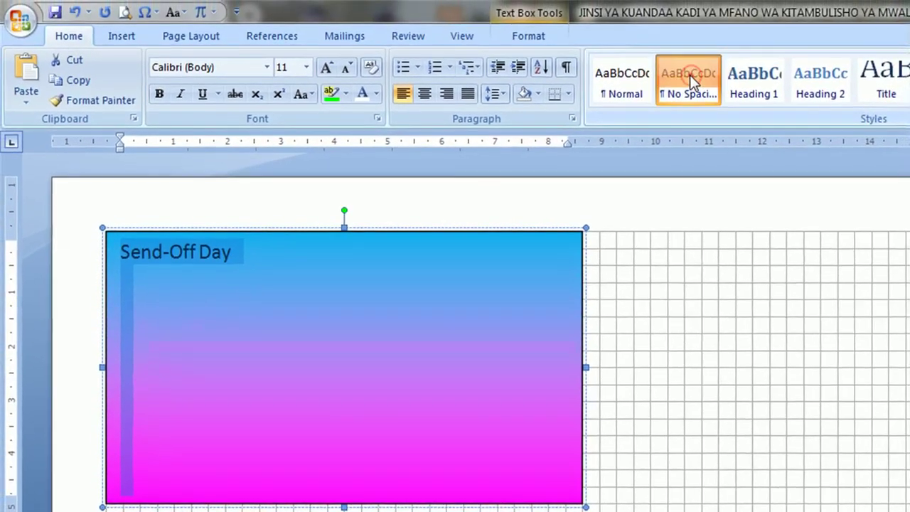
click(221, 67)
text(S)
key(Return)
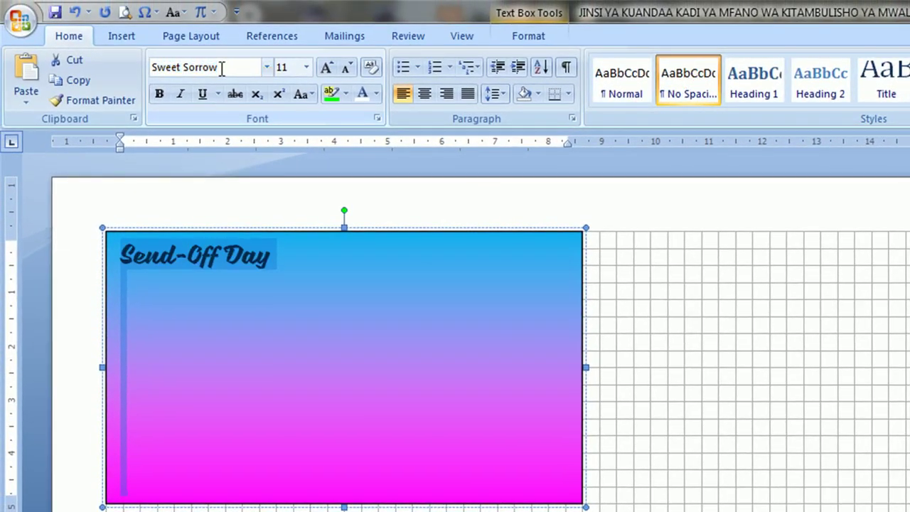
click(332, 67)
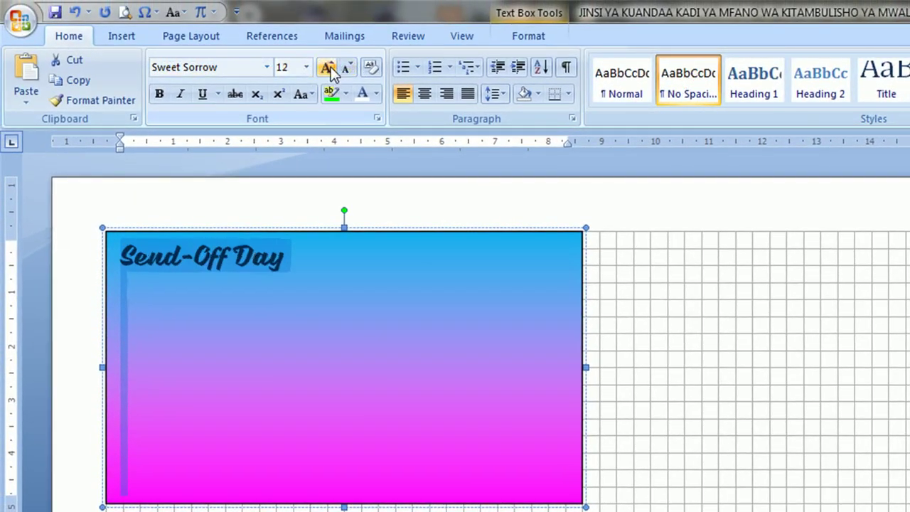
click(331, 68)
click(331, 67)
Add the honoree's full name and the date 28/09/2019 on the following lines
click(344, 269)
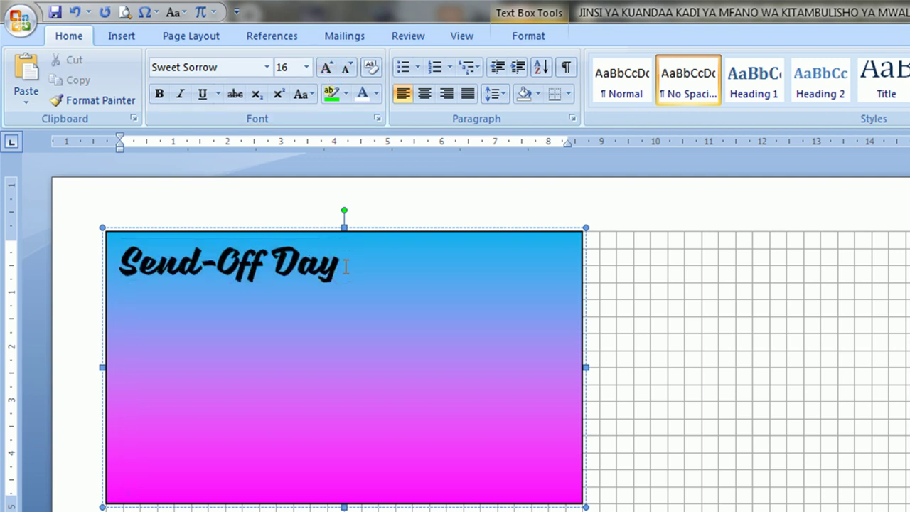
text(Re)
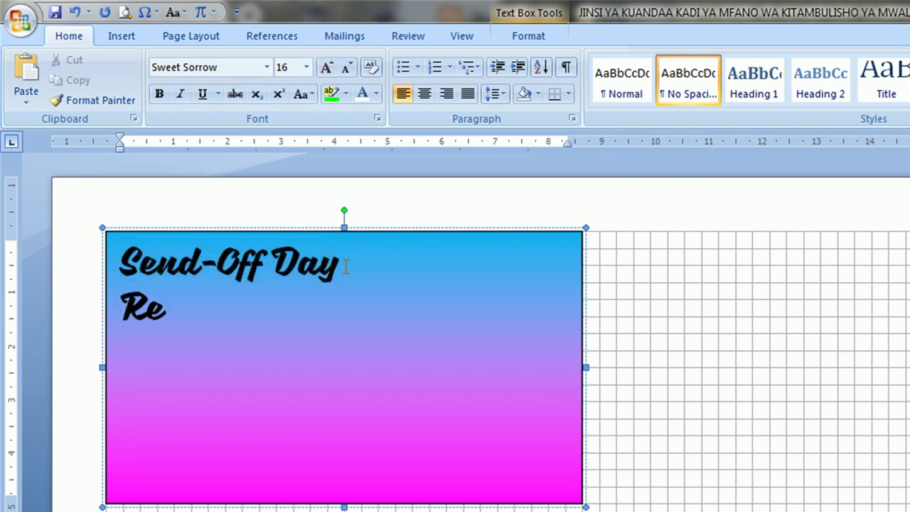
text(beca)
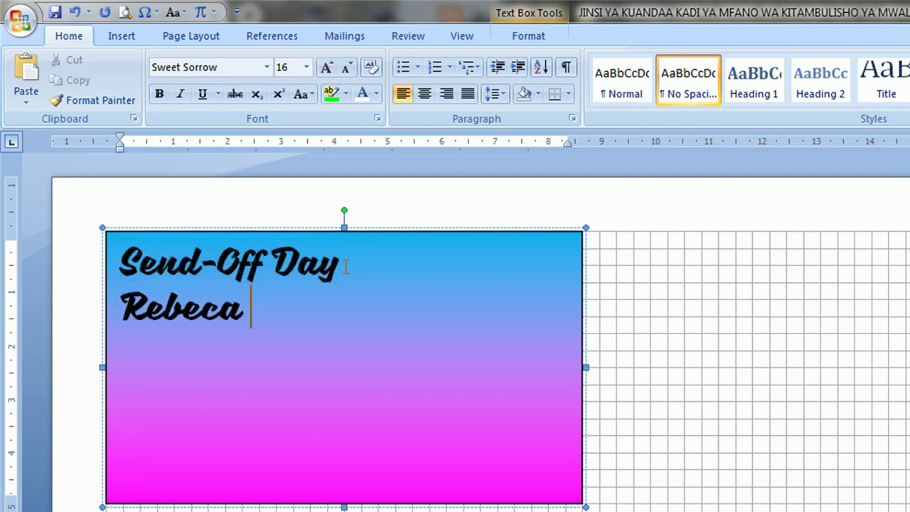
text( James)
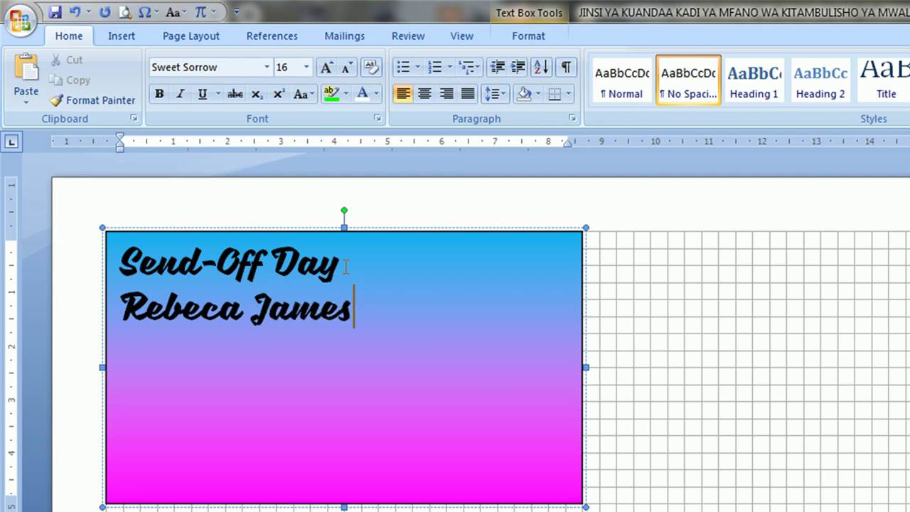
key(Return)
text(28/)
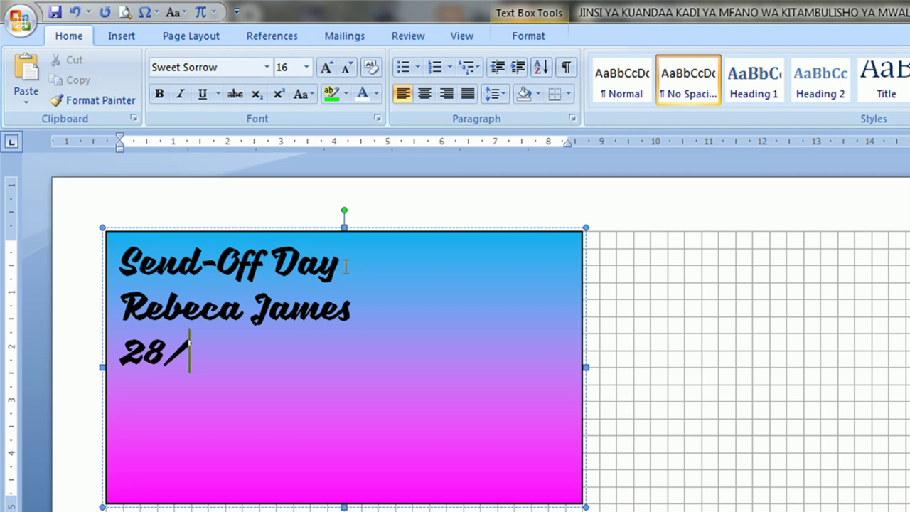
text(09/2019)
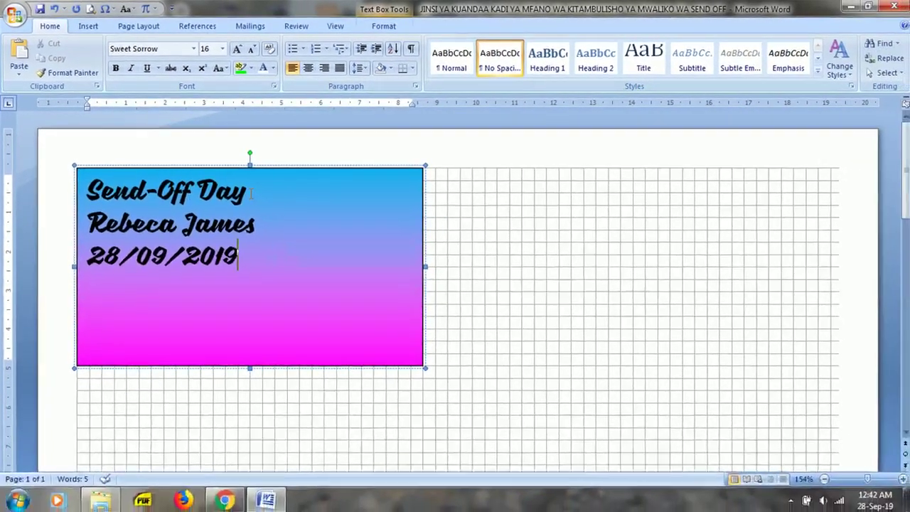
click(291, 192)
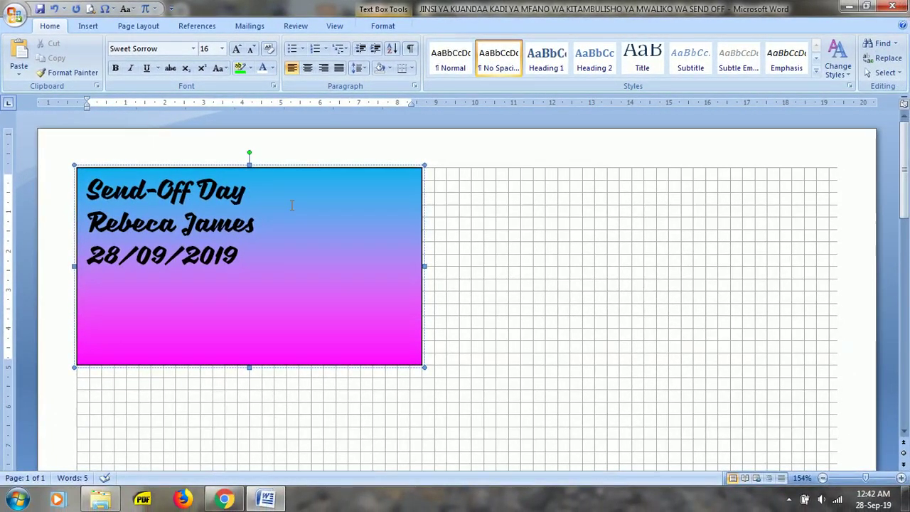
Move the Send-Off Day card aside and insert blank lines down the page
drag(424, 249, 642, 248)
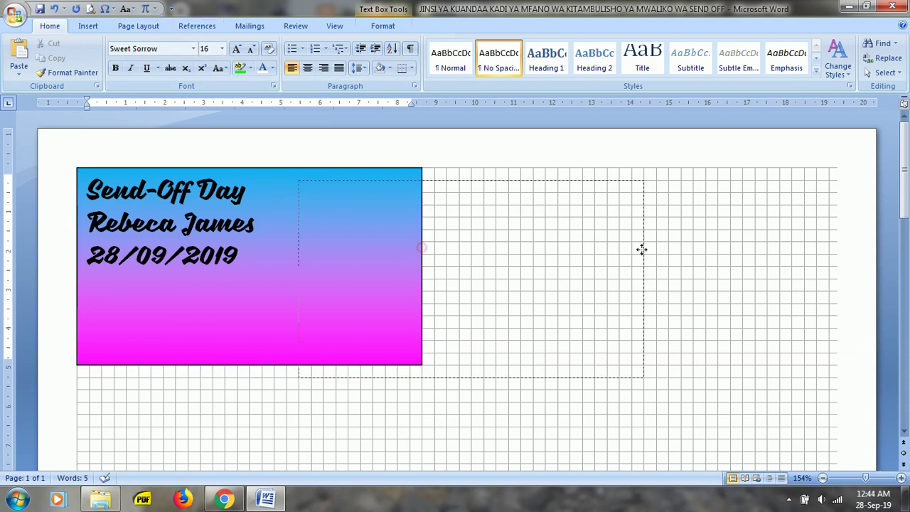
click(175, 250)
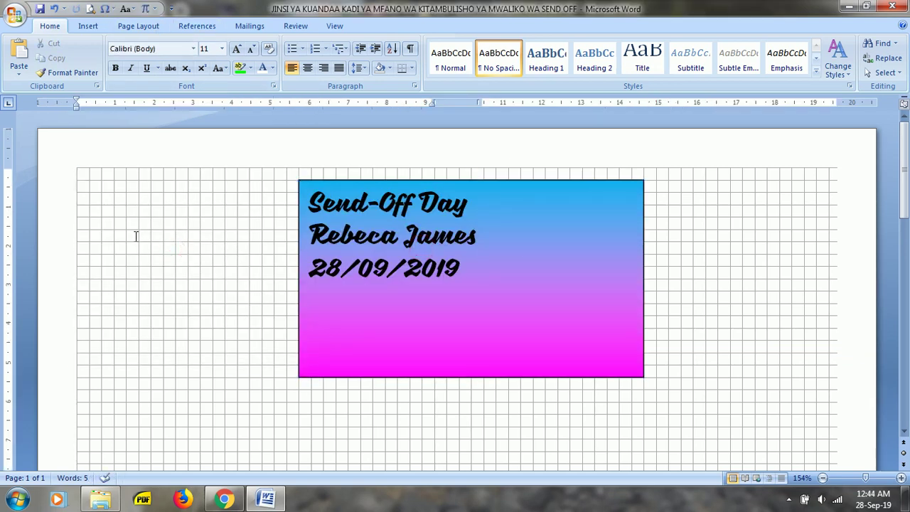
key(Return)
key(Return)
key(Return)
key(Return)
key(Return)
key(Return)
key(Return)
key(Return)
key(Return)
key(Return)
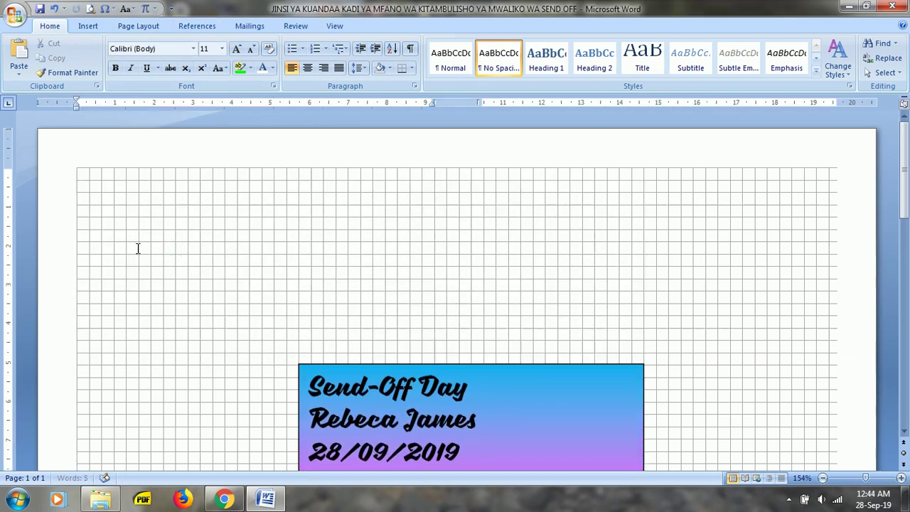
key(Return)
key(Return)
key(Return)
key(Return)
key(Return)
key(Return)
scroll(353, 413, down, 3)
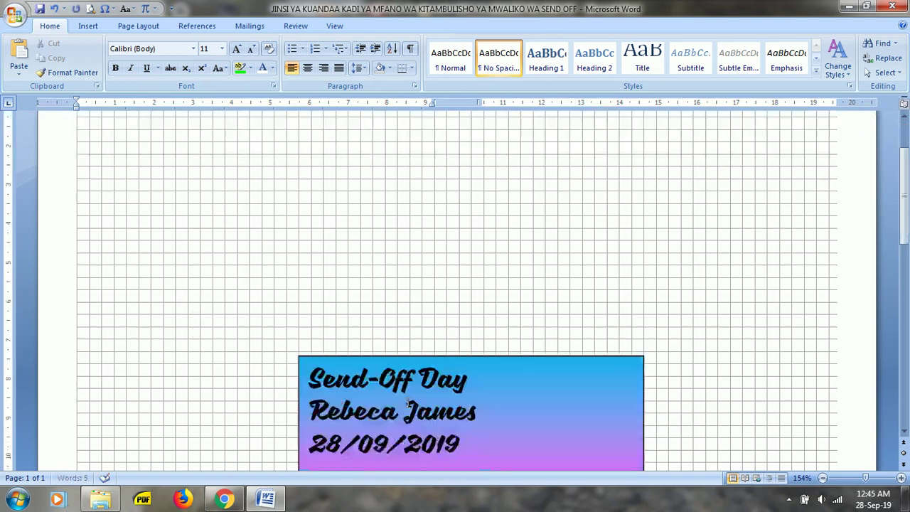
Drag the Send-Off Day card back to the page's top-left corner
drag(399, 307, 179, 152)
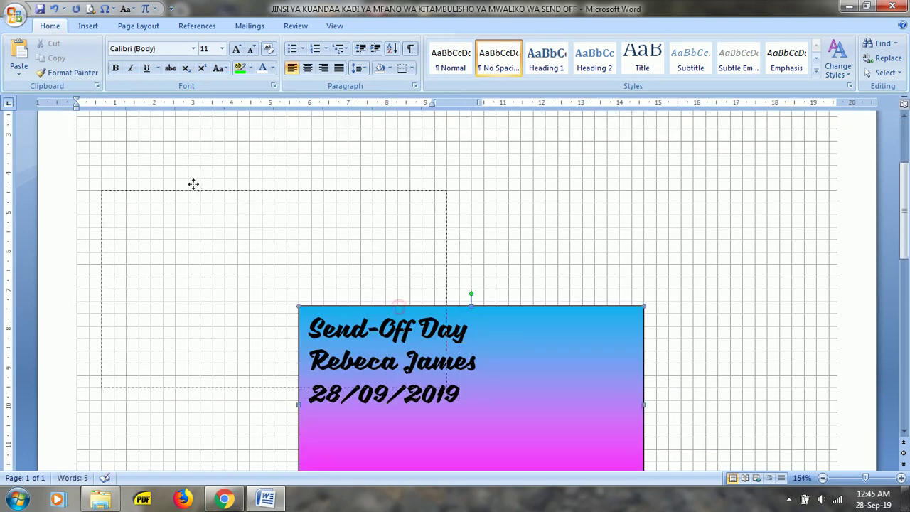
scroll(218, 283, up, 3)
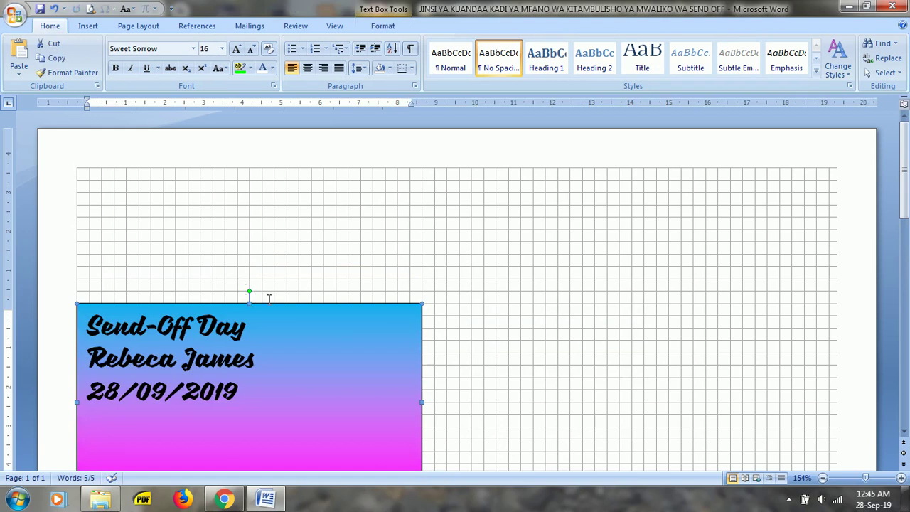
drag(268, 303, 245, 170)
drag(258, 172, 259, 171)
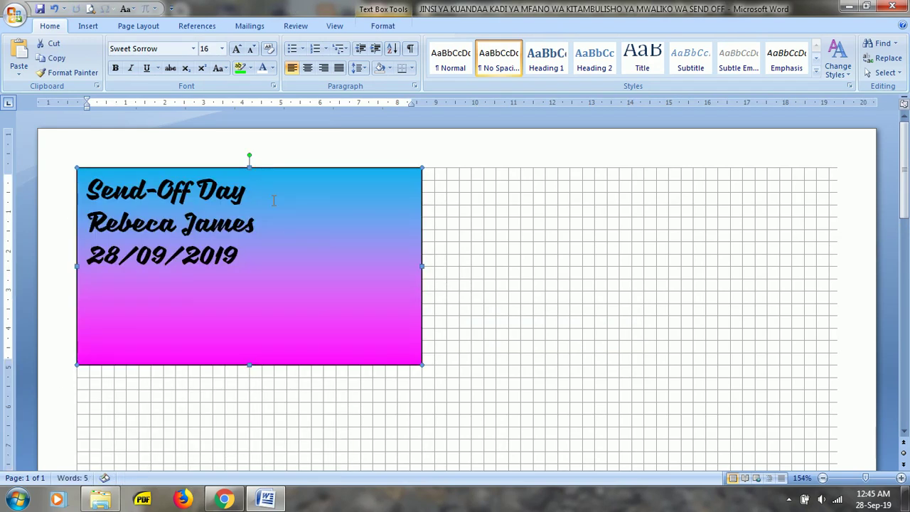
click(138, 416)
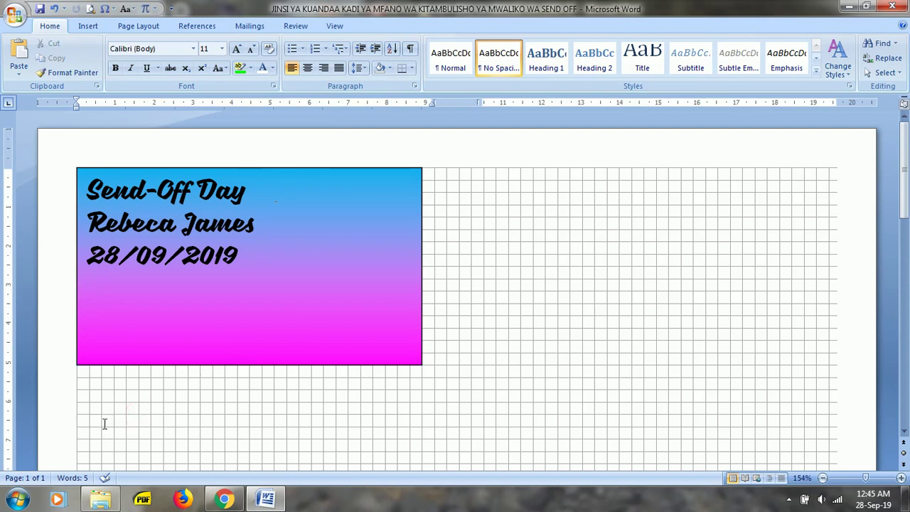
Insert the roses-removebg-preview picture into the document
click(88, 26)
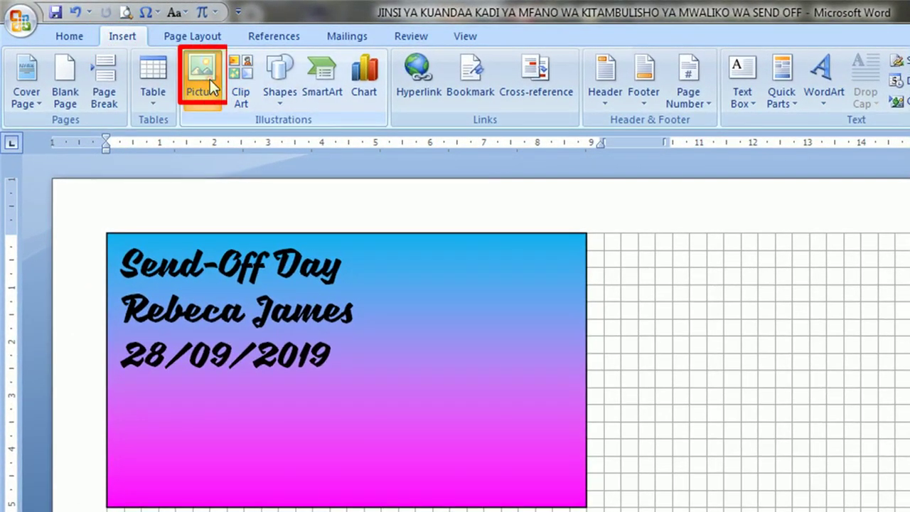
click(211, 85)
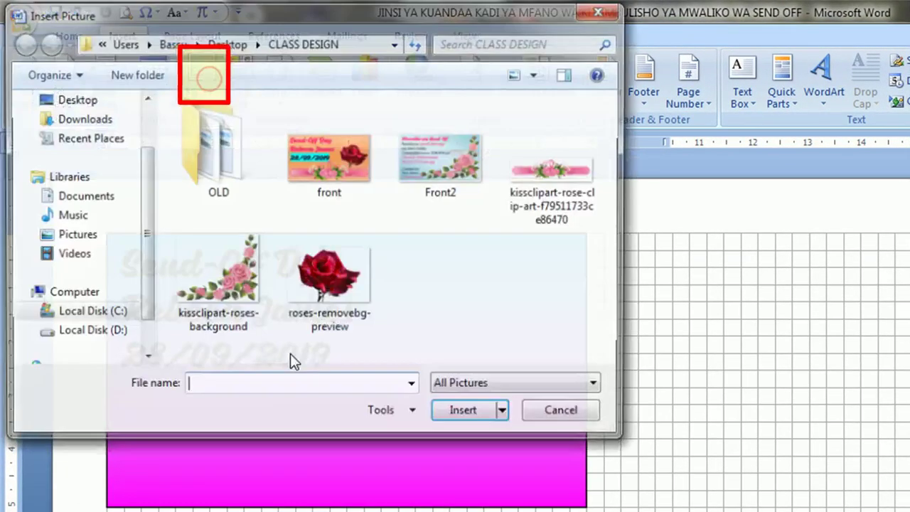
click(368, 284)
click(449, 416)
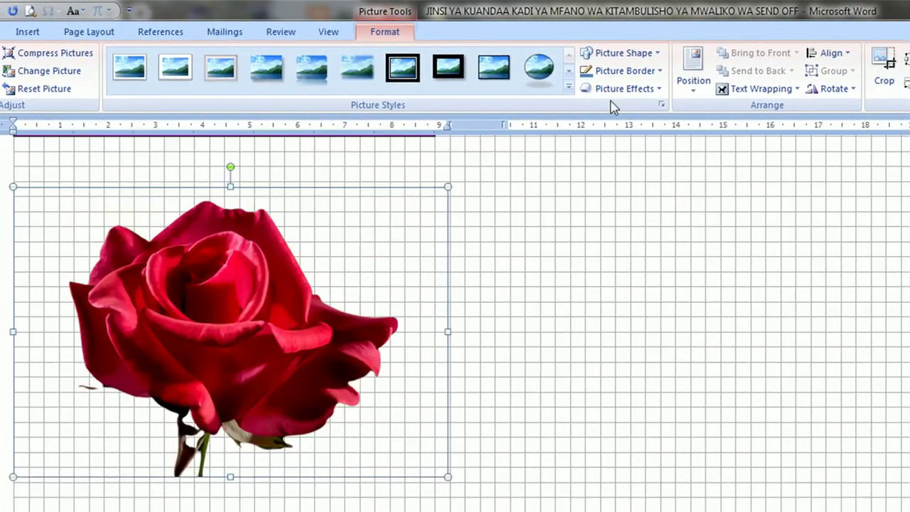
Crop the empty space off the rose picture's left and right sides
click(884, 68)
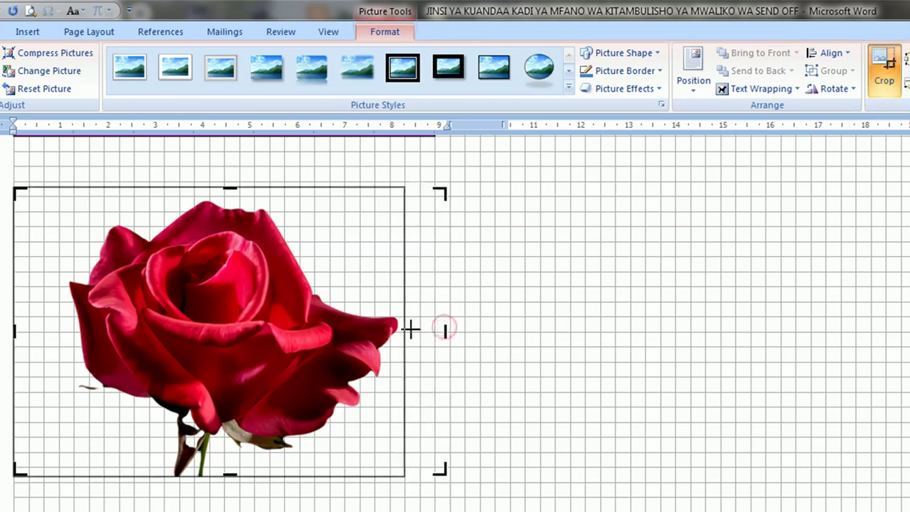
drag(445, 329, 402, 329)
drag(13, 331, 56, 324)
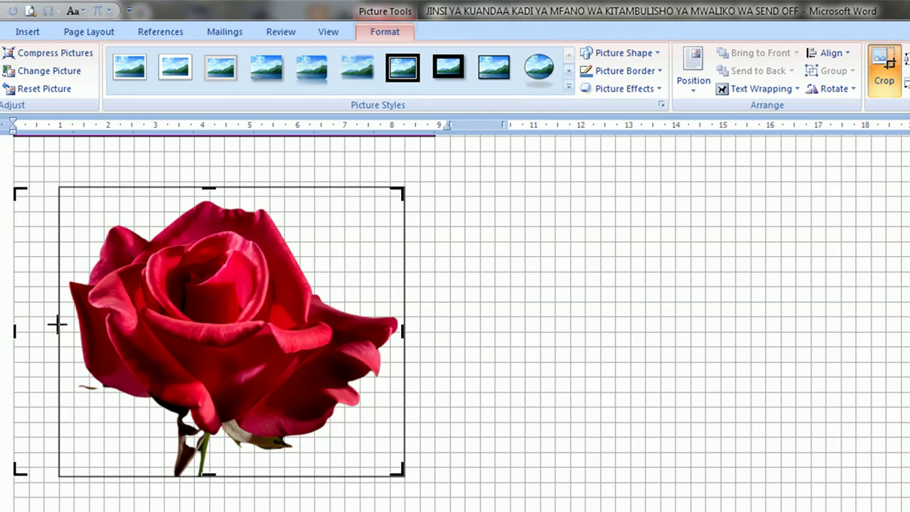
drag(60, 324, 60, 324)
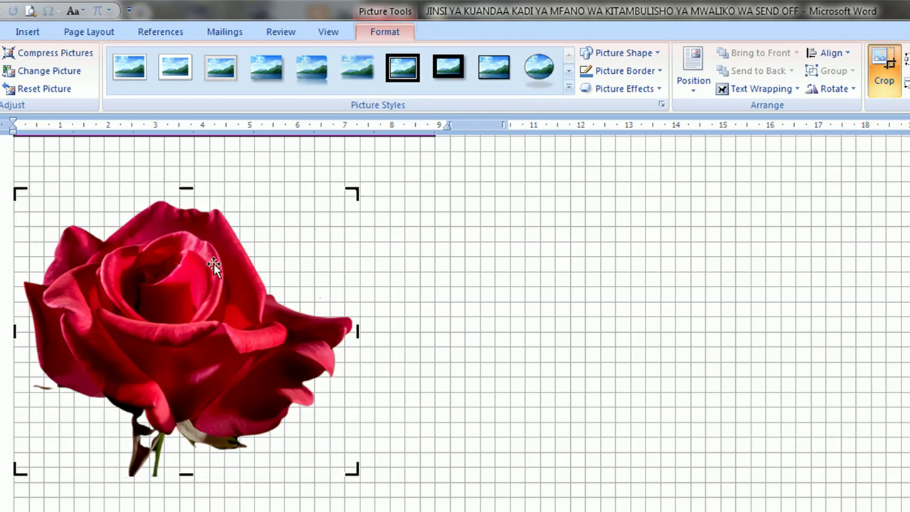
click(885, 66)
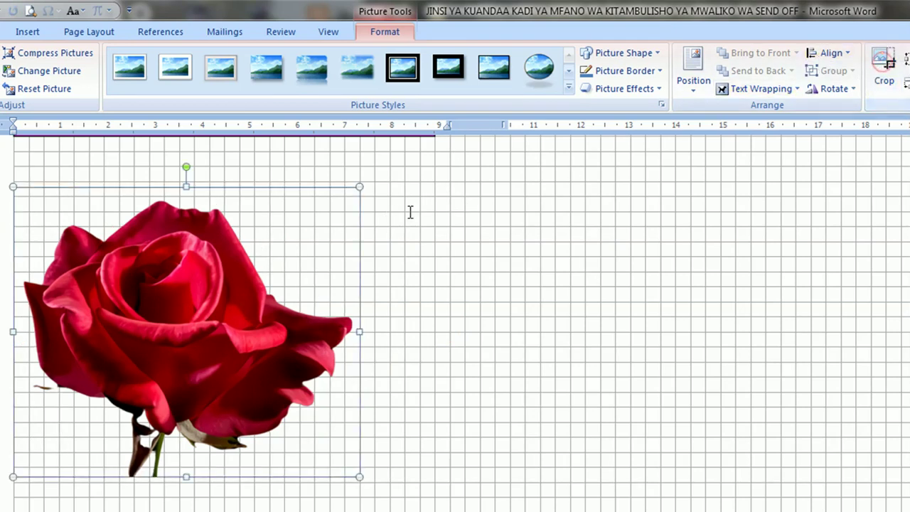
Make the rose smaller and set its text wrapping to In Front of Text
drag(361, 188, 202, 328)
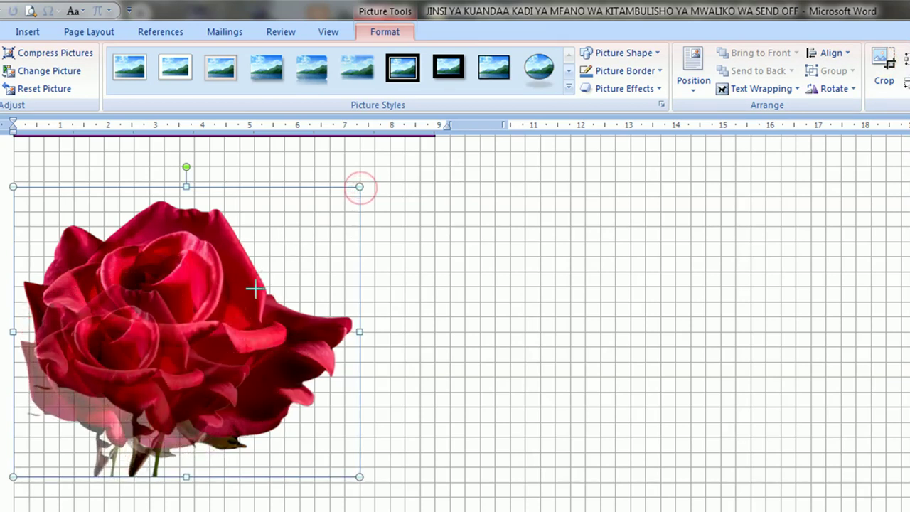
scroll(193, 367, up, 5)
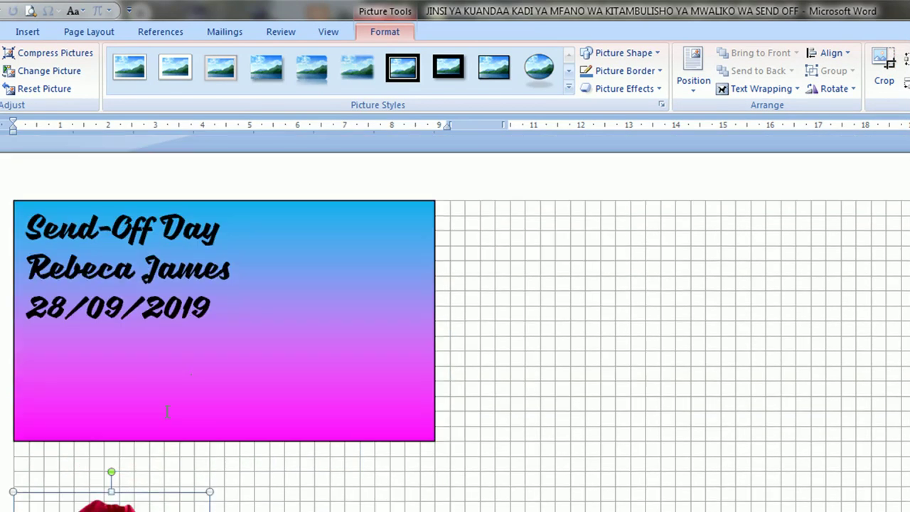
click(331, 286)
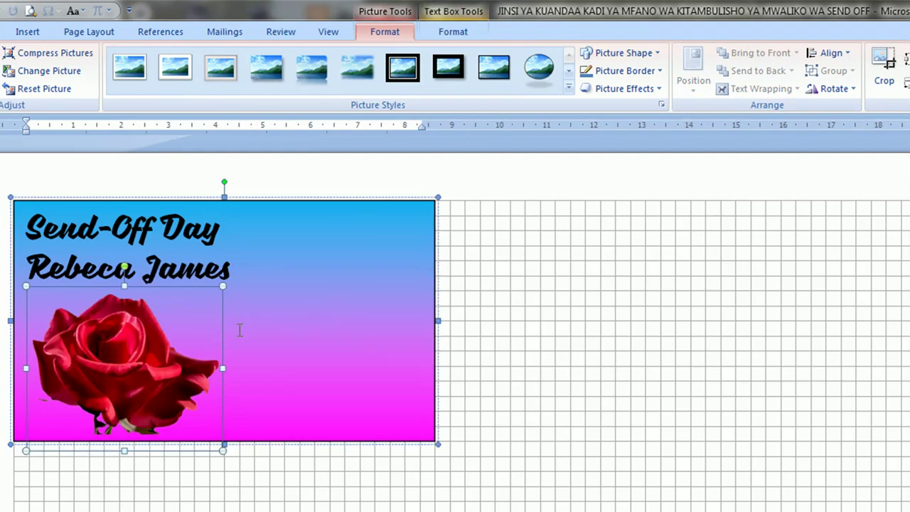
key(ctrl+z)
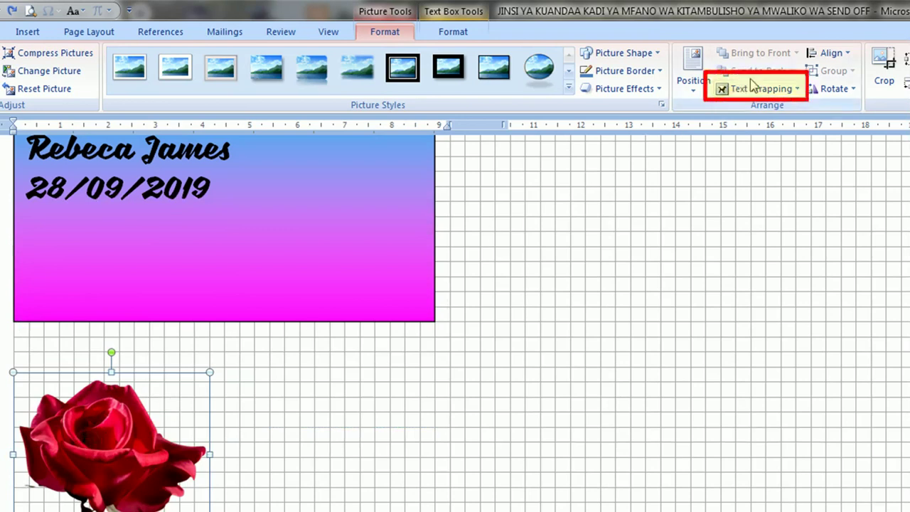
click(753, 88)
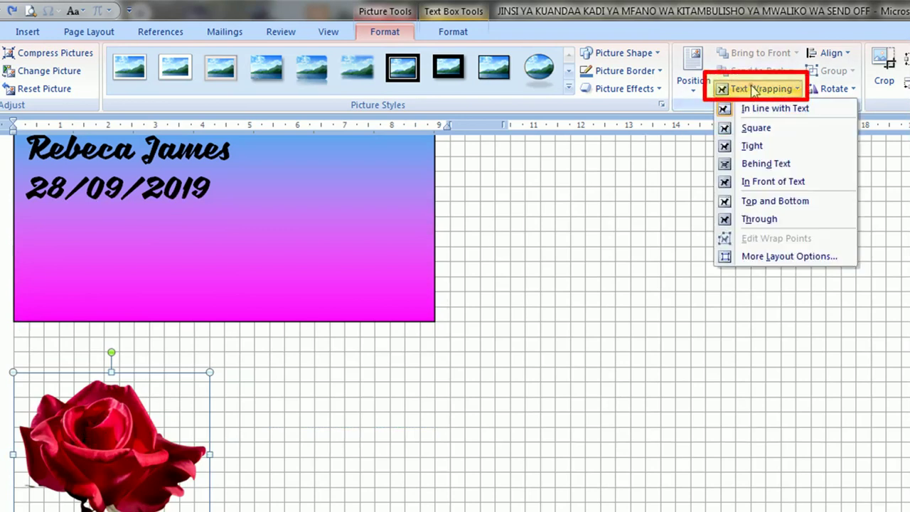
click(768, 181)
Position the shrunken rose at the card's top-right, beside the three text lines
drag(131, 462, 346, 221)
scroll(345, 261, up, 3)
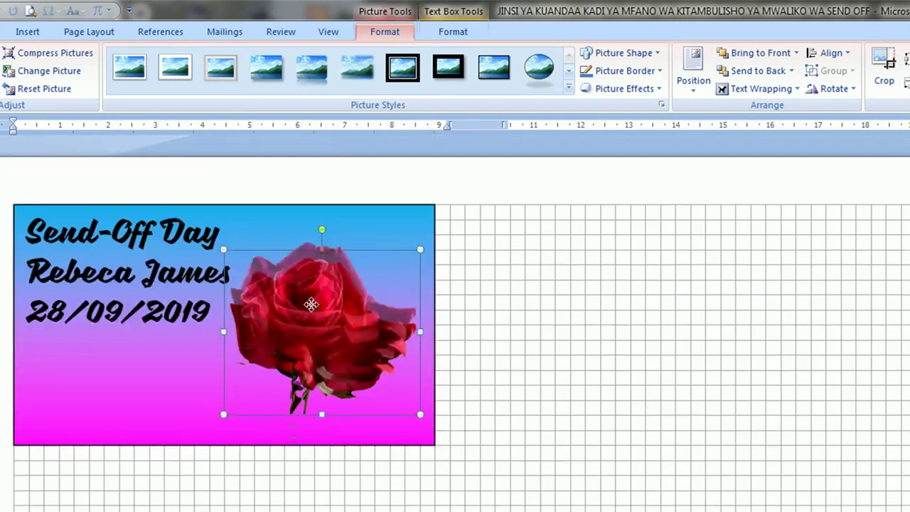
drag(313, 295, 329, 249)
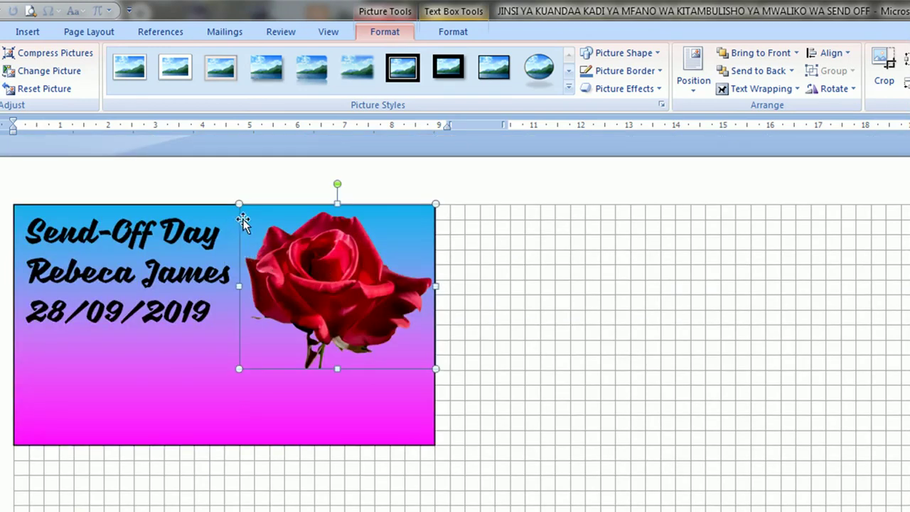
drag(239, 205, 284, 241)
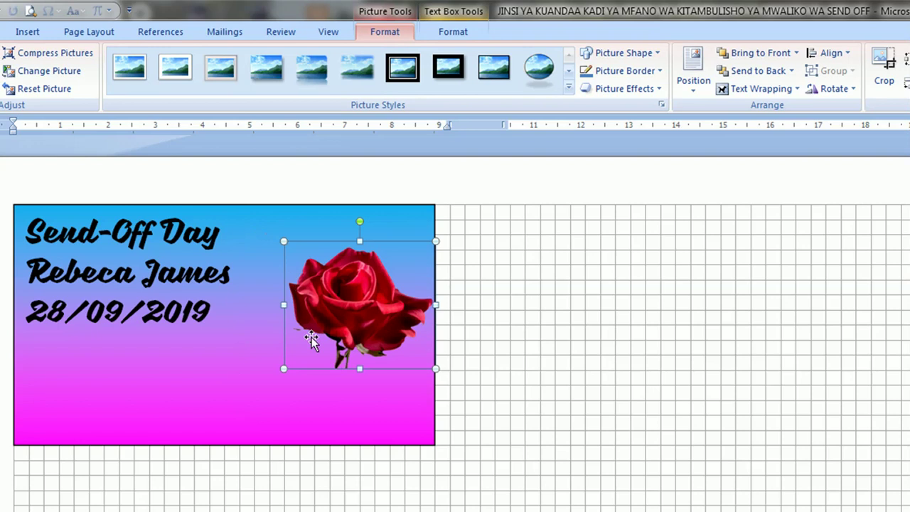
drag(373, 328, 358, 329)
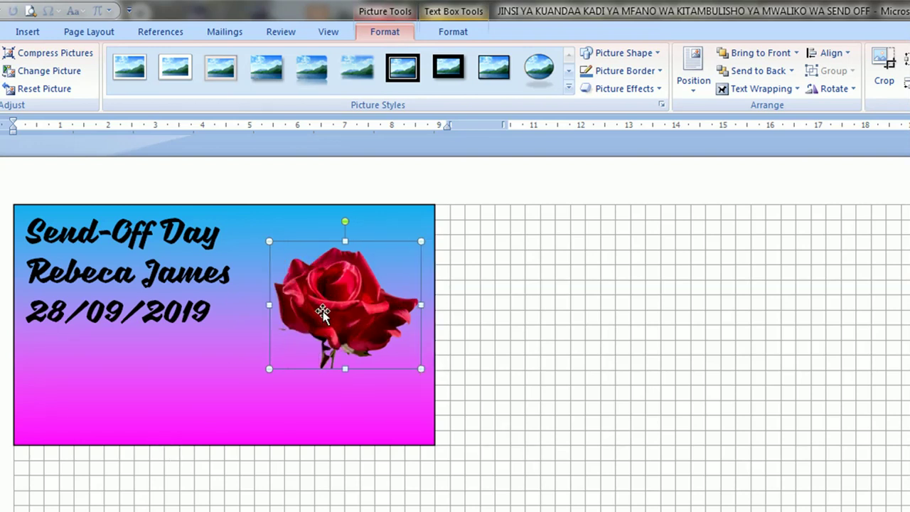
drag(323, 305, 324, 282)
click(165, 503)
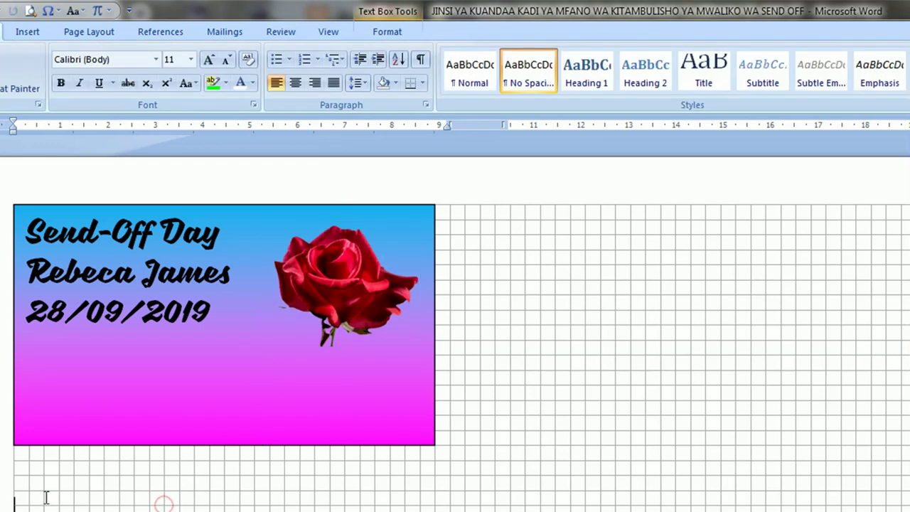
Insert the floral rose banner picture, shrink it, and set it In Front of Text
click(26, 32)
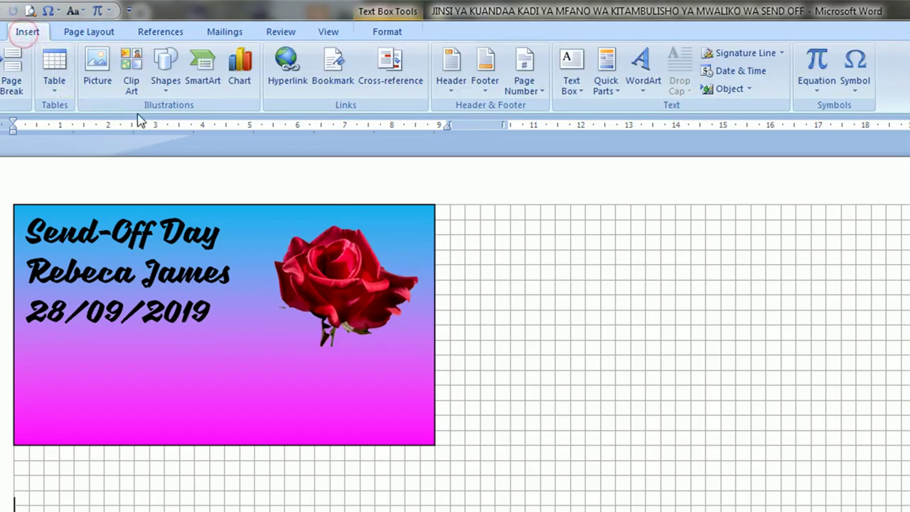
click(97, 72)
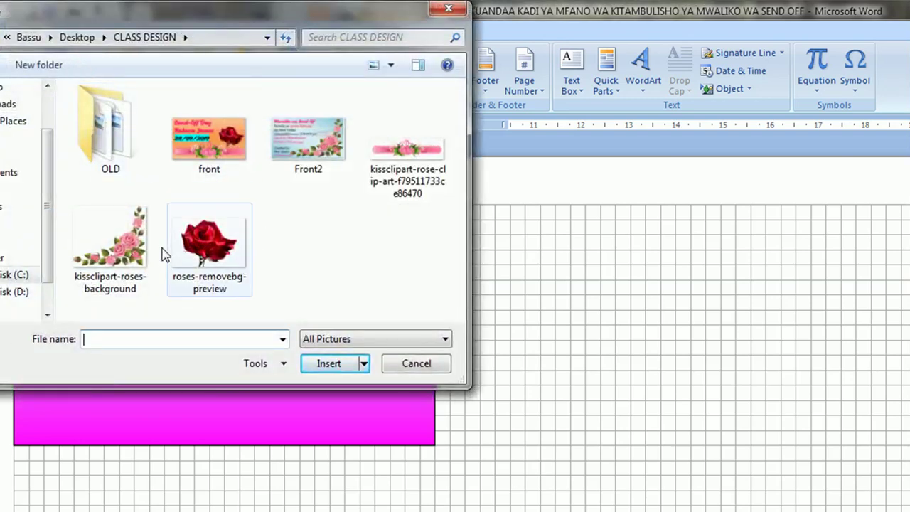
click(409, 160)
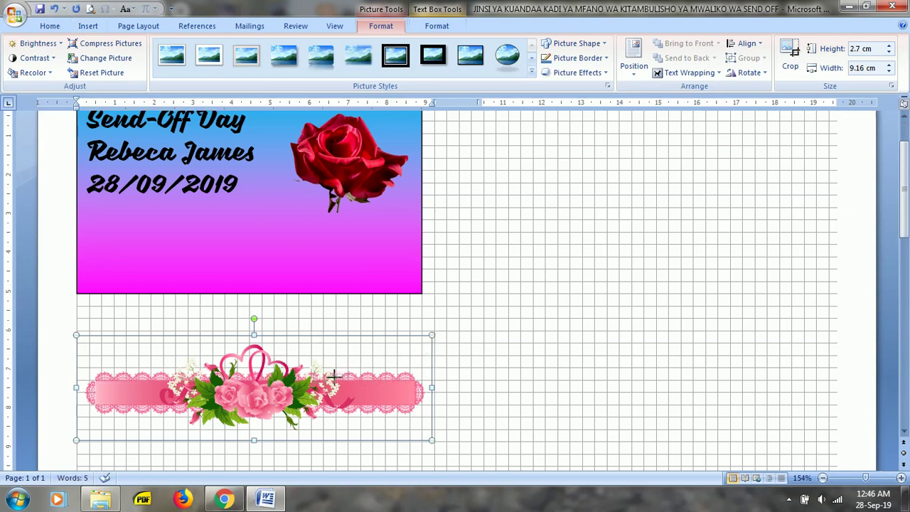
mouse_move(337, 373)
mouse_down()
mouse_move(235, 391)
mouse_move(230, 401)
mouse_move(243, 268)
mouse_up()
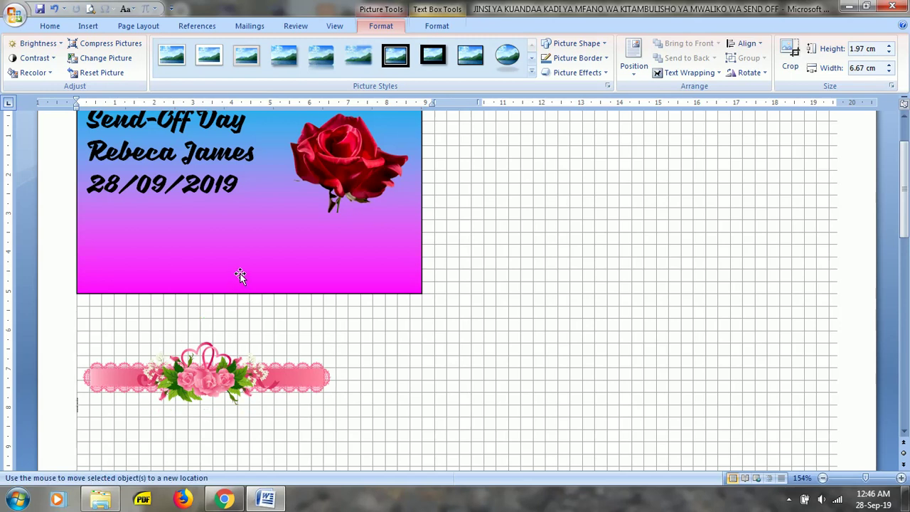
click(687, 73)
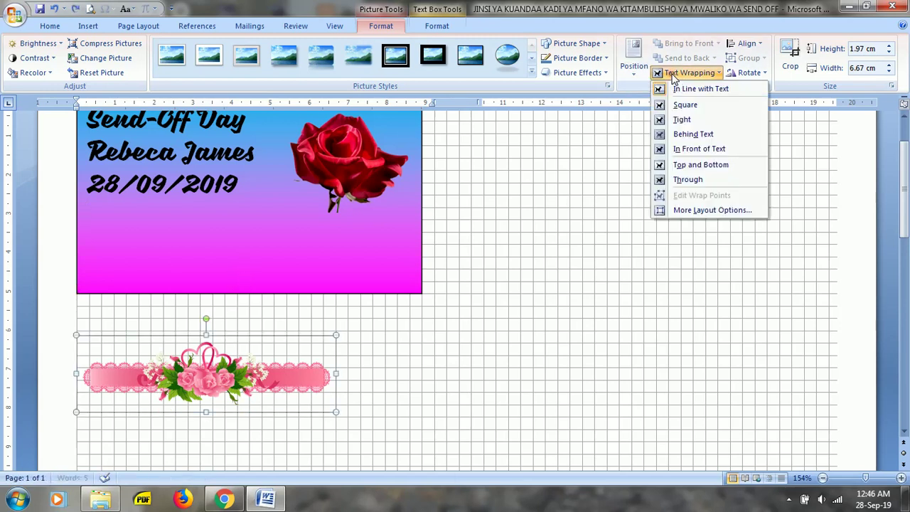
click(681, 151)
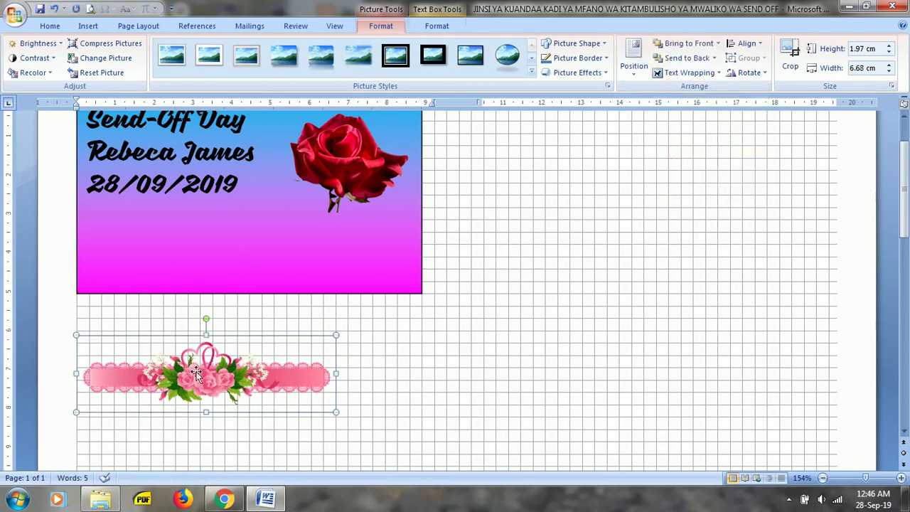
Move the banner onto the card's lower part and stretch it edge to edge
drag(209, 334, 237, 282)
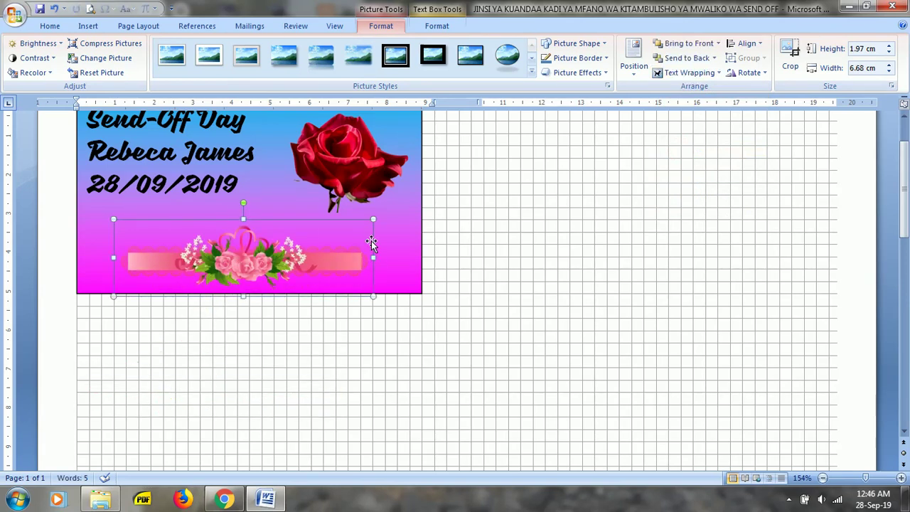
drag(373, 258, 421, 259)
drag(113, 258, 76, 259)
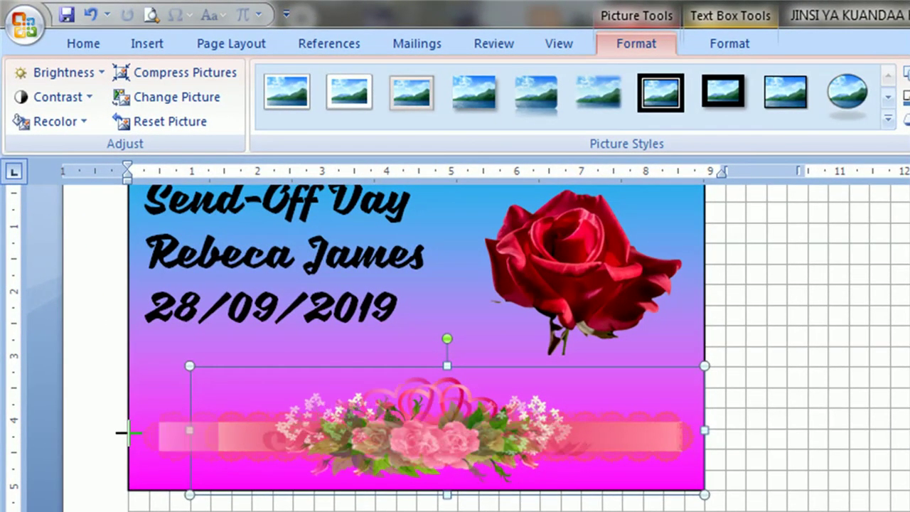
drag(121, 432, 128, 430)
drag(416, 365, 416, 346)
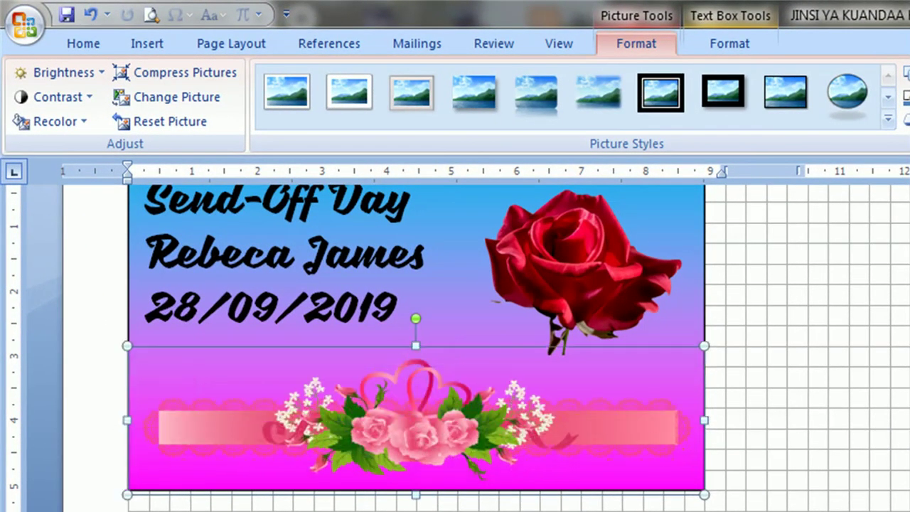
scroll(455, 348, up, 3)
click(393, 377)
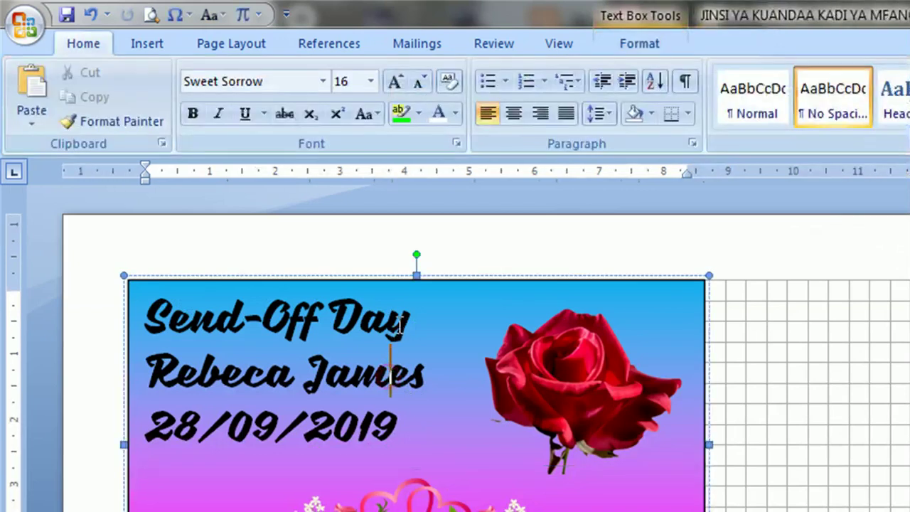
Colour the Send-Off Day title magenta and the name line red
drag(421, 320, 140, 322)
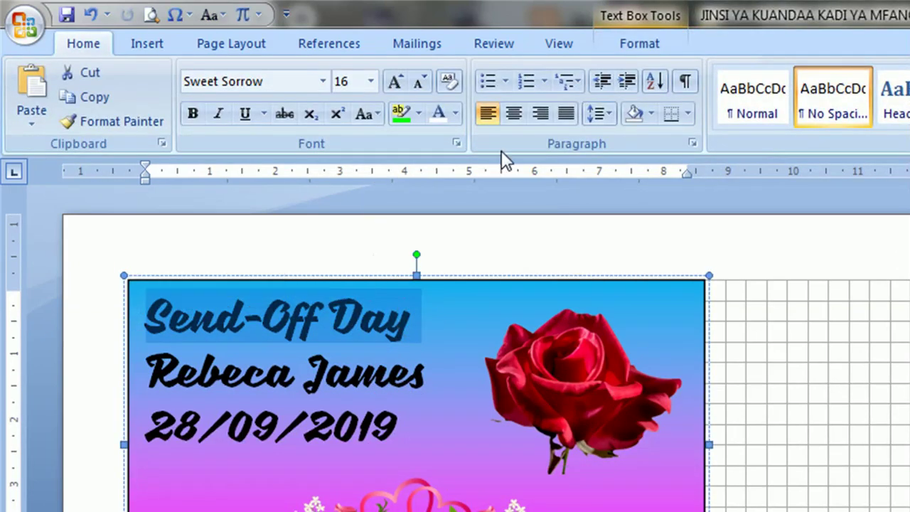
click(455, 114)
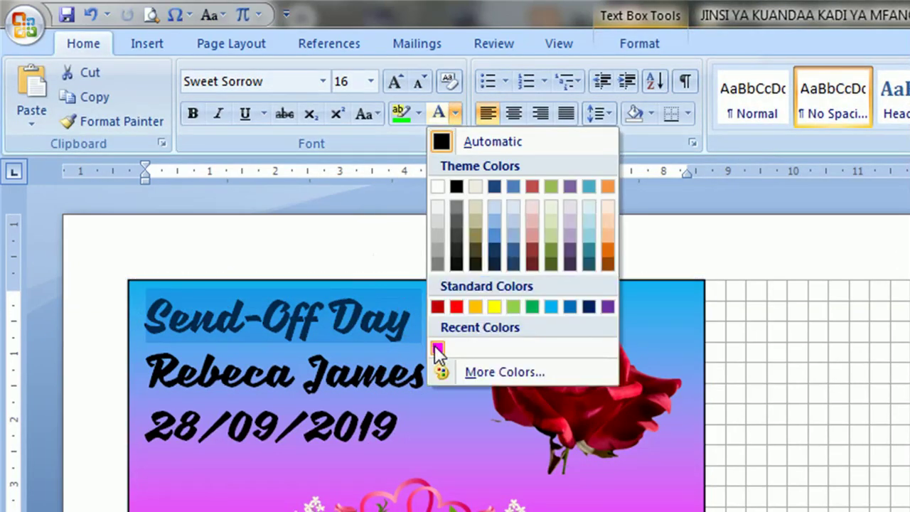
click(438, 347)
drag(424, 374, 145, 373)
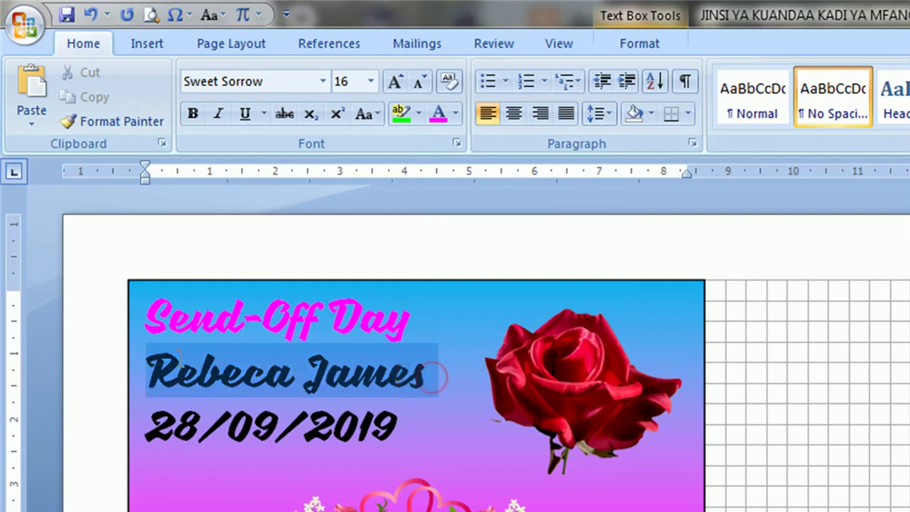
click(455, 114)
click(443, 305)
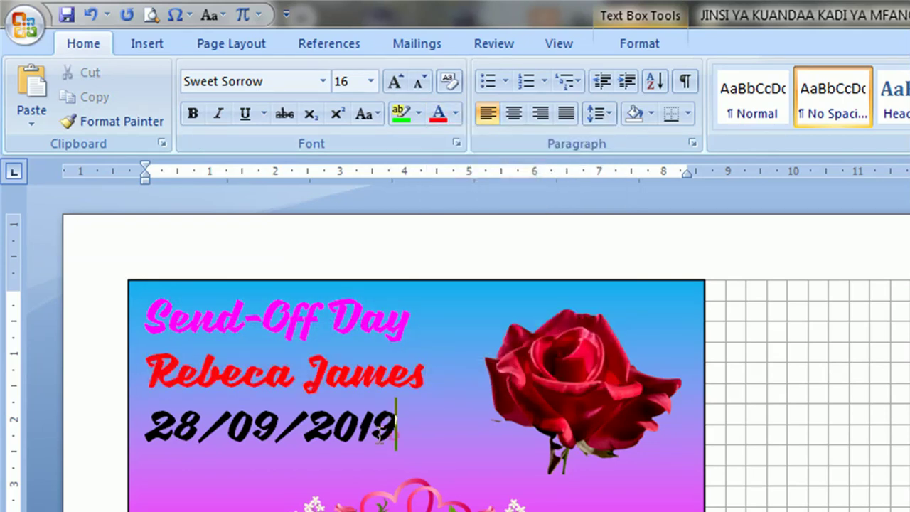
Make the date 28/09/2019 white with a Gray-25% highlight
drag(392, 424, 146, 427)
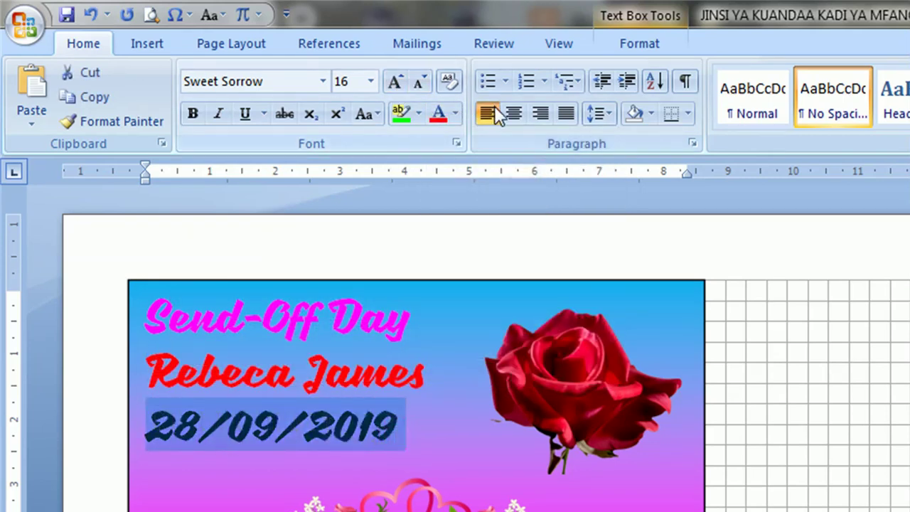
click(455, 114)
click(442, 187)
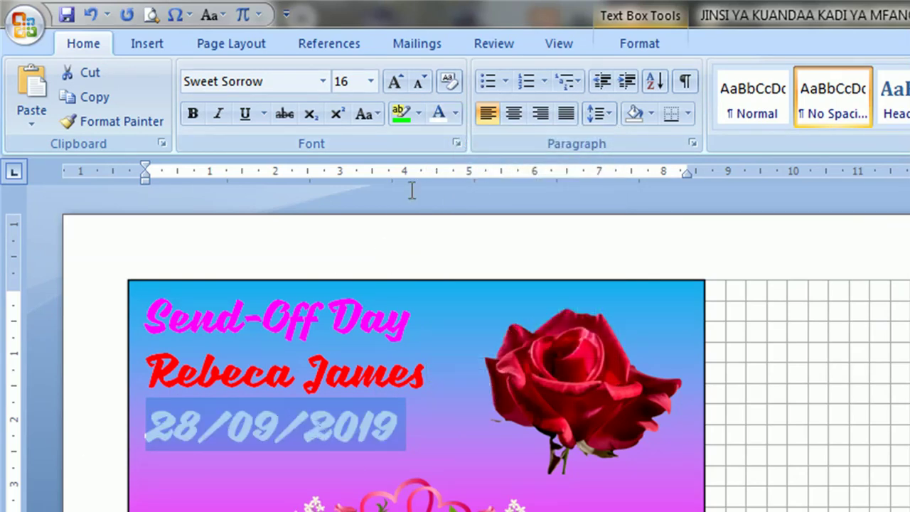
click(651, 113)
click(418, 113)
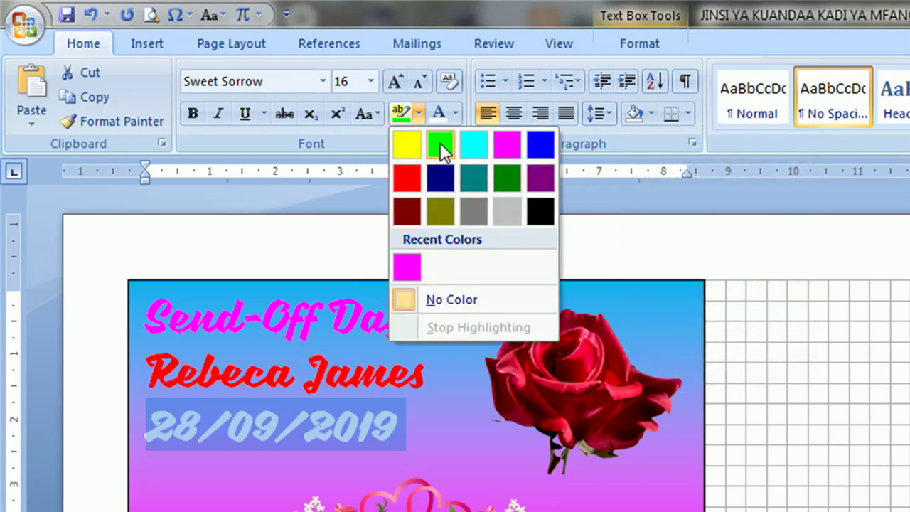
click(507, 209)
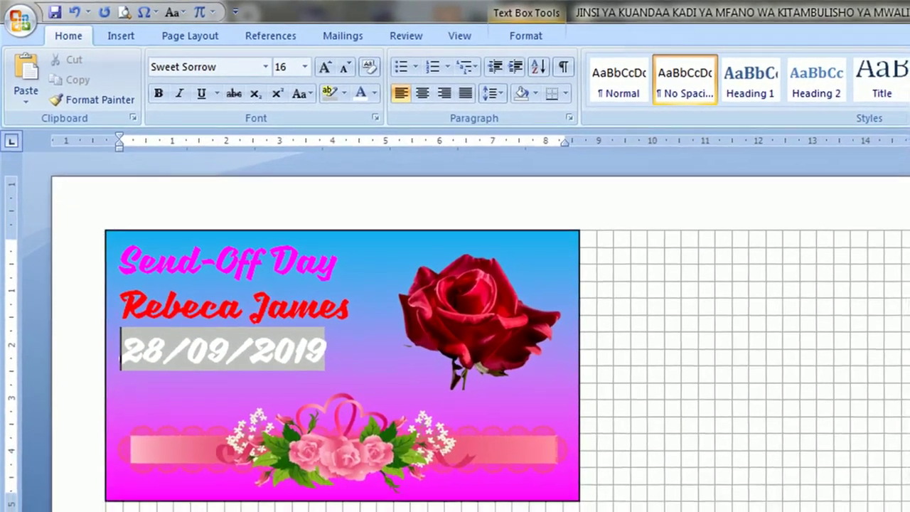
click(173, 337)
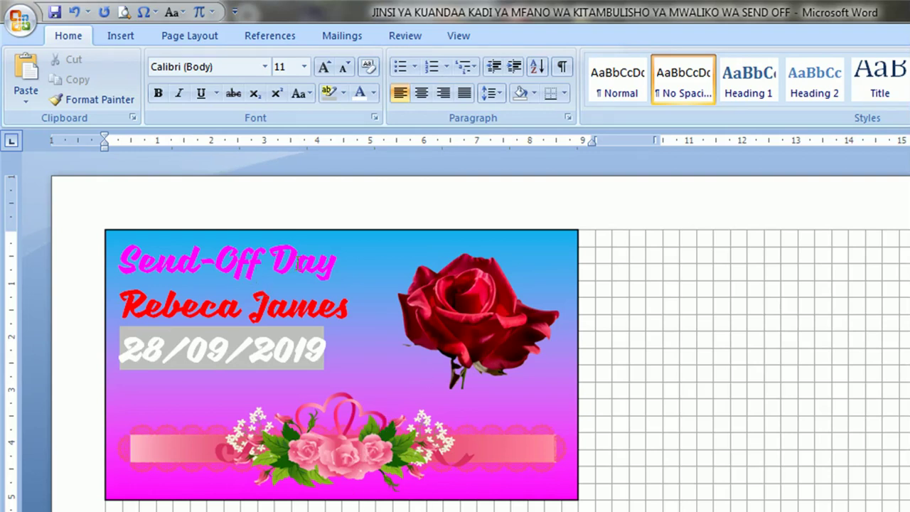
Add a small-font empty line between the name line and the date
click(353, 310)
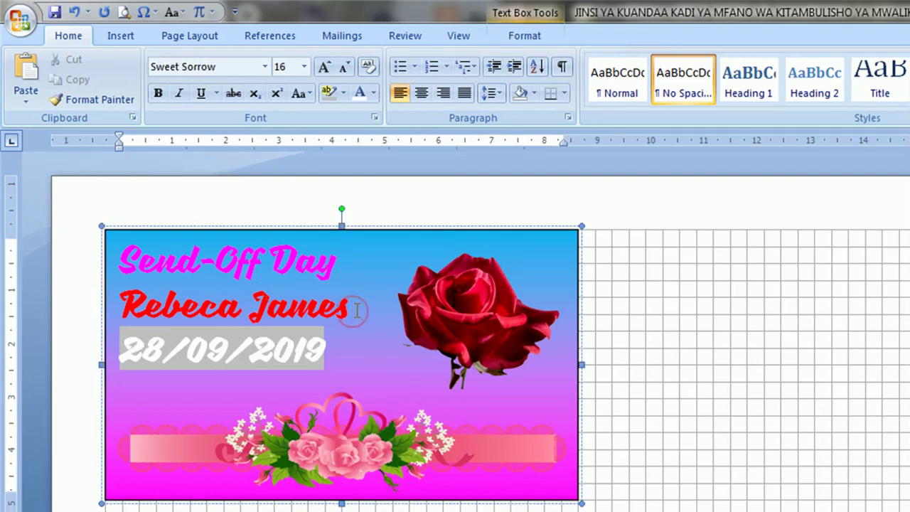
key(Return)
click(67, 352)
click(160, 348)
click(345, 69)
click(345, 69)
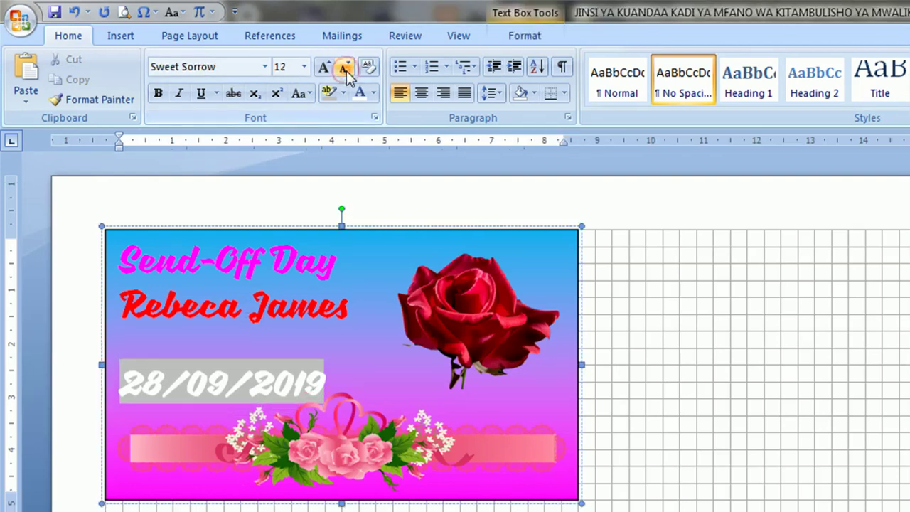
click(345, 69)
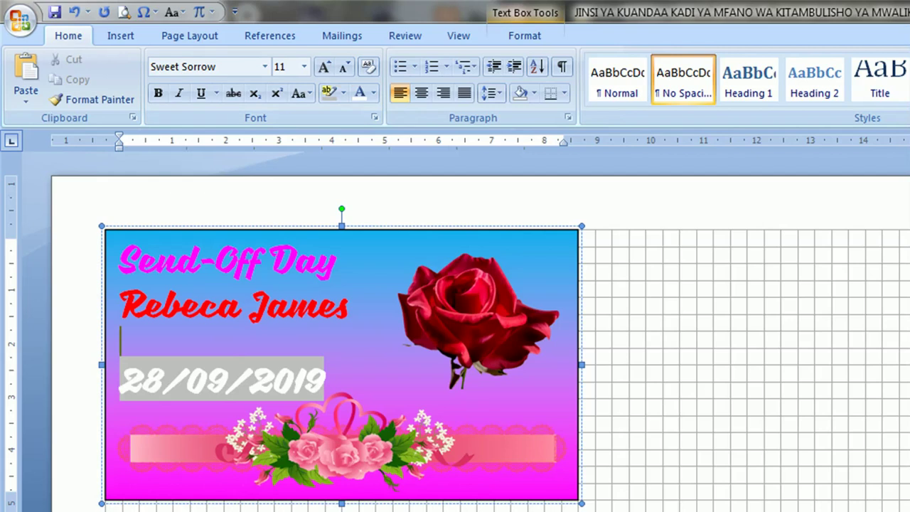
click(68, 352)
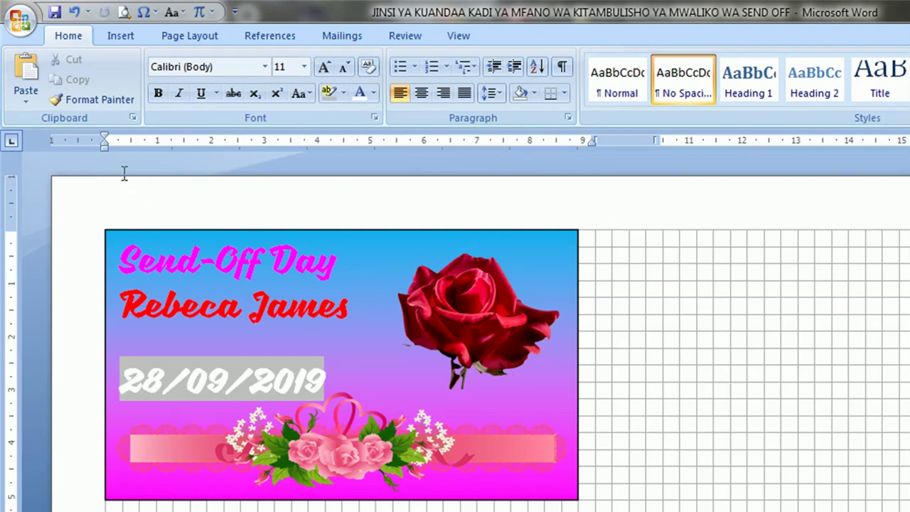
Save a copy of the document with -pg2 appended to its file name
click(17, 22)
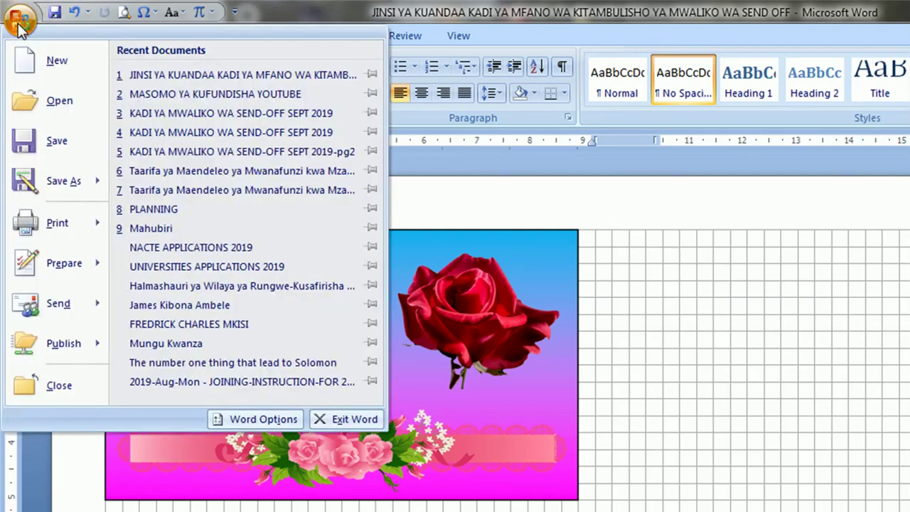
click(17, 23)
click(19, 22)
mouse_move(64, 181)
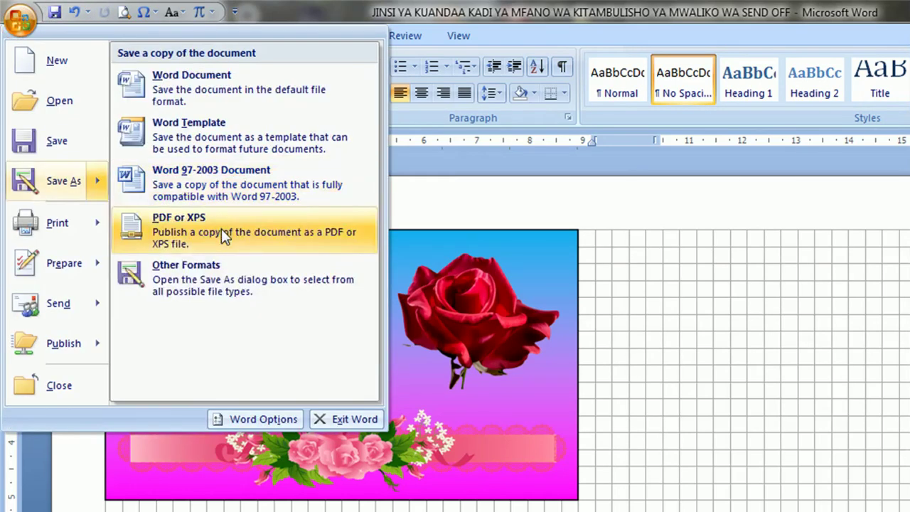
click(219, 98)
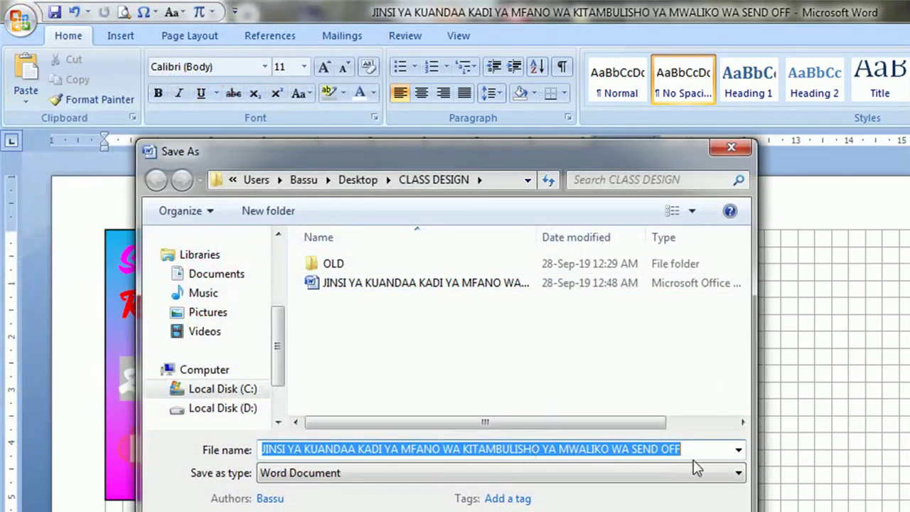
click(694, 448)
text(-pg2)
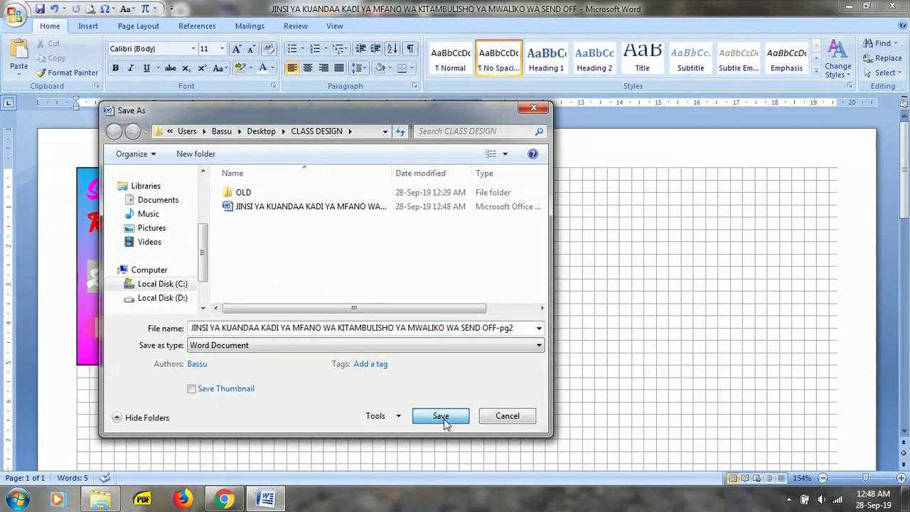
click(444, 419)
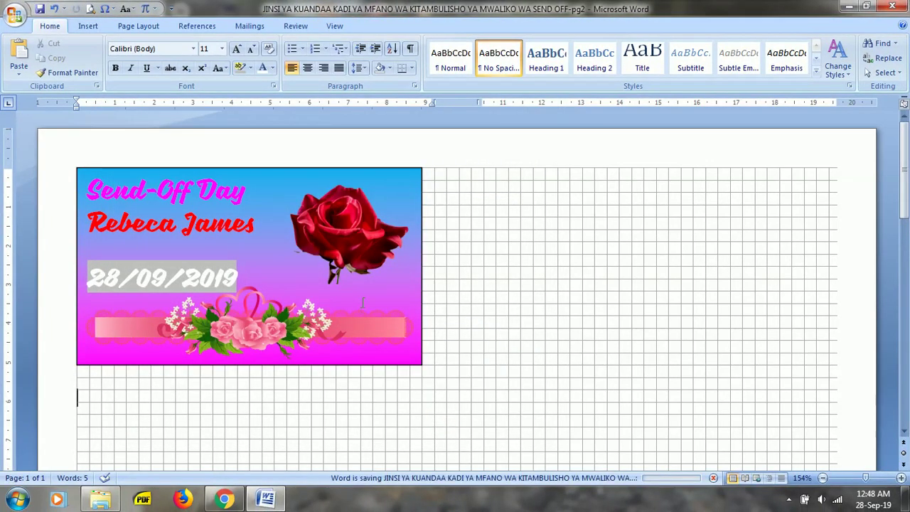
Select the card's text box, flower-and-ribbon image and rose image in turn
click(131, 192)
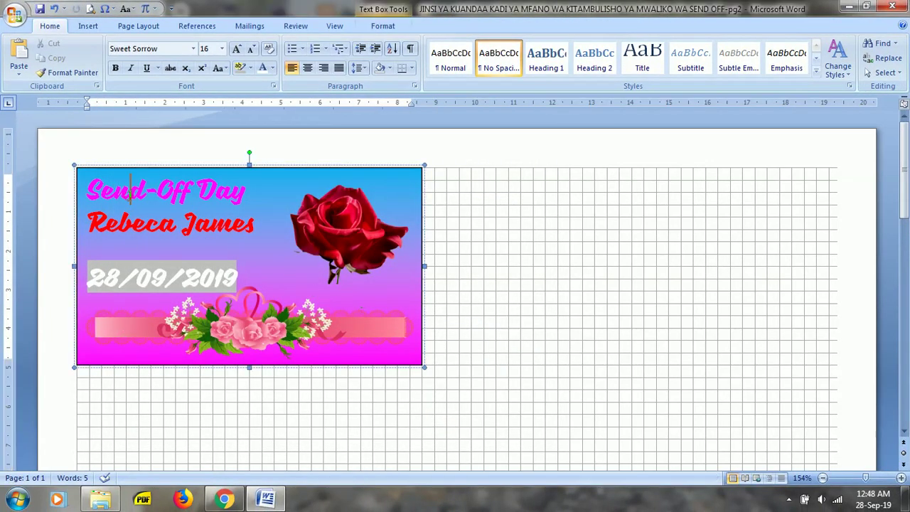
click(449, 319)
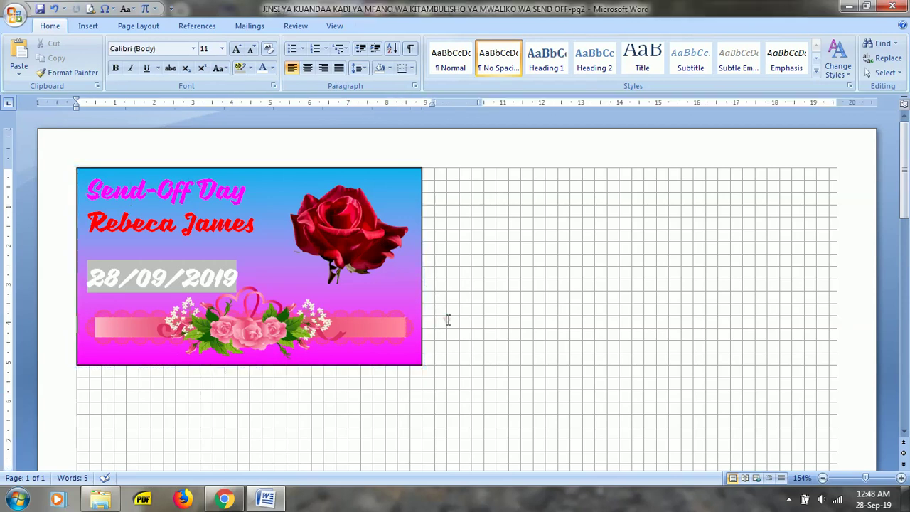
click(331, 328)
click(381, 213)
Reopen the original card document from Recent Documents and select the whole card
click(13, 19)
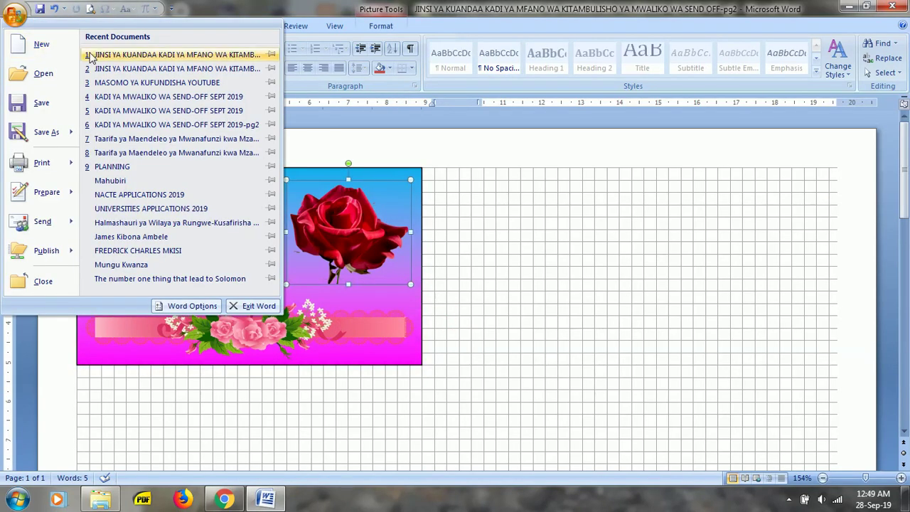
click(164, 65)
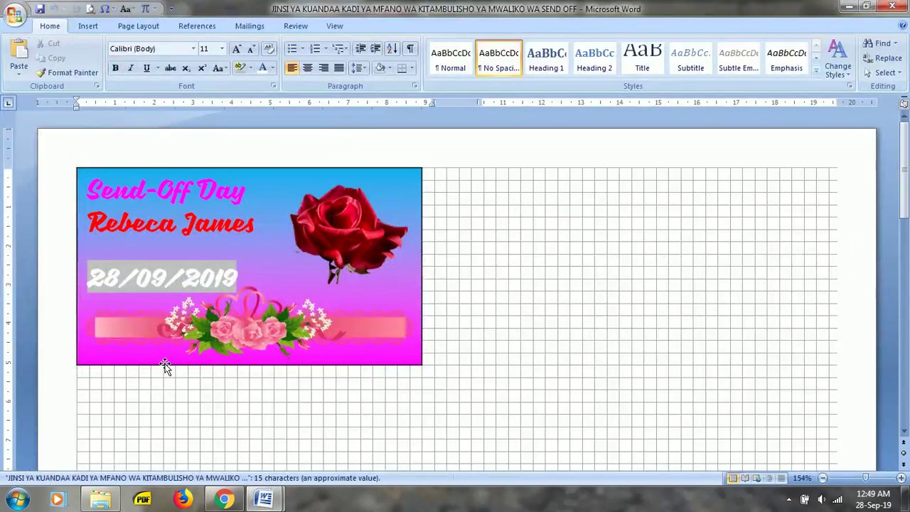
click(150, 391)
key(ctrl+a)
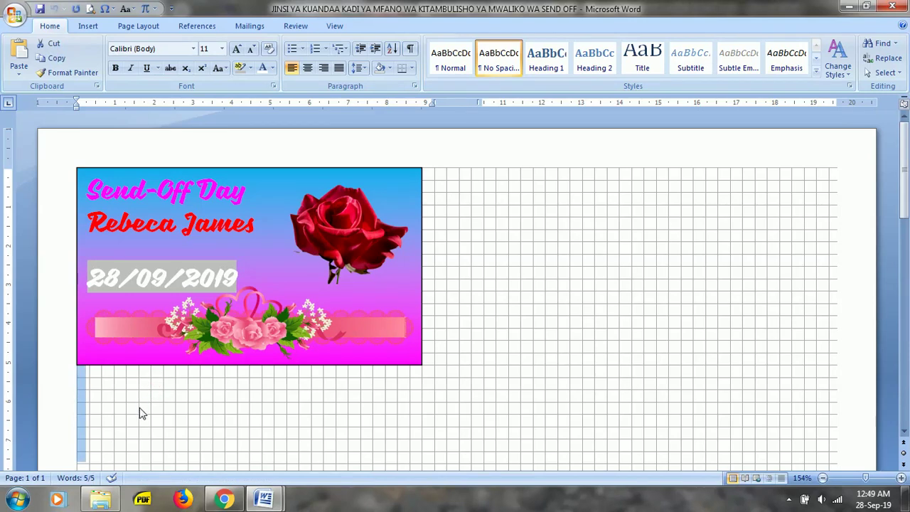
Paste four copies of the card one below another down the left column
scroll(141, 414, down, 3)
click(140, 375)
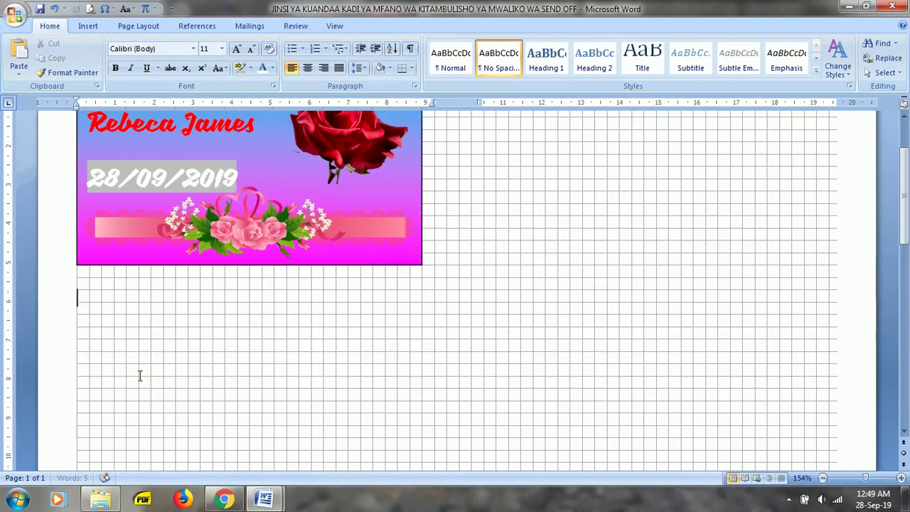
key(ctrl+v)
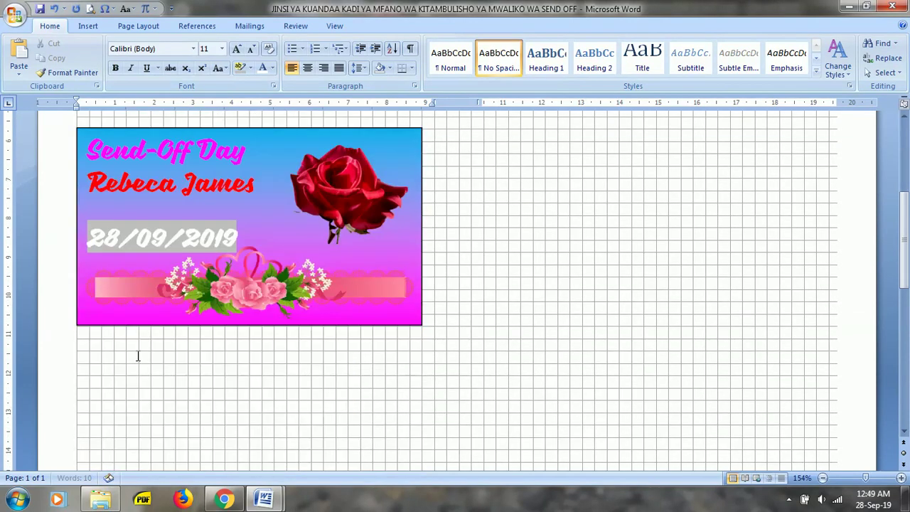
key(ctrl+v)
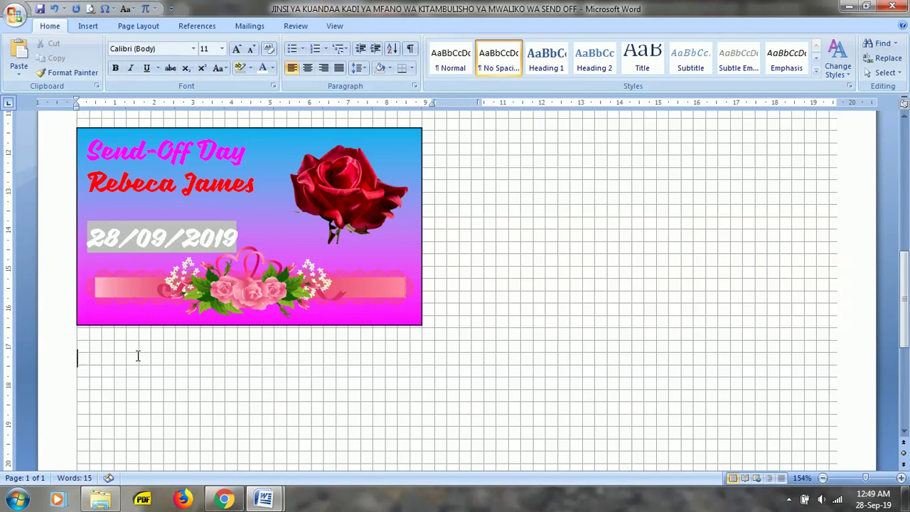
key(ctrl+v)
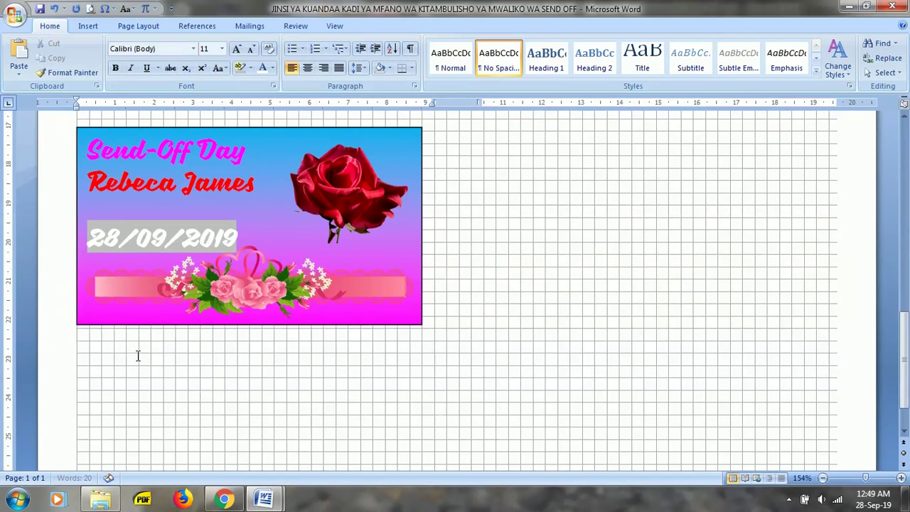
key(ctrl+v)
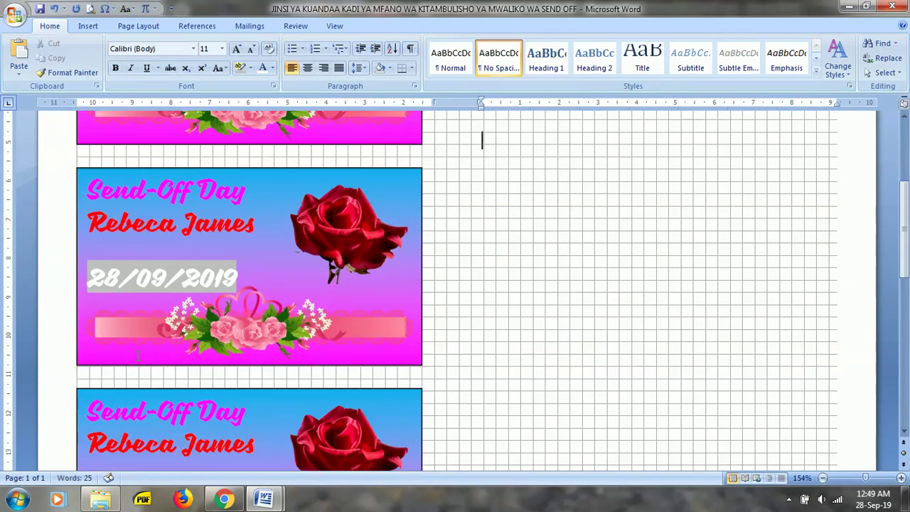
Check the print preview, then select the empty gap rows between the stacked cards
click(90, 9)
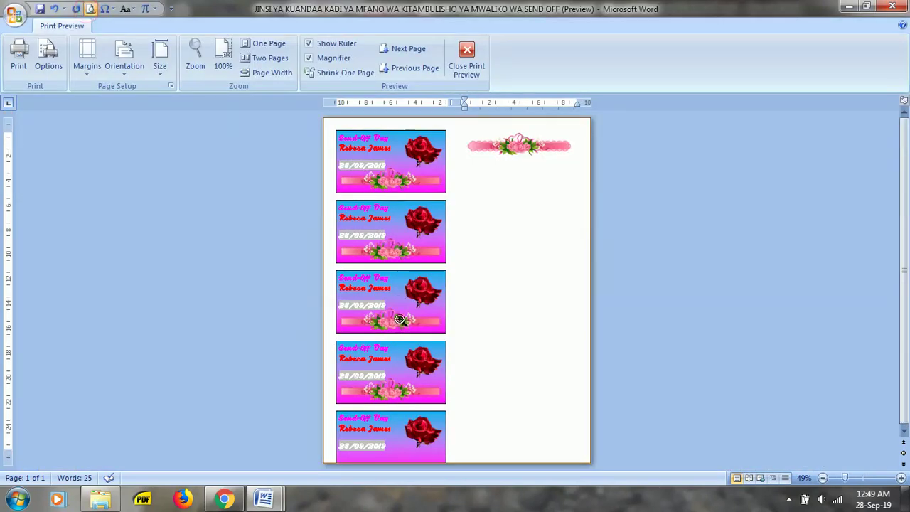
click(466, 57)
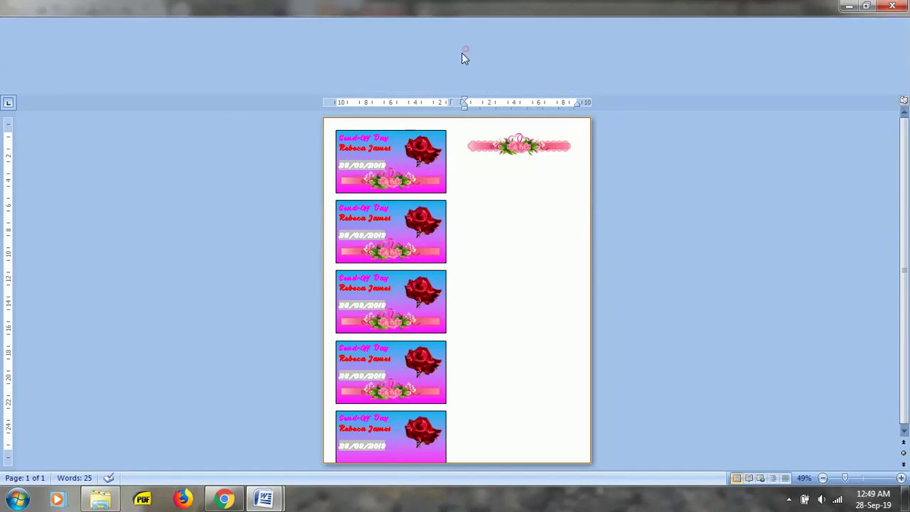
click(82, 380)
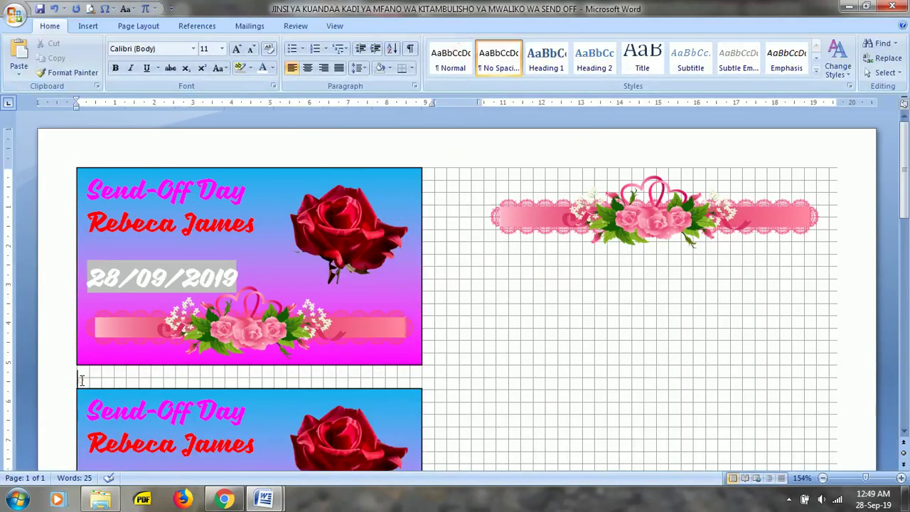
click(32, 373)
scroll(91, 320, down, 3)
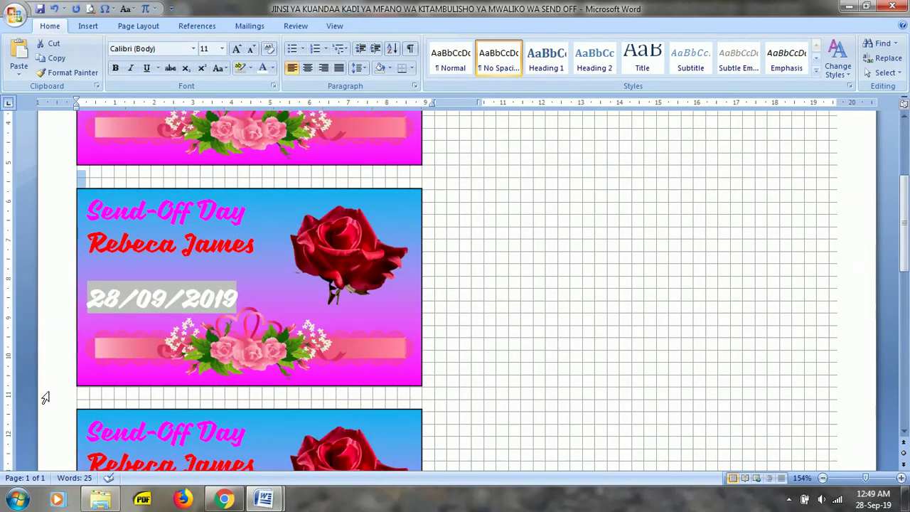
scroll(42, 402, down, 2)
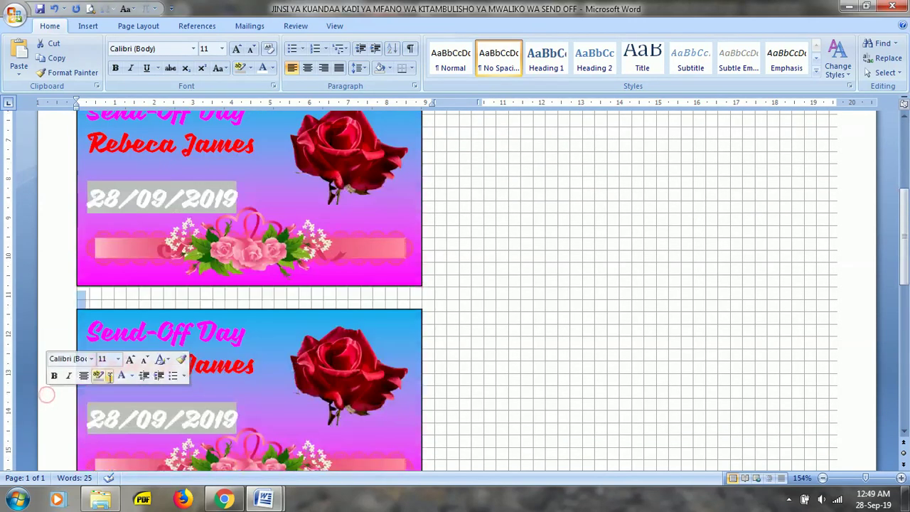
scroll(73, 372, down, 2)
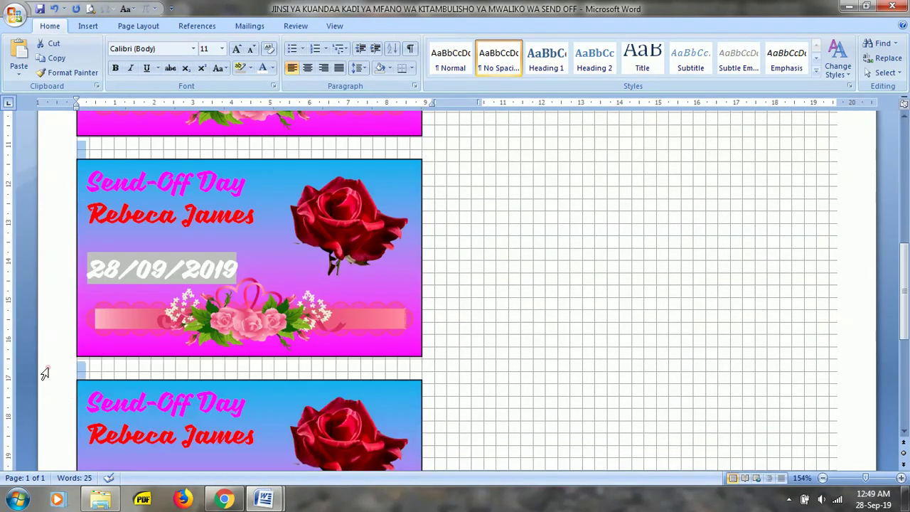
scroll(44, 373, down, 2)
scroll(102, 380, down, 1)
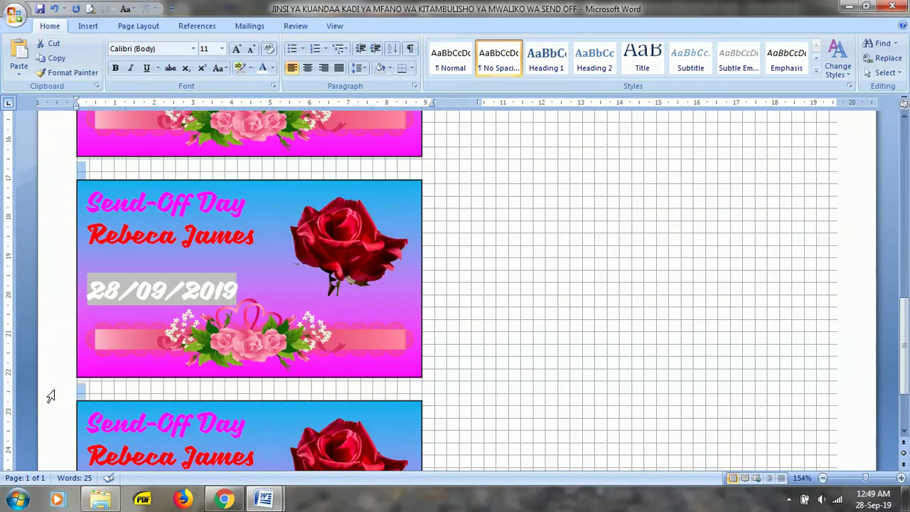
scroll(50, 396, down, 2)
Shrink the gap rows' font size down to 4
click(253, 48)
click(253, 49)
click(252, 48)
click(252, 48)
click(252, 48)
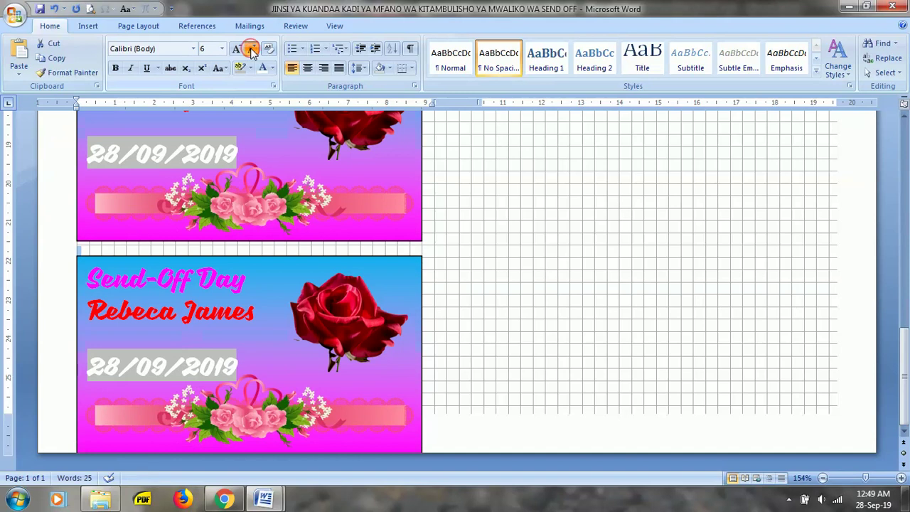
click(253, 49)
click(252, 49)
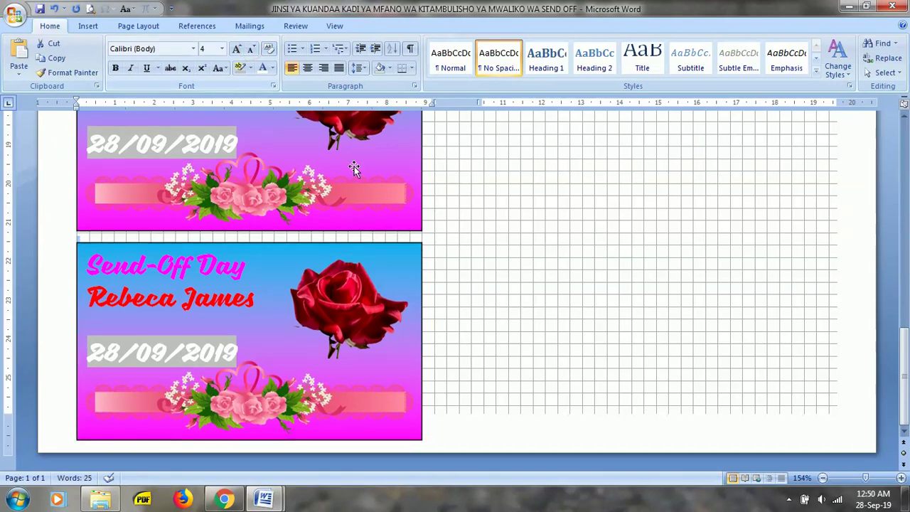
Copy the whole card stack and paste it into the right column
scroll(540, 222, up, 3)
scroll(539, 222, down, 3)
key(ctrl+a)
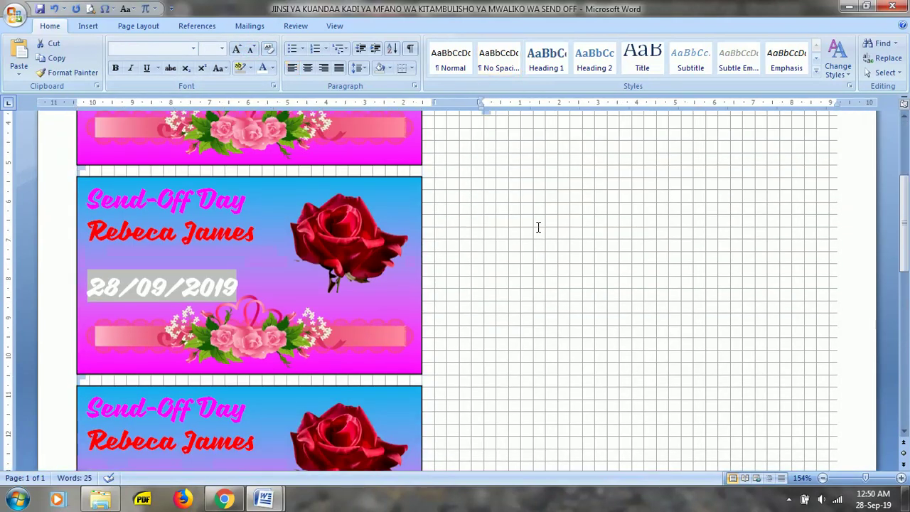
scroll(539, 227, up, 3)
click(527, 224)
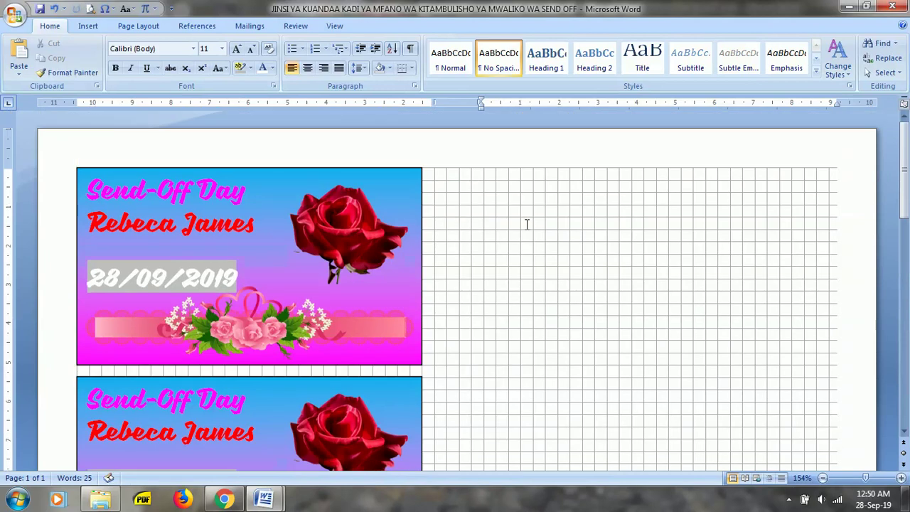
key(ctrl+v)
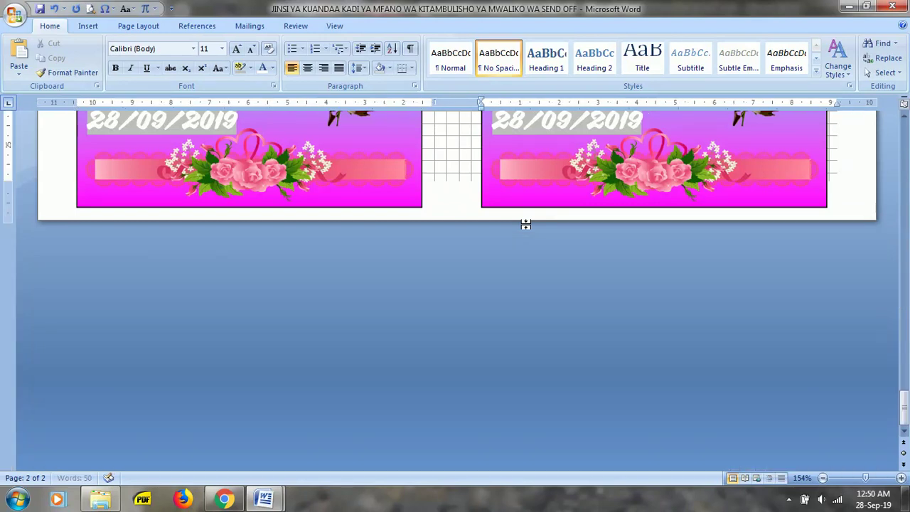
scroll(526, 223, up, 5)
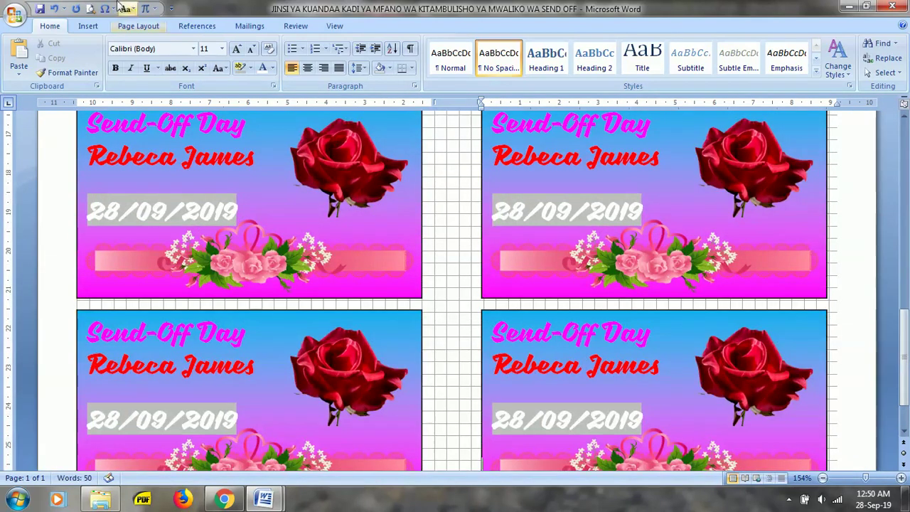
click(89, 9)
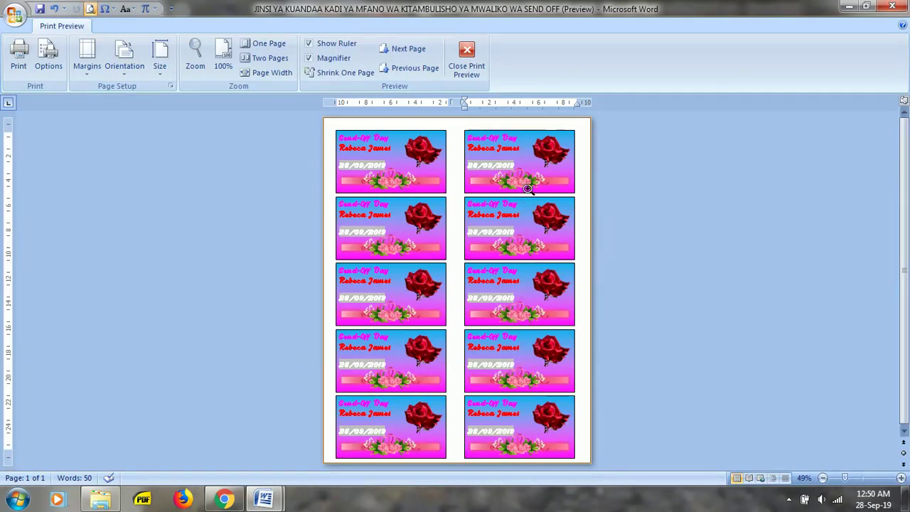
click(466, 61)
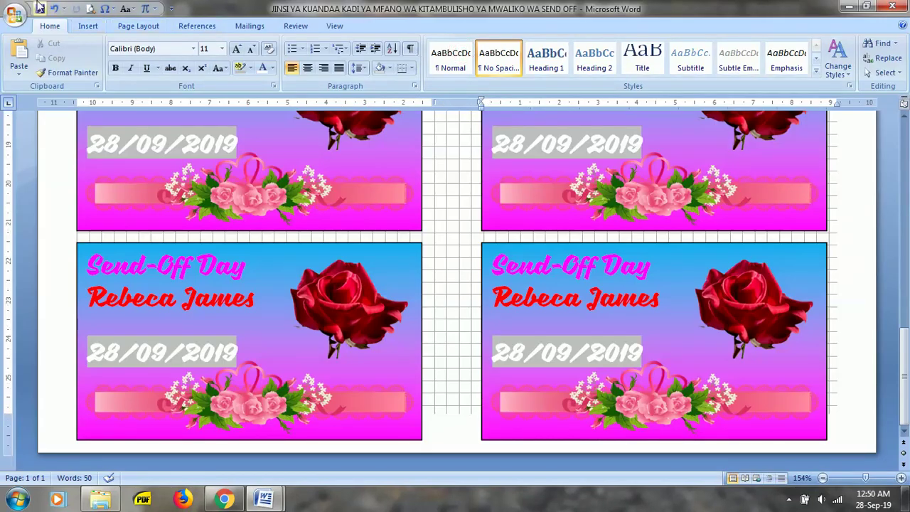
mouse_move(274, 502)
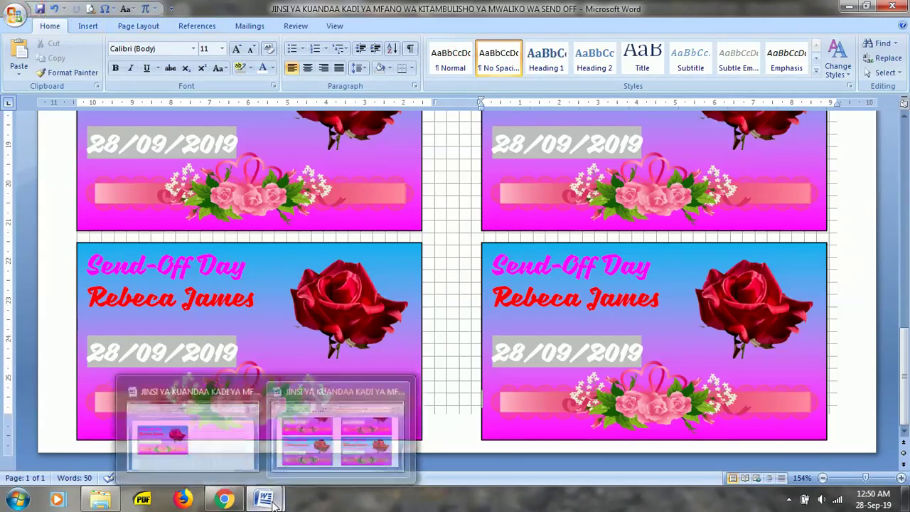
In the -pg2 copy, delete the card and its pictures
click(211, 451)
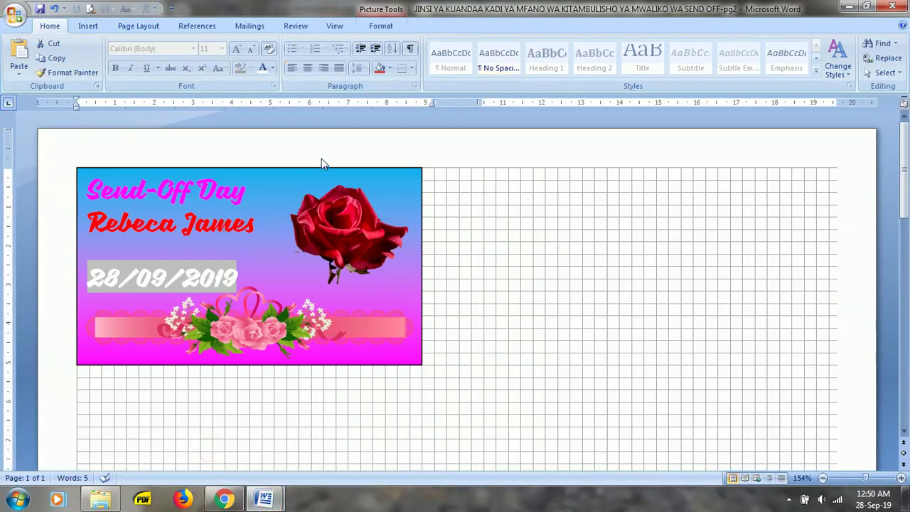
key(Delete)
click(370, 166)
key(Delete)
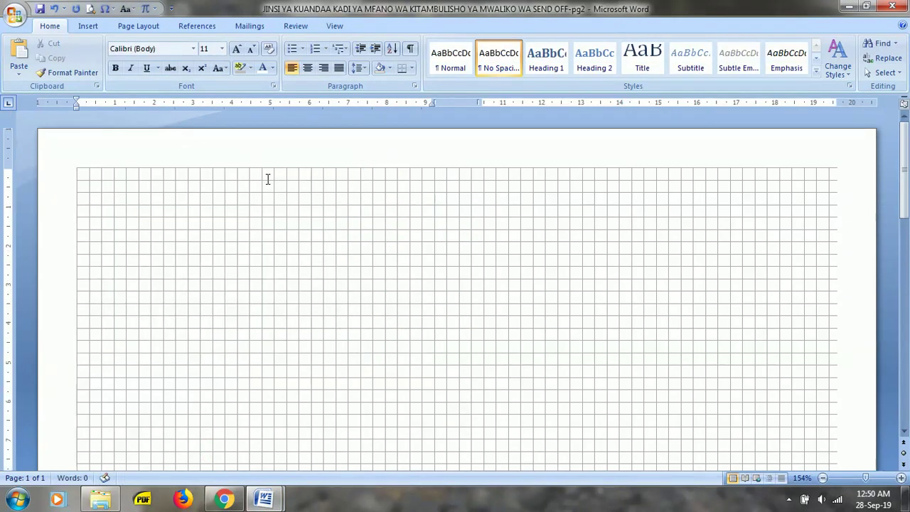
Draw a 5.08 by 8.89 cm rectangle from the page's top-left corner
click(88, 26)
click(202, 60)
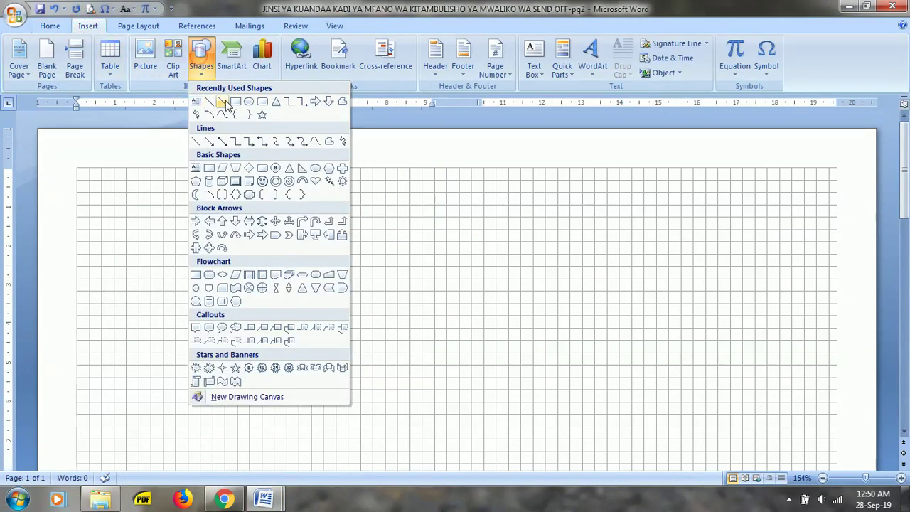
click(236, 103)
mouse_move(77, 168)
mouse_down()
mouse_move(426, 315)
mouse_move(422, 323)
mouse_up()
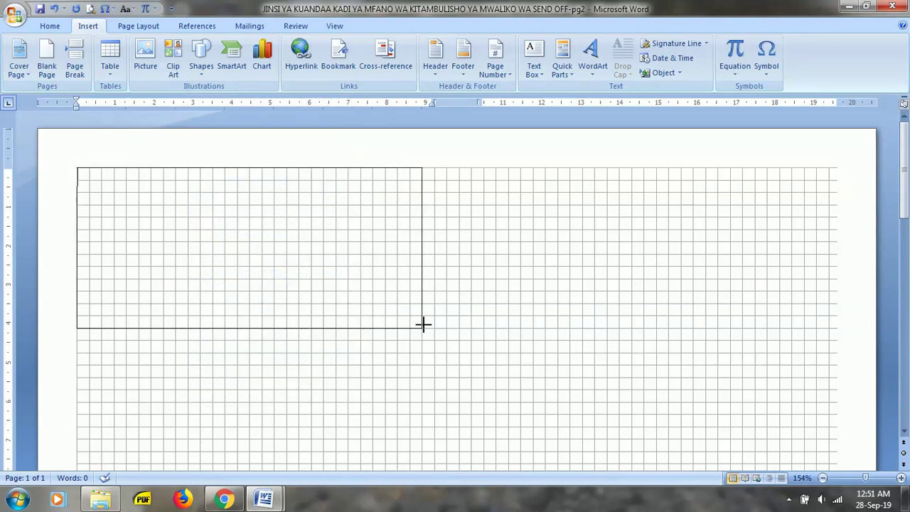
drag(422, 324, 422, 365)
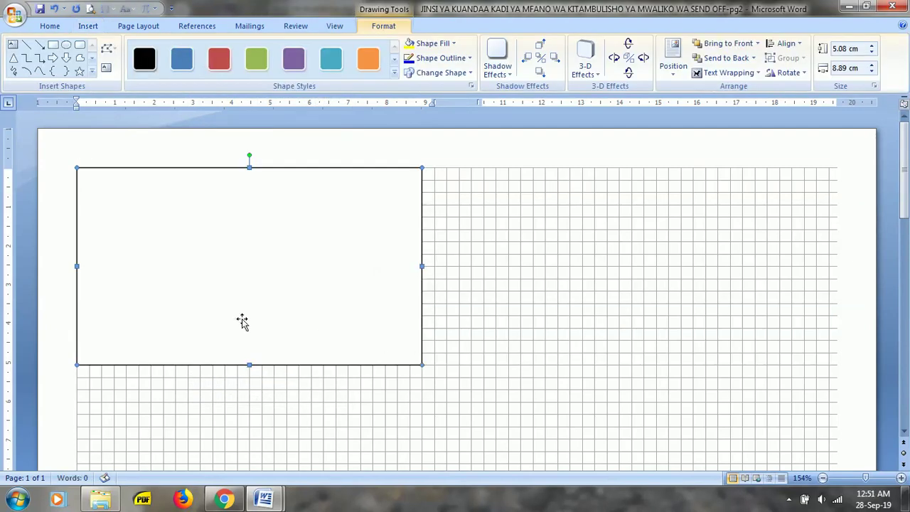
Open the Front2 sample design from the sample designs folder
click(100, 500)
click(785, 128)
double_click(785, 128)
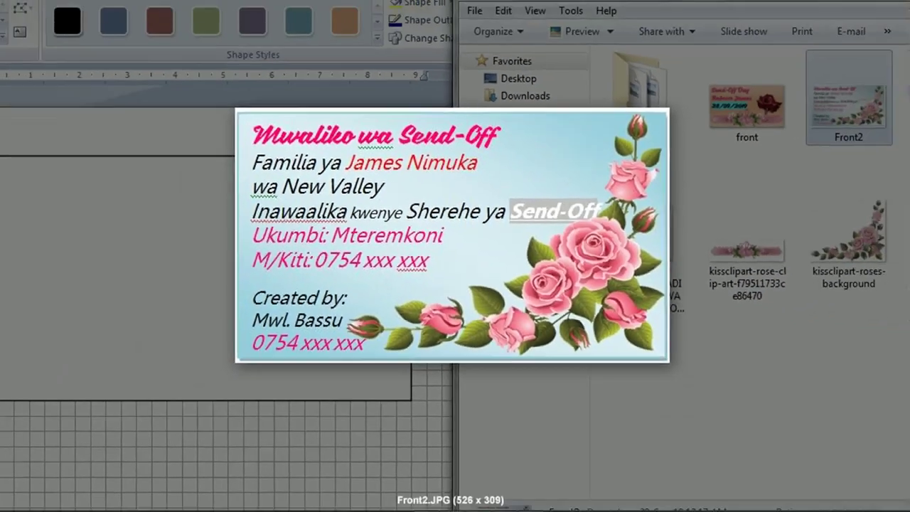
Switch from the Front2 sample in Picasa back to the -pg2 Word document
mouse_move(265, 503)
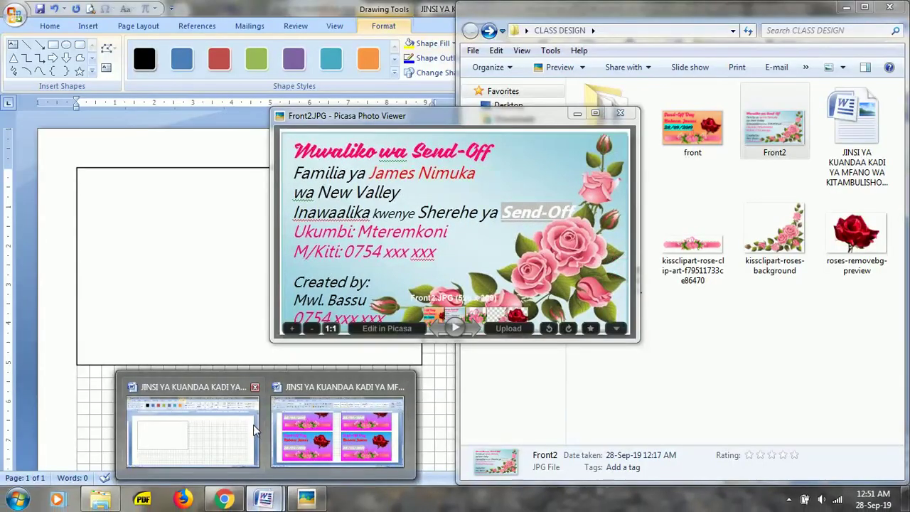
click(207, 427)
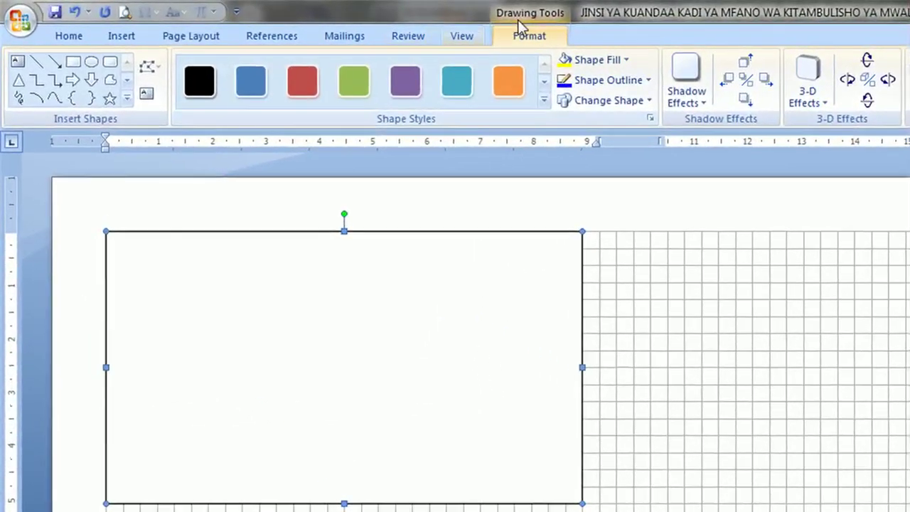
Give the rectangle the light blue Diagonal Gradient - Accent 5 shape style and make it hold text
click(474, 86)
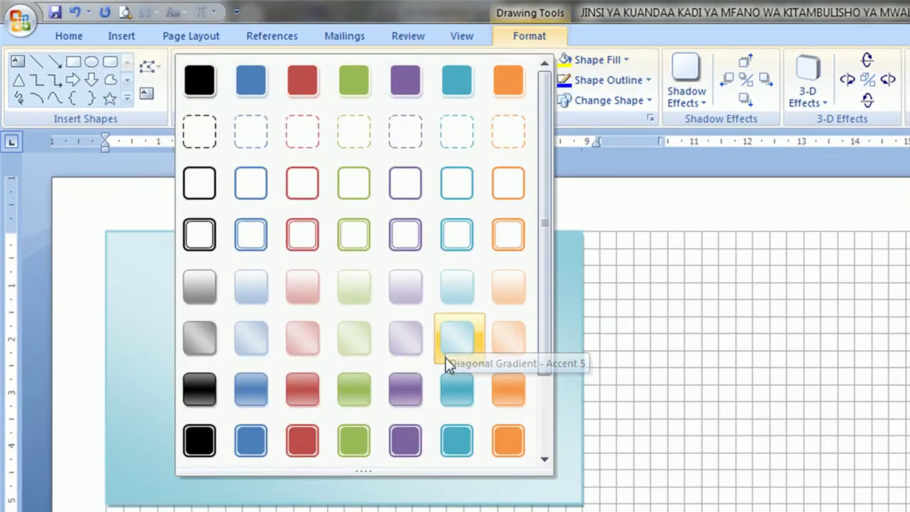
click(447, 344)
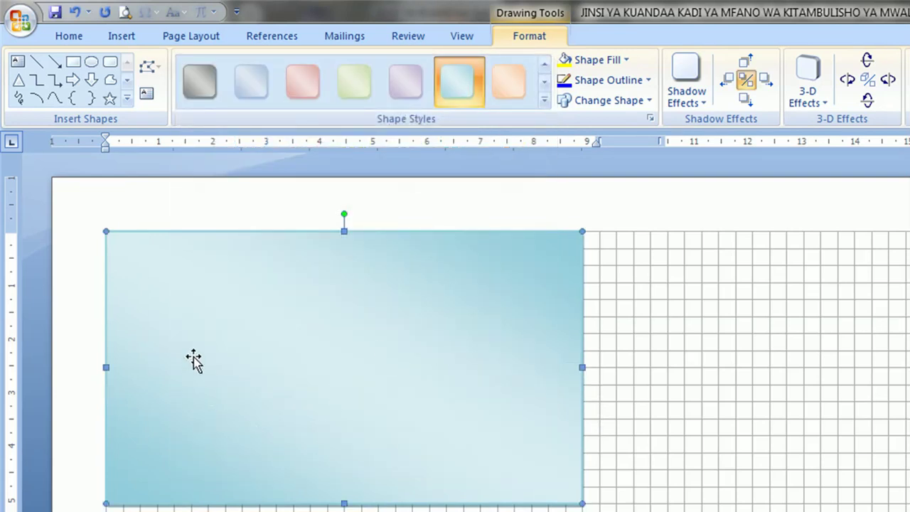
right_click(184, 266)
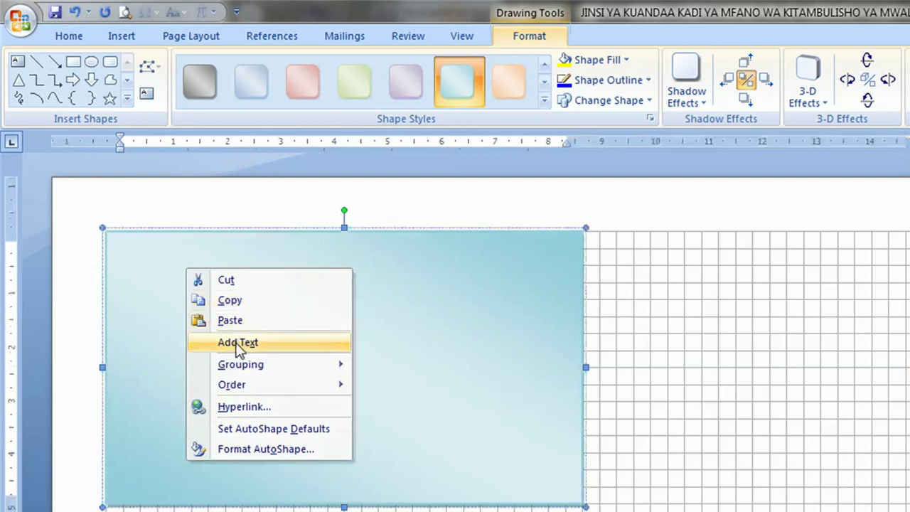
click(236, 341)
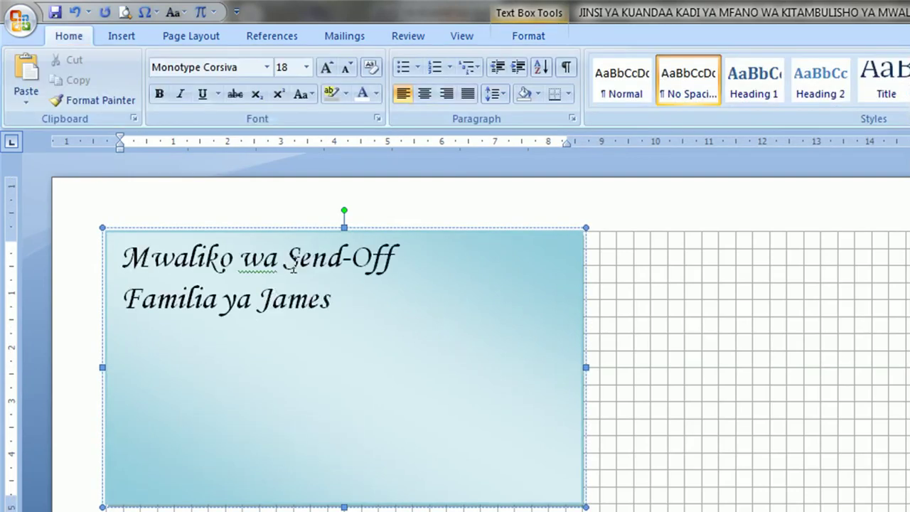
Type the family, New Valley, 'Inawaalika kwenye Sherehe ya Send-Off' and 'Ukumbi: Mteremkoni' lines, then select all
text( Nimu)
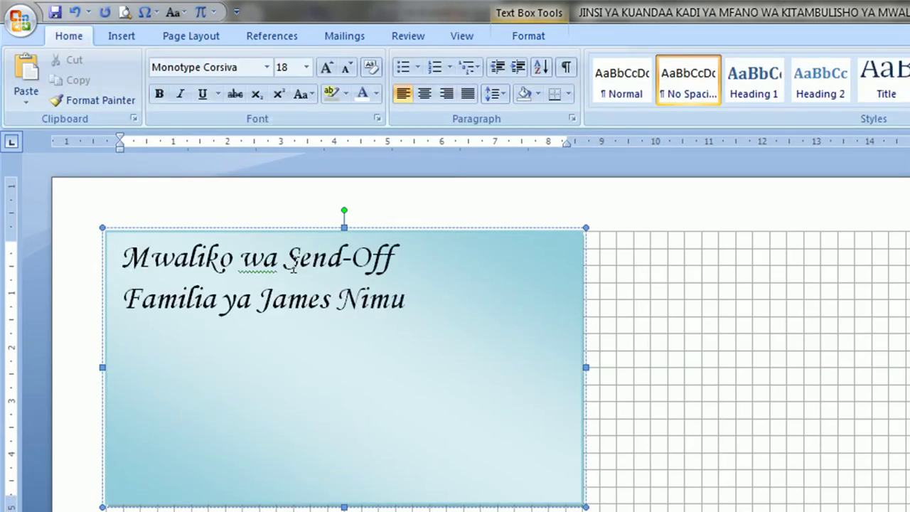
key(Return)
text(wa New Valley)
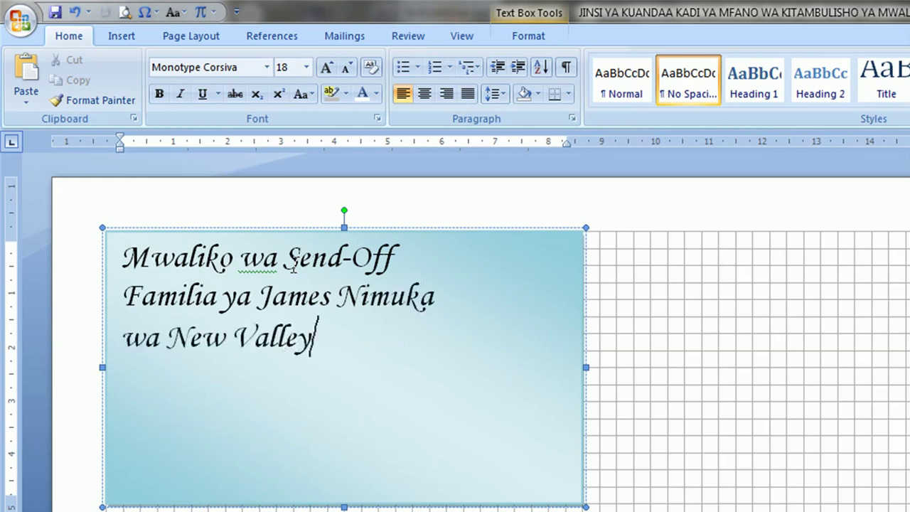
key(Return)
text(Inawaalika kwenye Sherehe ya Send)
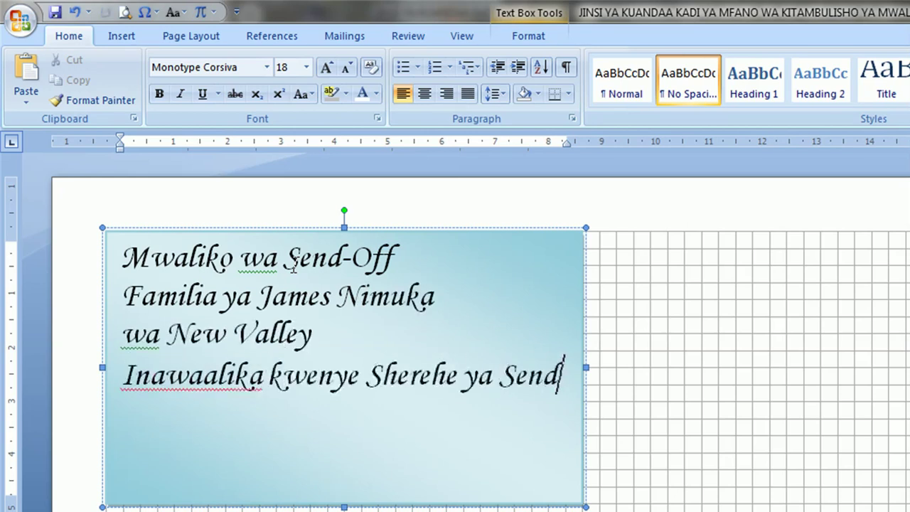
text(-Off)
key(Return)
text(UKumbi: Mteremkoni)
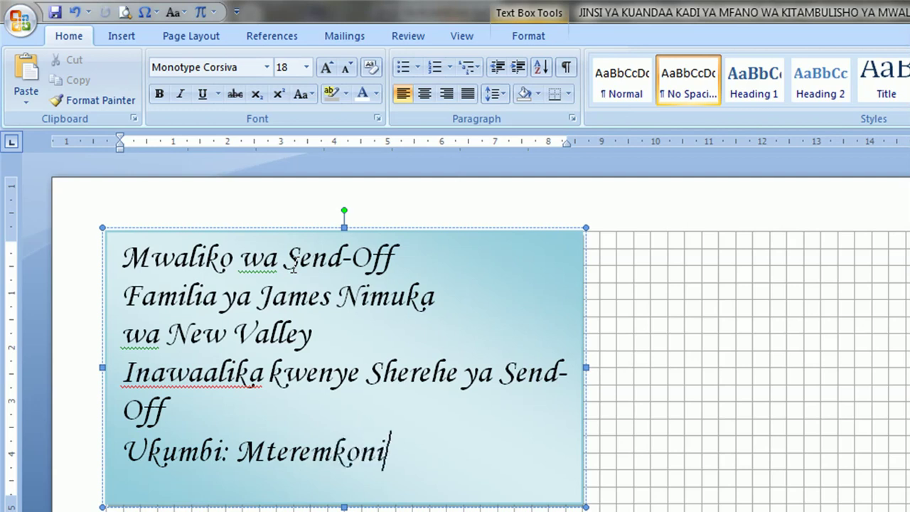
key(ctrl+a)
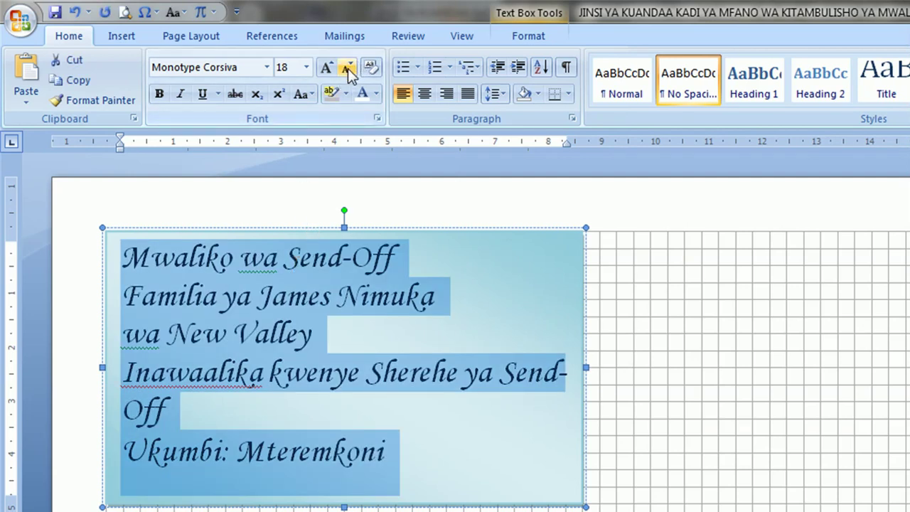
Shrink the card text to 14 pt, colour it dark blue and make it bold
click(347, 67)
click(346, 67)
click(328, 399)
key(ctrl+a)
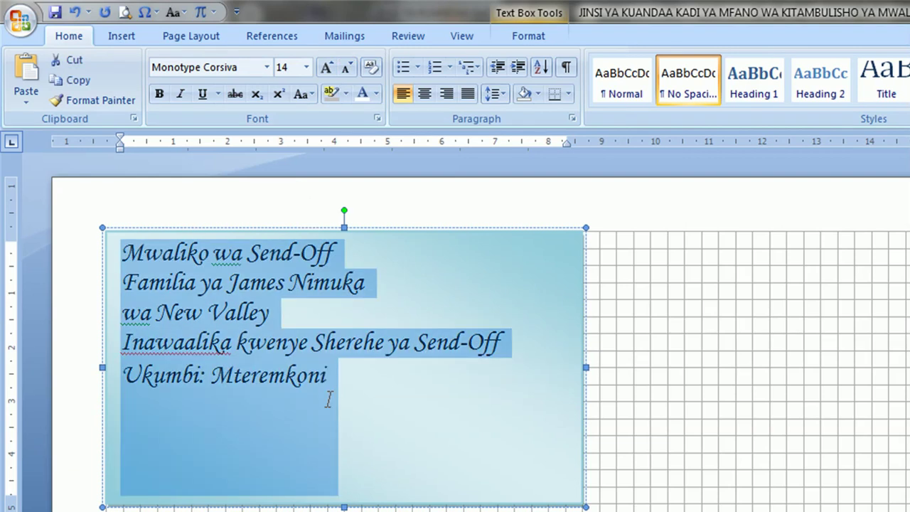
click(374, 93)
click(394, 306)
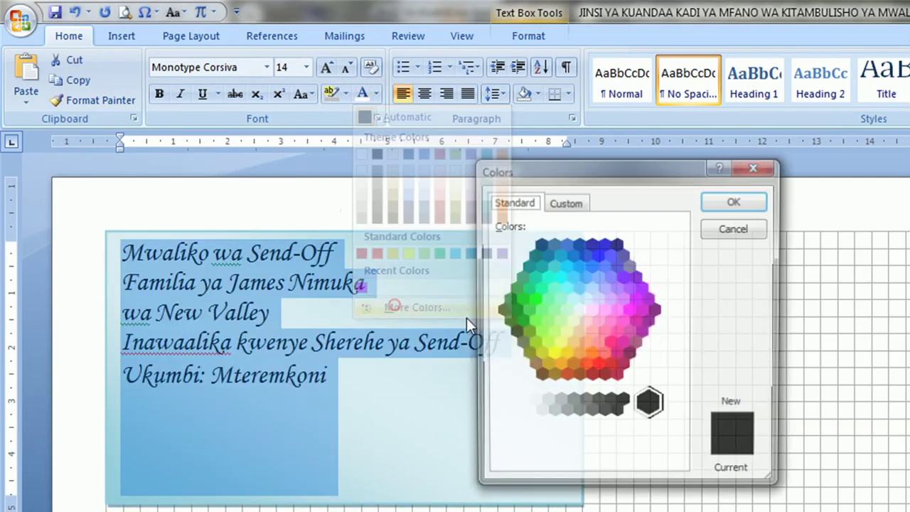
click(602, 243)
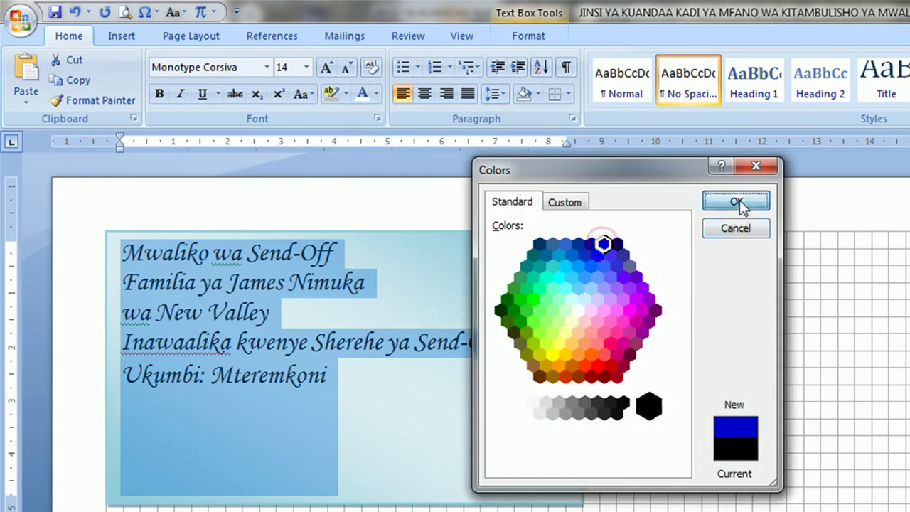
click(737, 201)
click(159, 93)
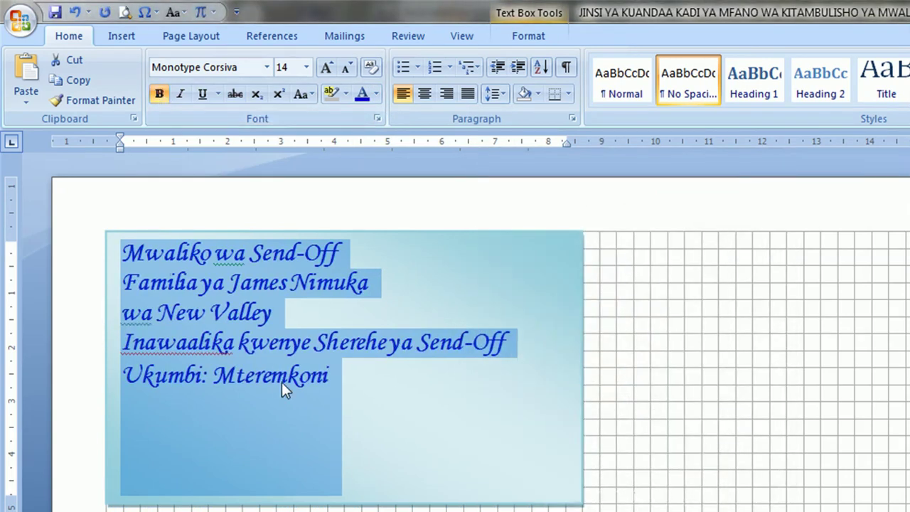
Add a phone number line and a 'Created By:' credit with the creator's name below the venue
click(341, 382)
text(M/)
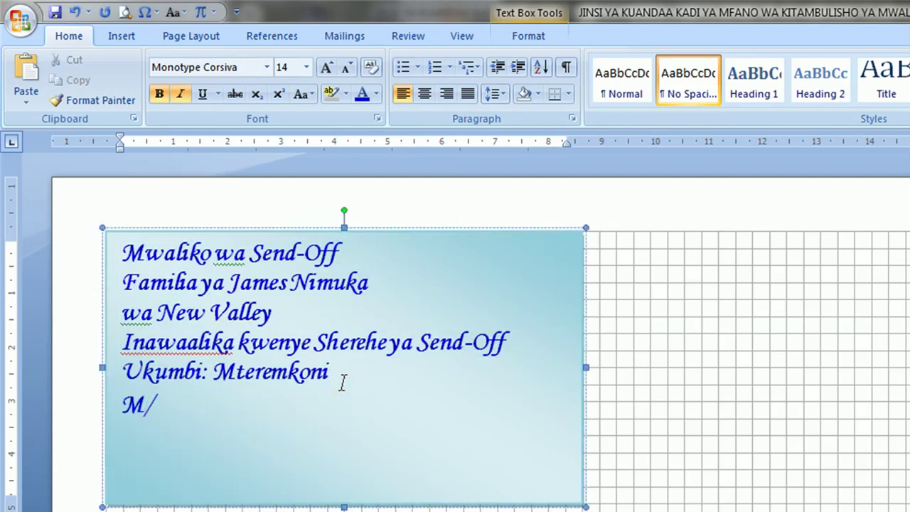
text(Kiti: 0745 xxx xxx)
key(Return)
text(Created By:)
key(Return)
text(Mwl. Bassu)
Set all the card text to 13 pt
key(ctrl+a)
click(298, 69)
text(13)
key(Return)
click(270, 510)
click(122, 36)
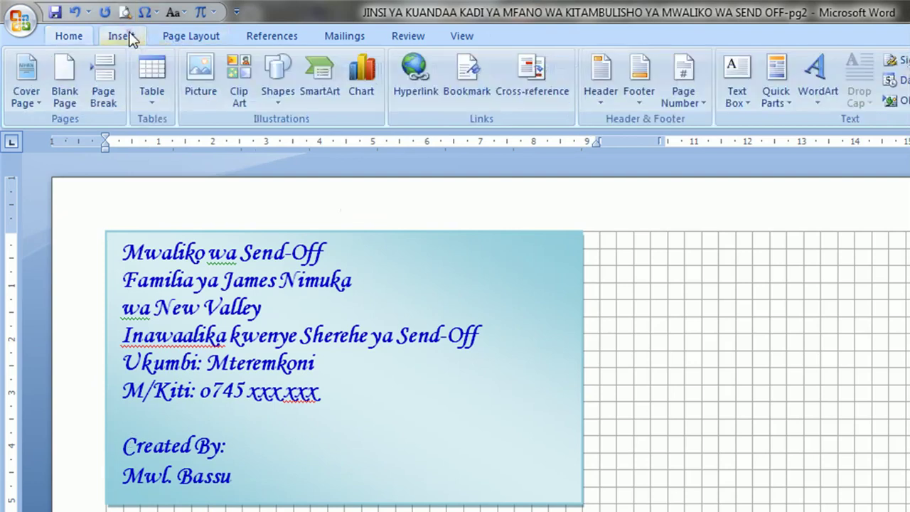
Insert the kissclipart-roses-background picture and set its wrapping to In Front of Text
click(202, 91)
click(199, 302)
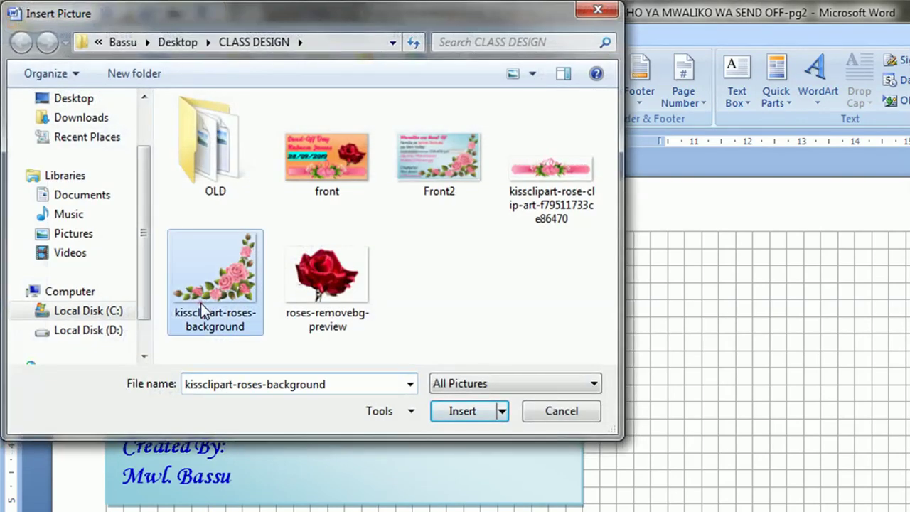
click(461, 411)
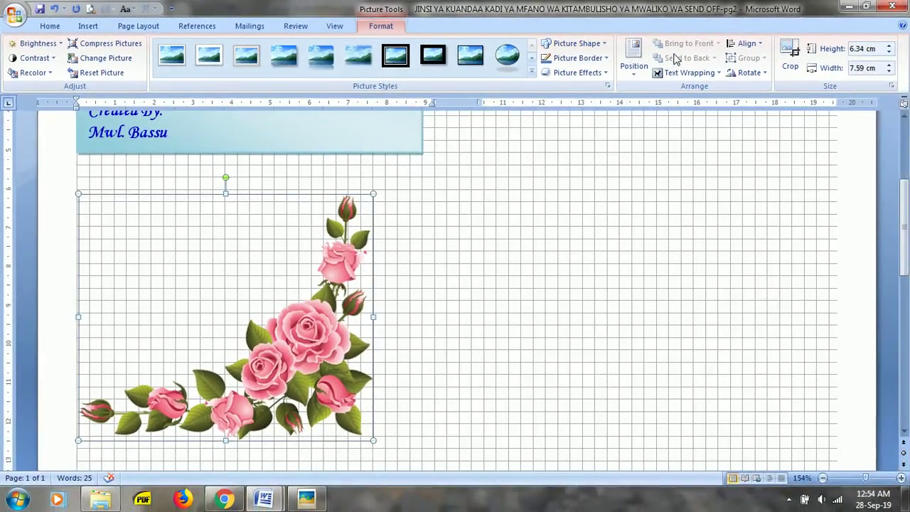
click(676, 72)
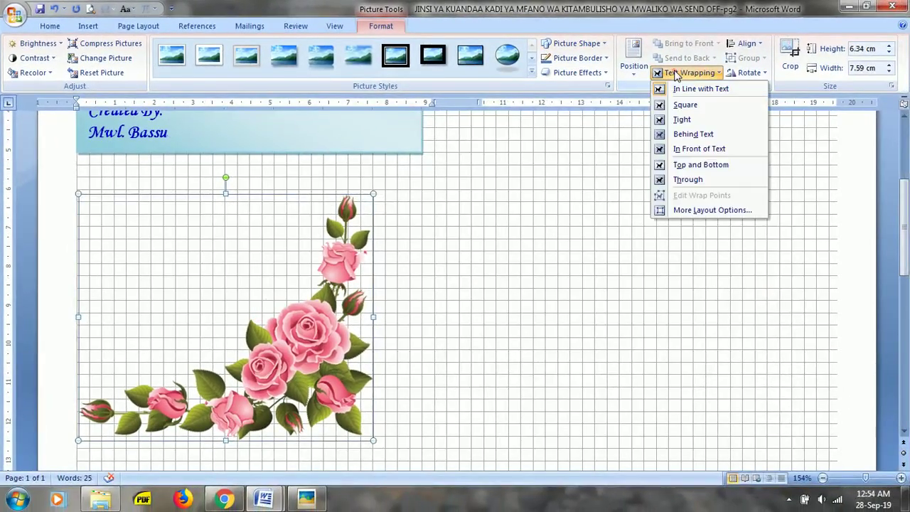
click(686, 150)
Move the roses onto the card and shrink them to fit its lower right side
drag(366, 201, 303, 295)
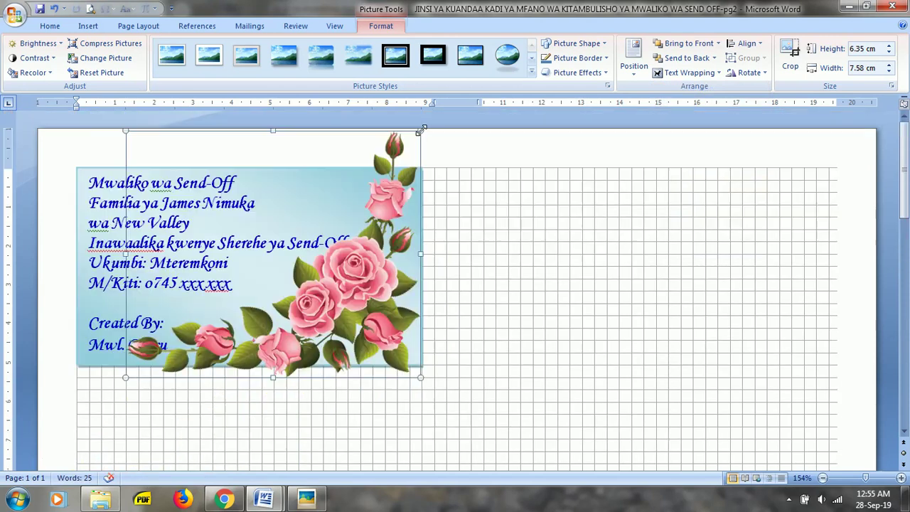
drag(127, 375, 188, 363)
click(193, 421)
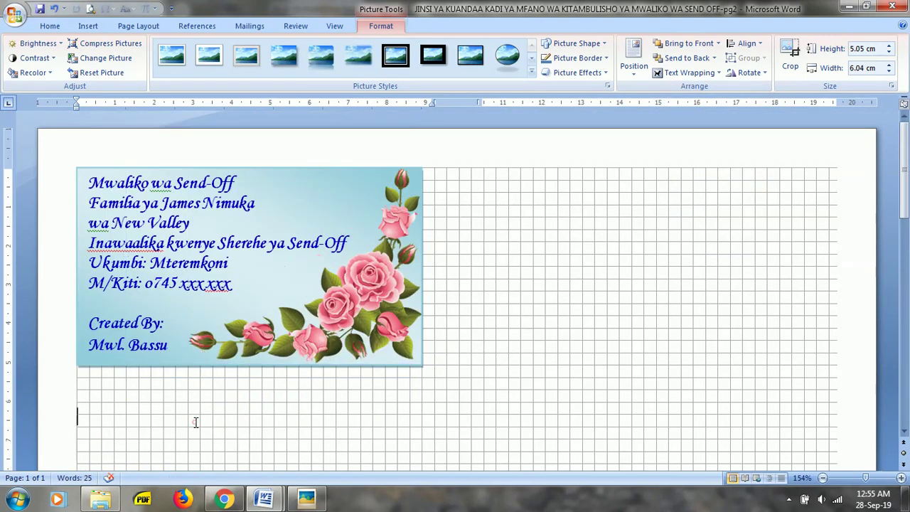
click(87, 345)
Join the creator's name onto the Created By line, add their phone number beneath, and select both lines
key(BackSpace)
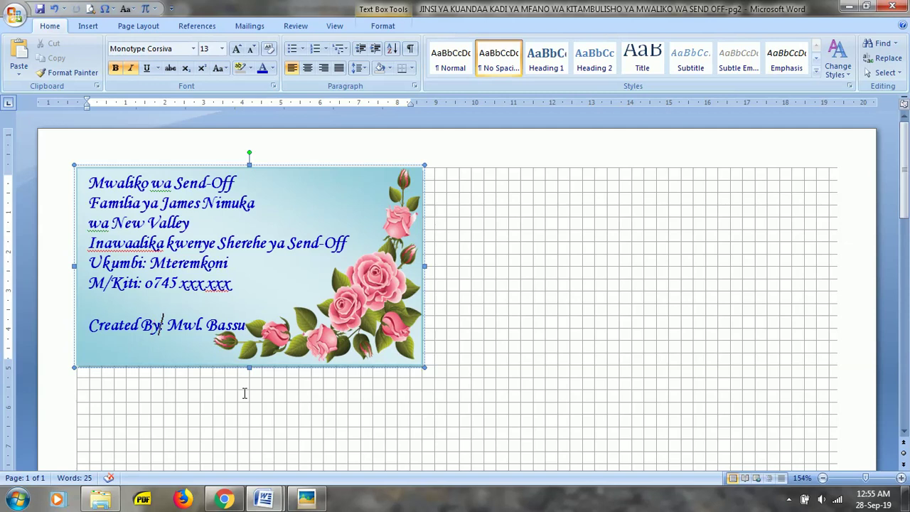
key(End)
key(Return)
text(07)
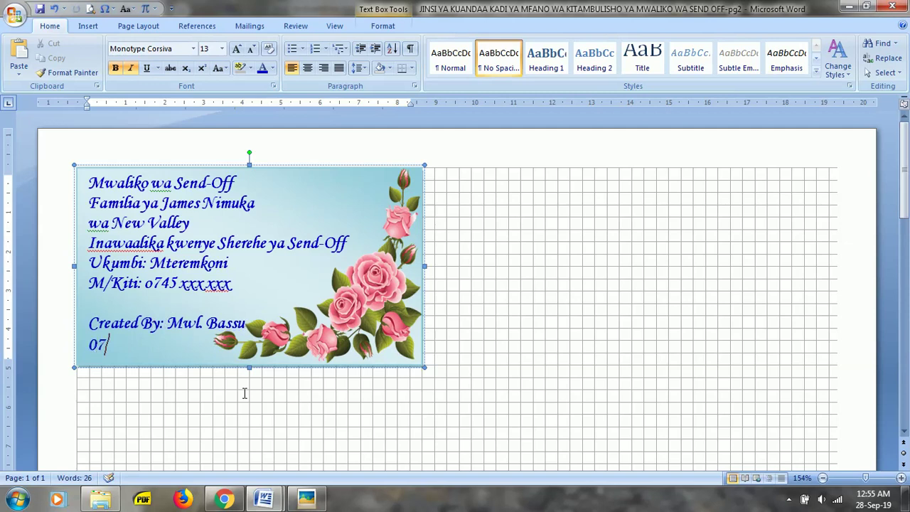
text(54 xx)
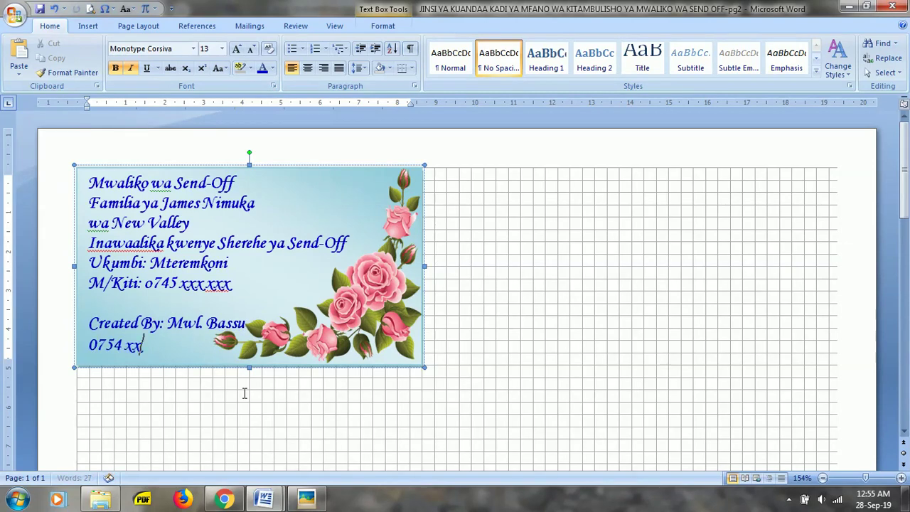
text(x xxx)
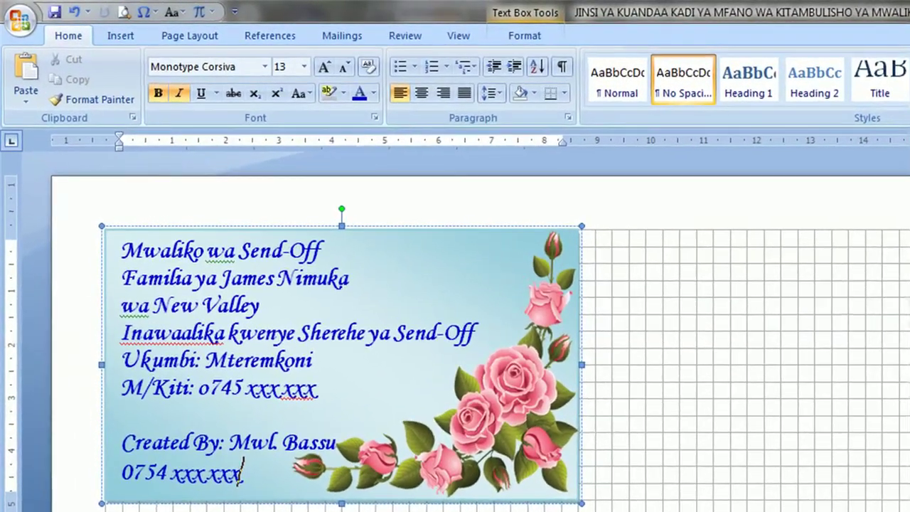
drag(242, 473, 123, 414)
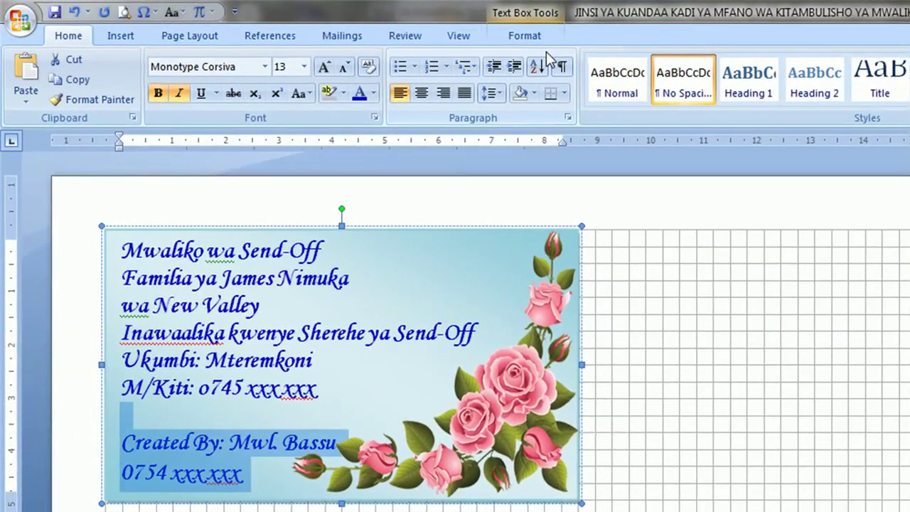
Colour the Created By credit and phone lines red
click(373, 93)
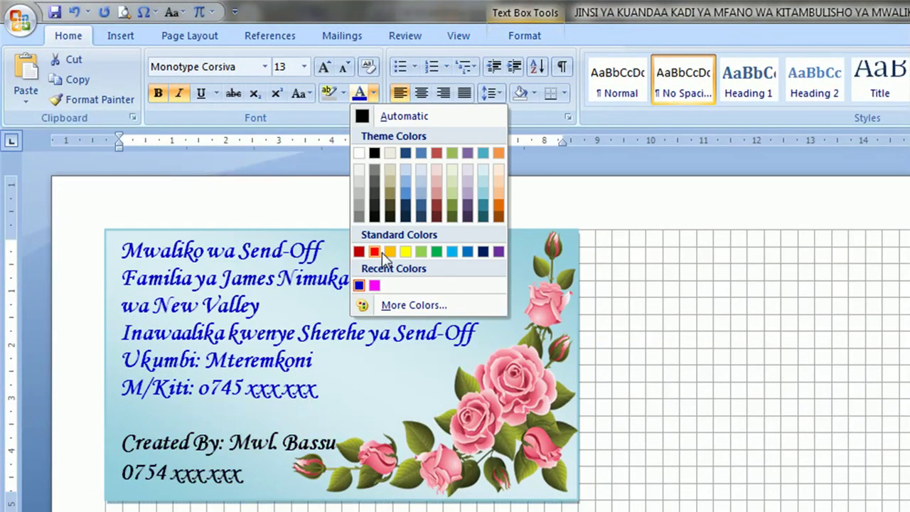
click(370, 250)
click(294, 320)
click(185, 346)
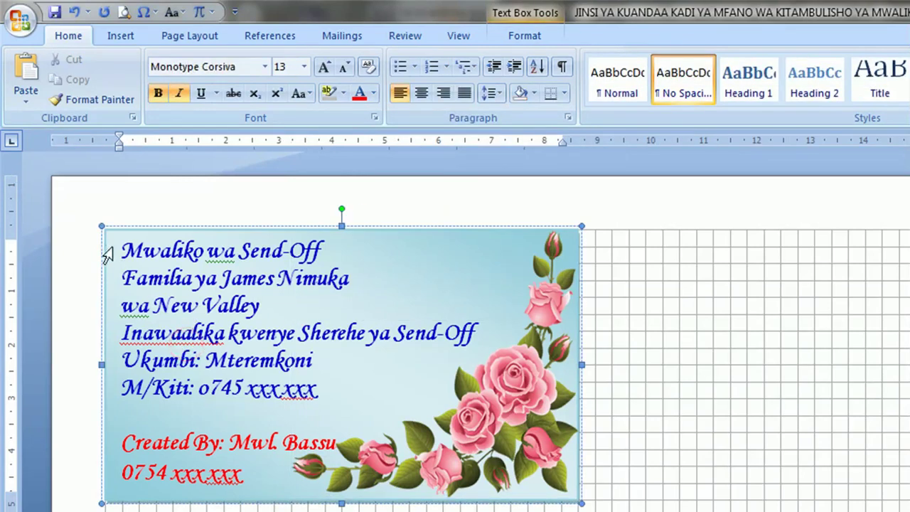
Enlarge the 'Mwaliko wa Send-Off' title to 18 pt and make it red
drag(121, 251, 329, 251)
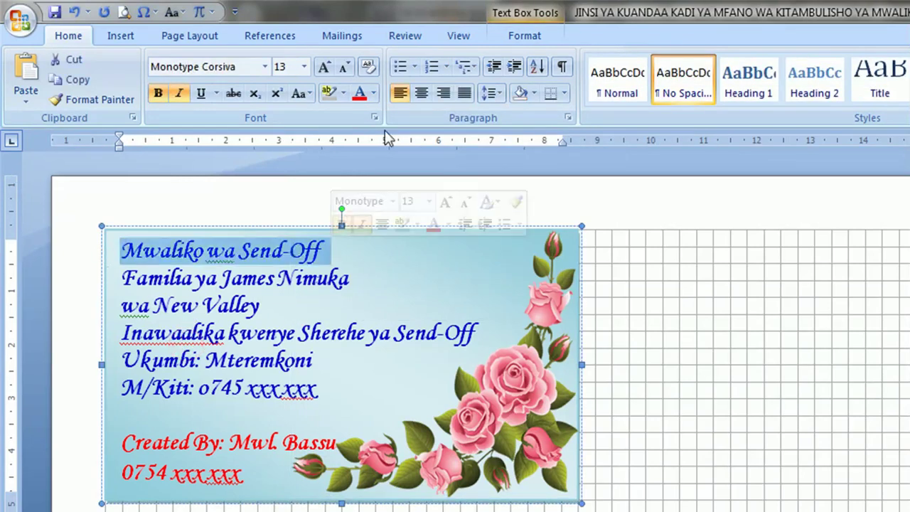
click(324, 67)
click(324, 67)
click(325, 67)
click(360, 93)
click(373, 94)
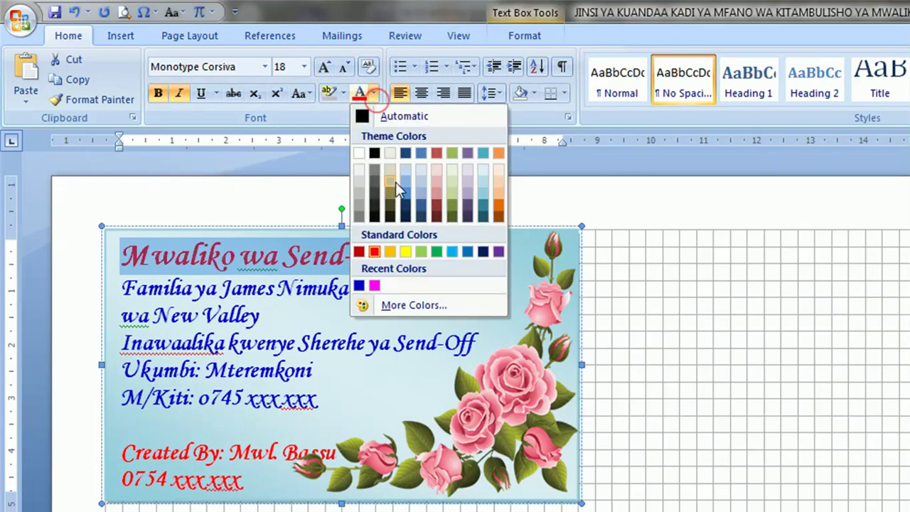
click(407, 304)
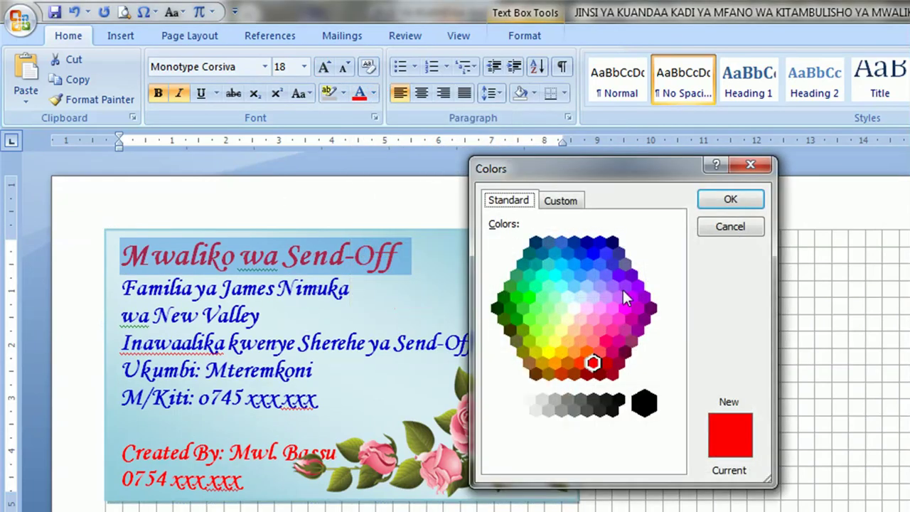
click(715, 199)
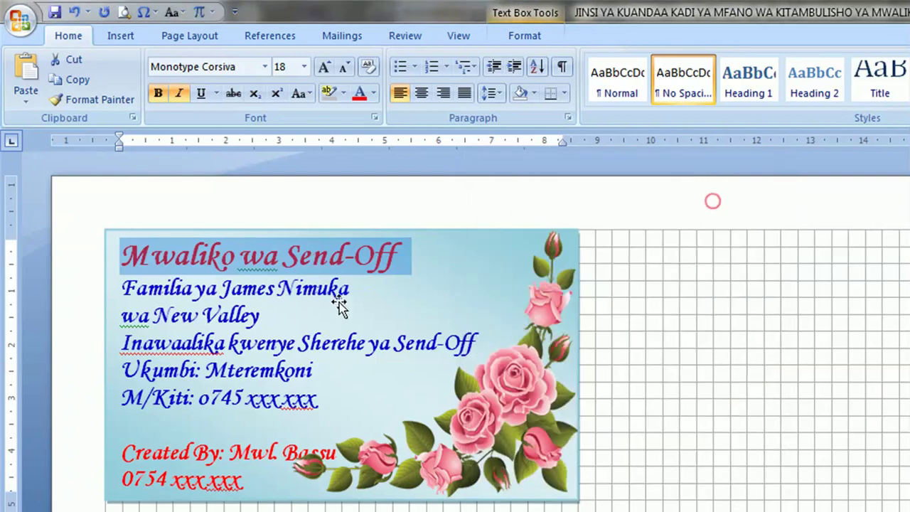
click(279, 290)
Colour the family name, New Valley and Mteremkoni magenta
drag(221, 288, 349, 288)
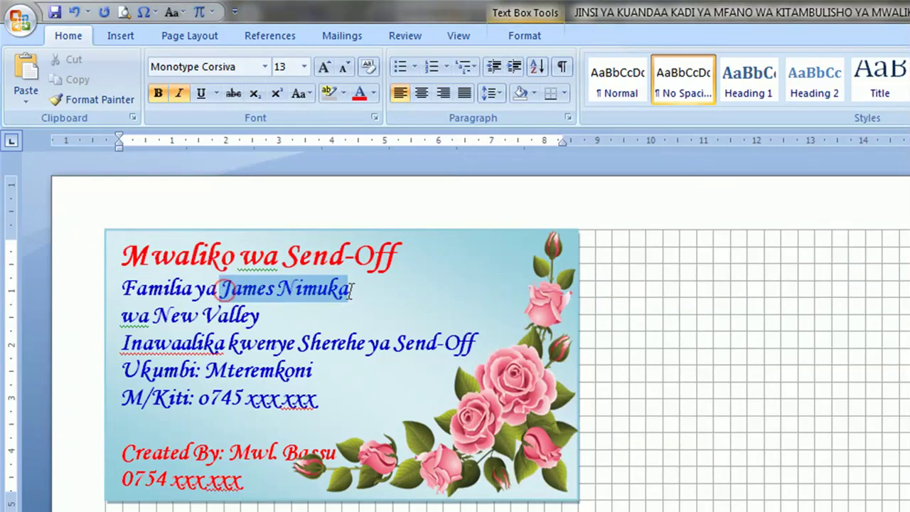
click(375, 99)
click(385, 288)
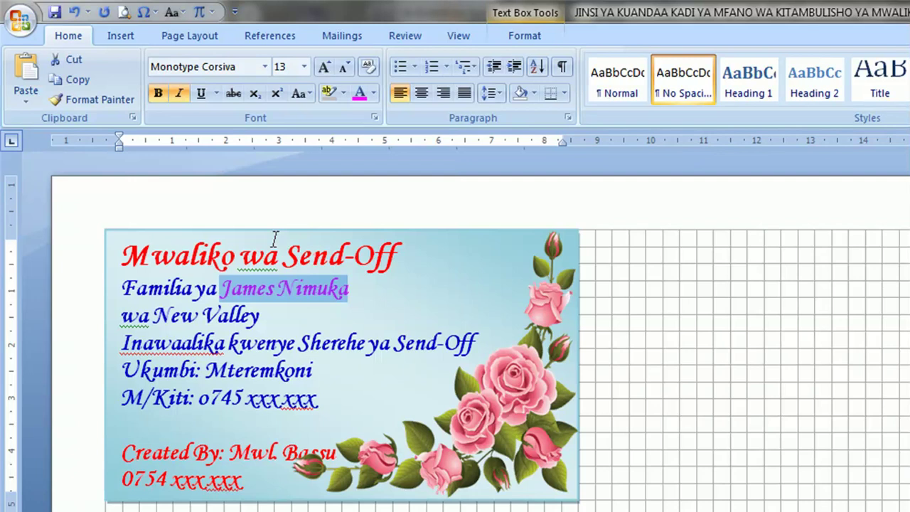
drag(260, 317, 152, 316)
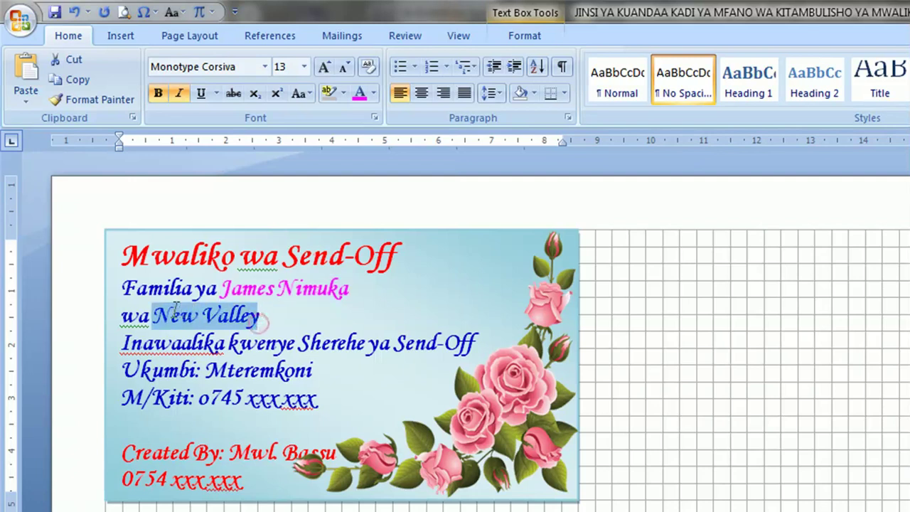
click(359, 96)
drag(312, 371, 205, 371)
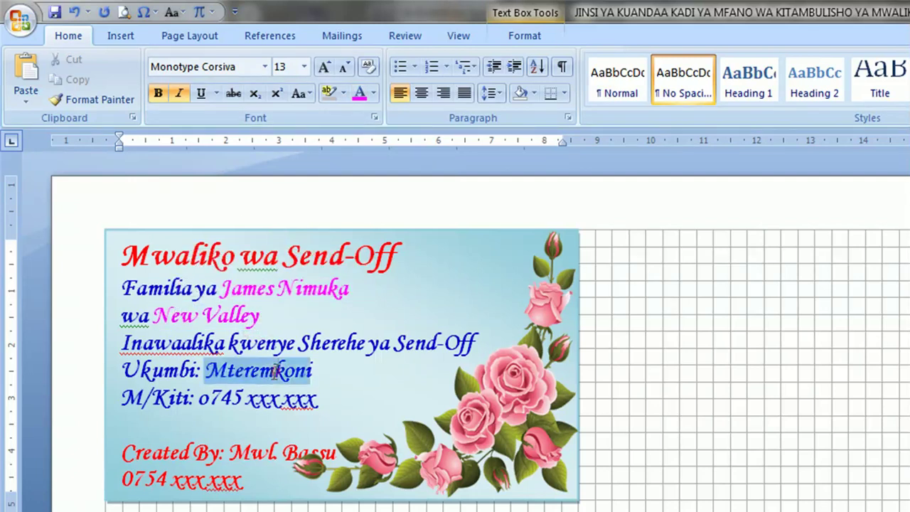
click(359, 93)
click(295, 323)
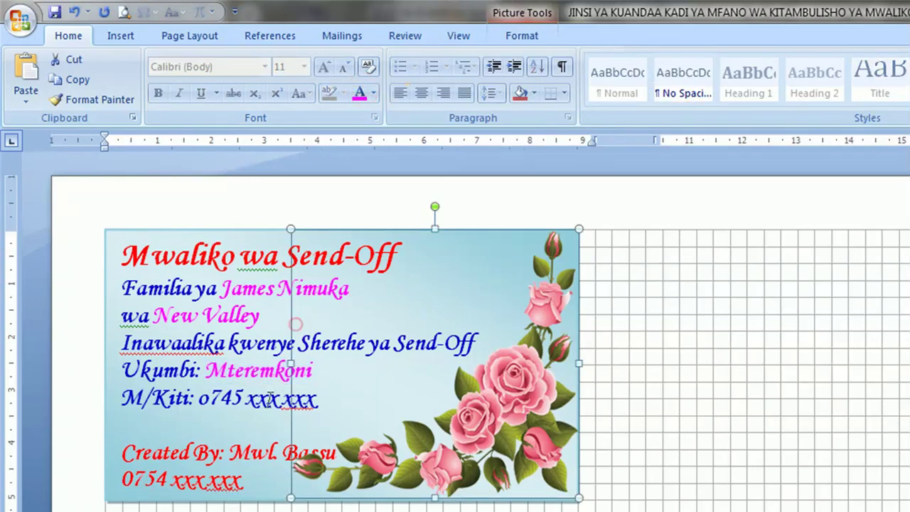
click(744, 453)
key(alt+Tab)
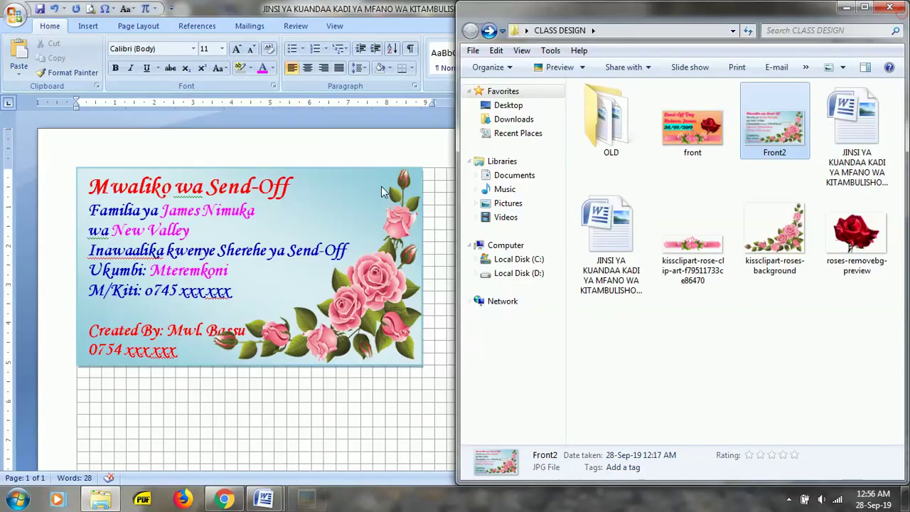
click(899, 11)
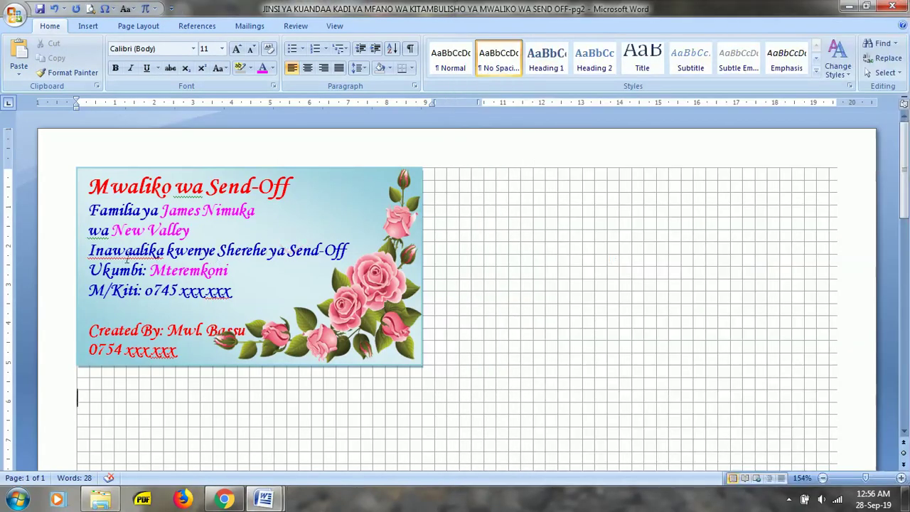
click(105, 253)
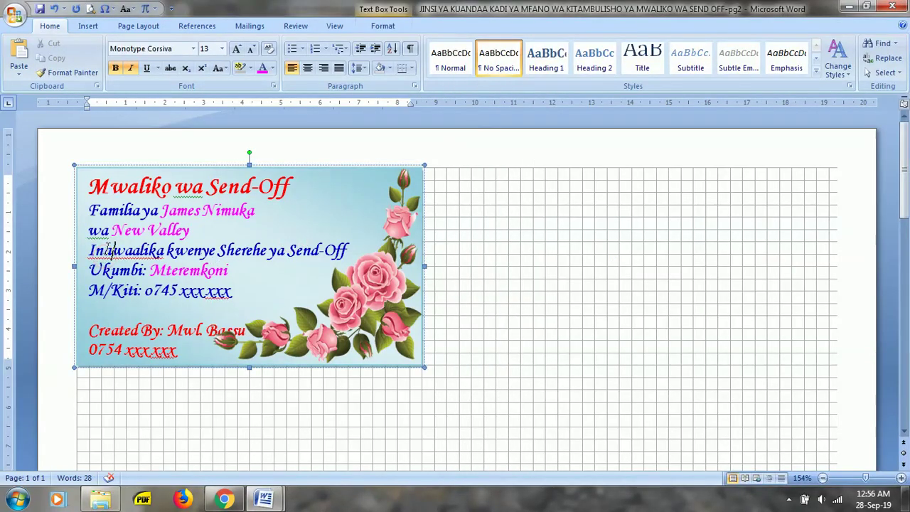
Change Send-Off on line 4 to uppercase SEND-OFF
drag(288, 250, 349, 251)
click(218, 67)
click(237, 116)
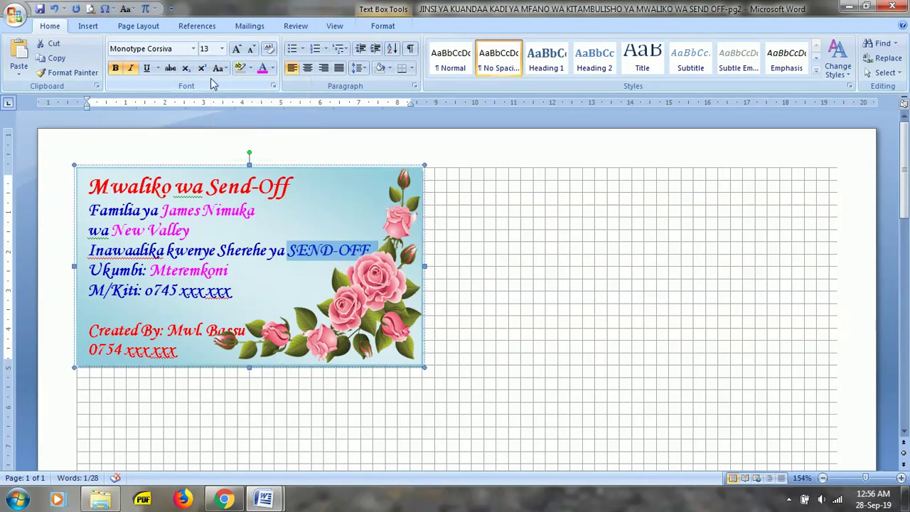
Give SEND-OFF a dark red highlight, then switch to the other open Word document
click(241, 68)
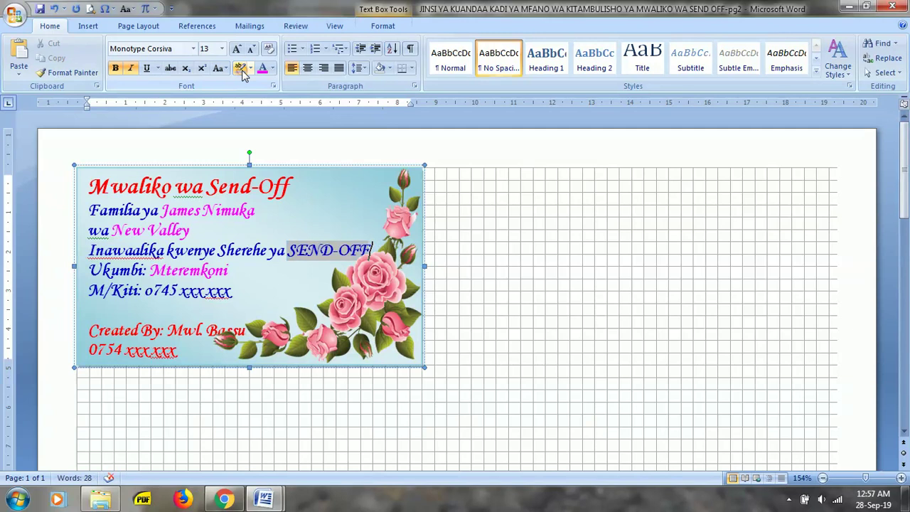
click(250, 68)
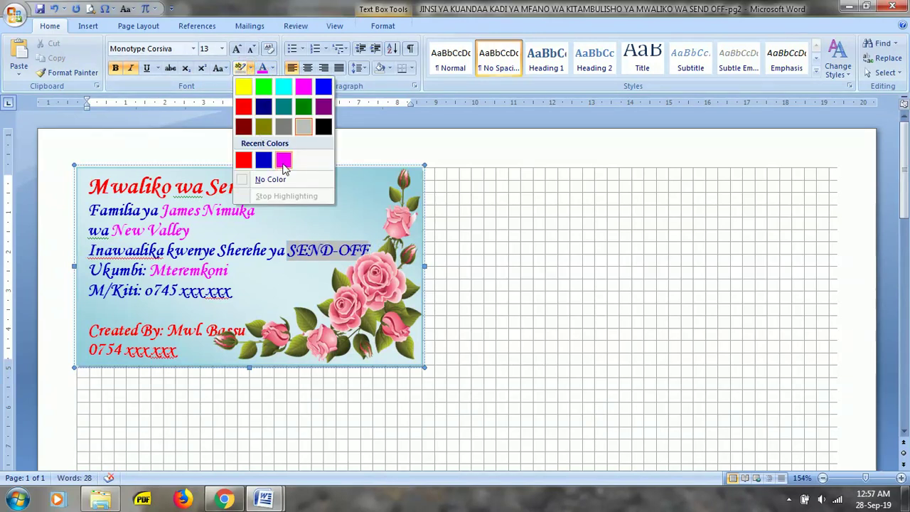
click(244, 160)
key(ctrl+z)
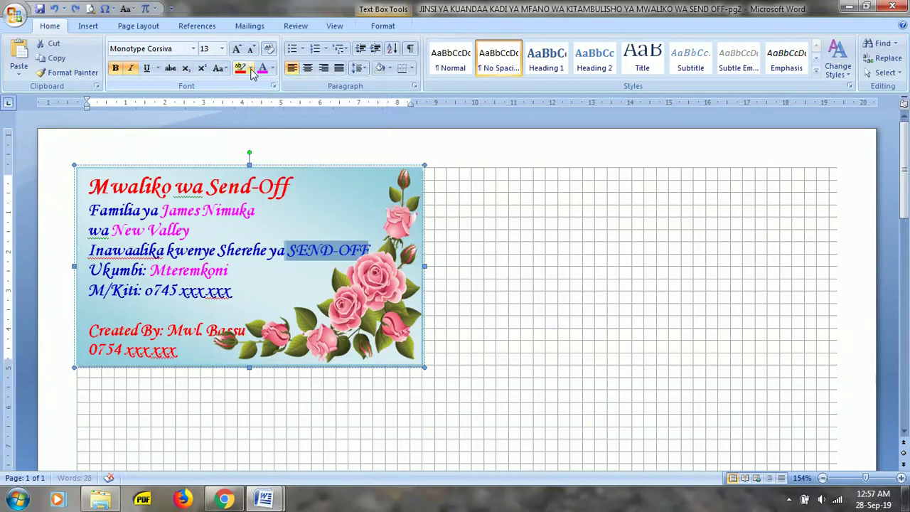
click(250, 69)
click(244, 127)
click(131, 400)
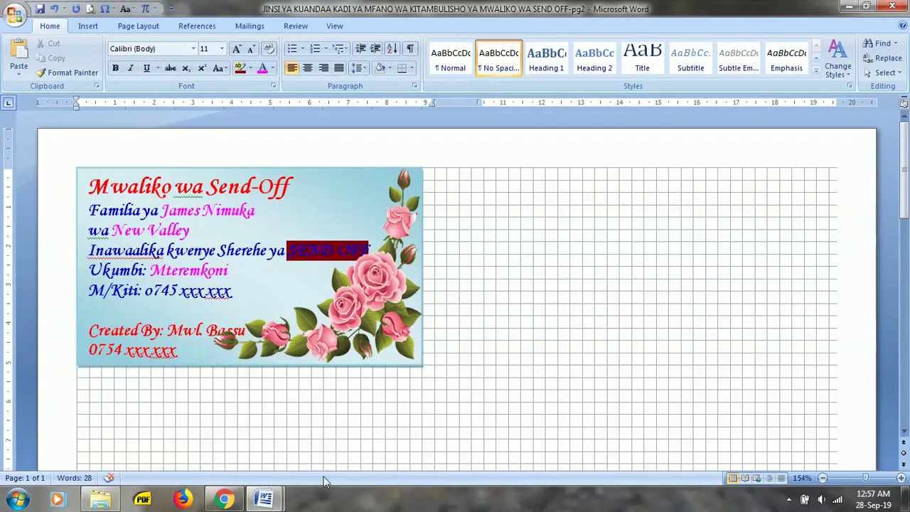
mouse_move(267, 498)
click(329, 416)
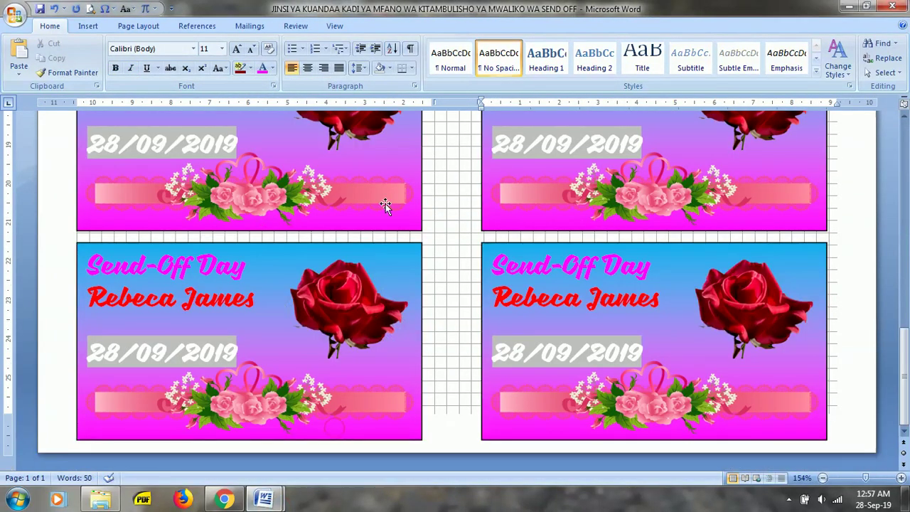
Back in the rose card document, copy the whole card and paste copies below it
scroll(375, 276, up, 3)
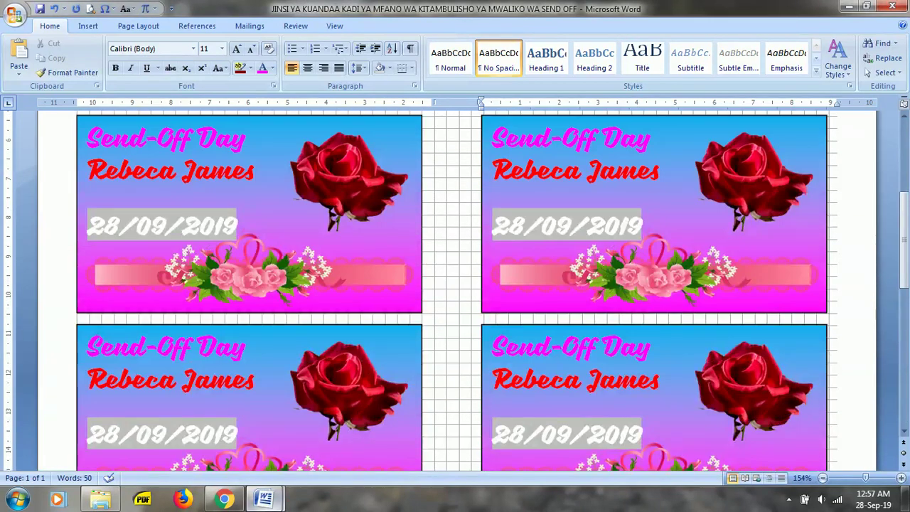
mouse_move(264, 497)
click(243, 442)
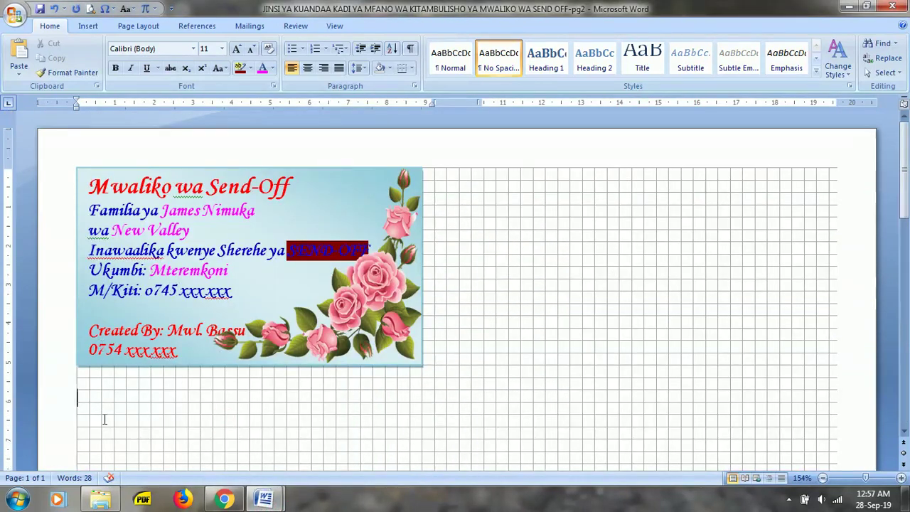
key(ctrl+a)
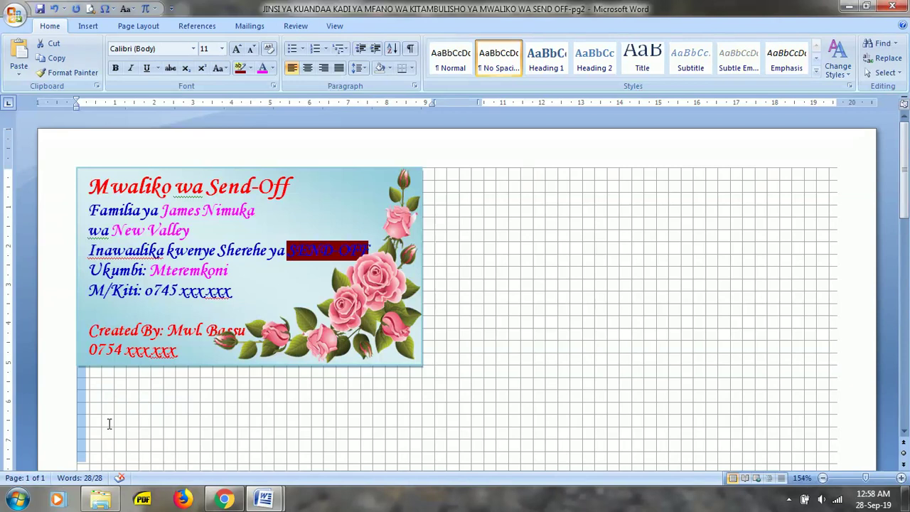
key(Right)
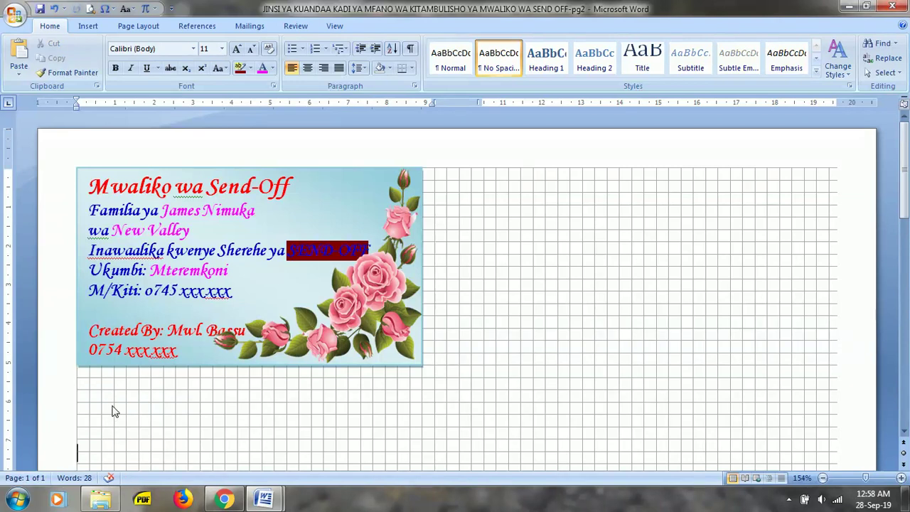
key(ctrl+v)
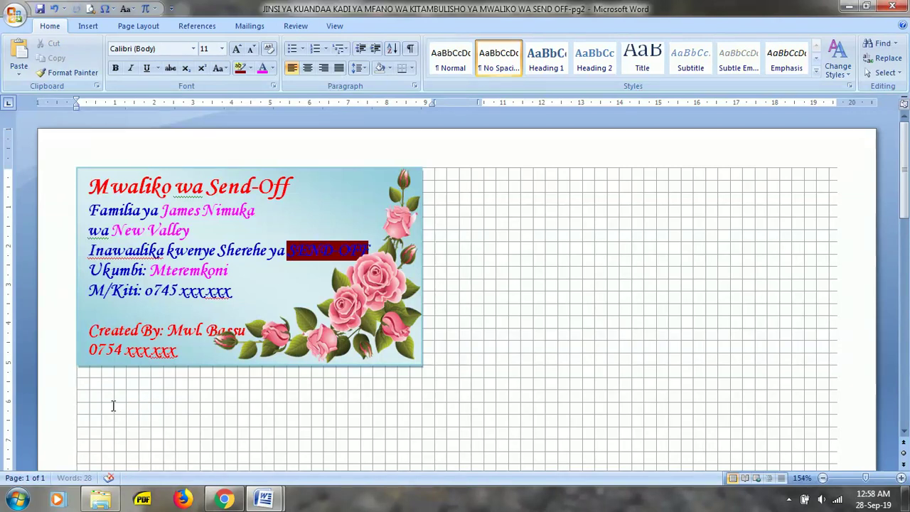
key(ctrl+v)
key(ctrl+v)
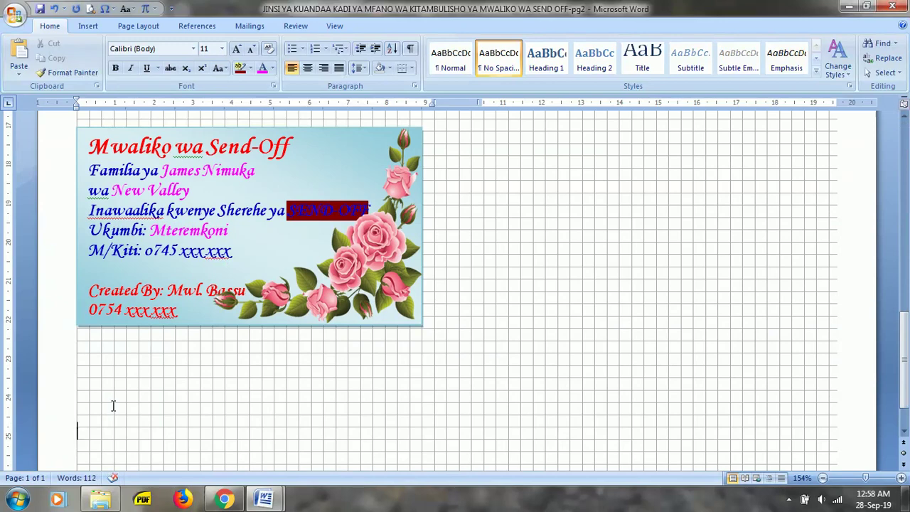
key(ctrl+v)
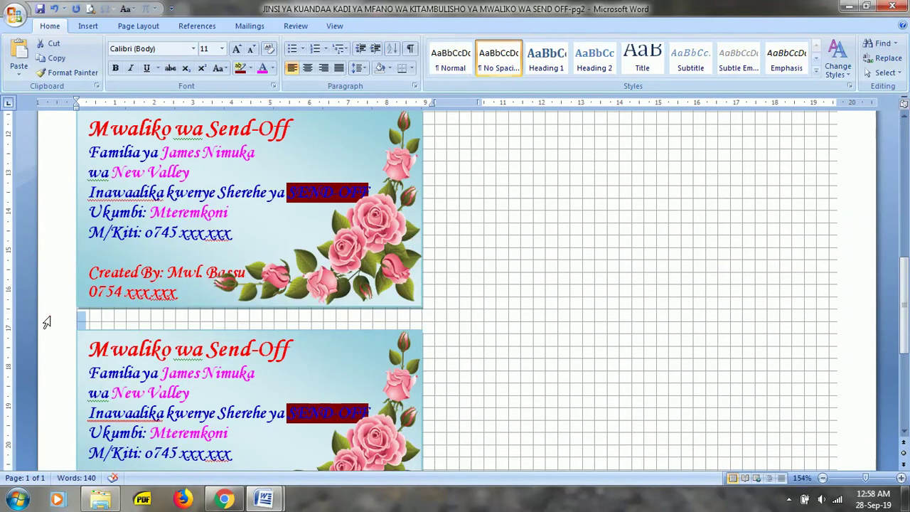
click(252, 50)
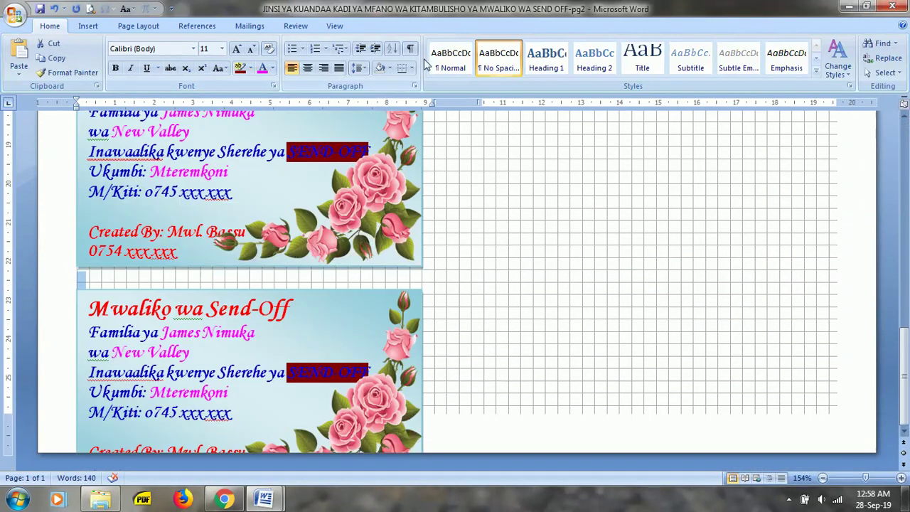
click(252, 50)
click(252, 50)
click(252, 50)
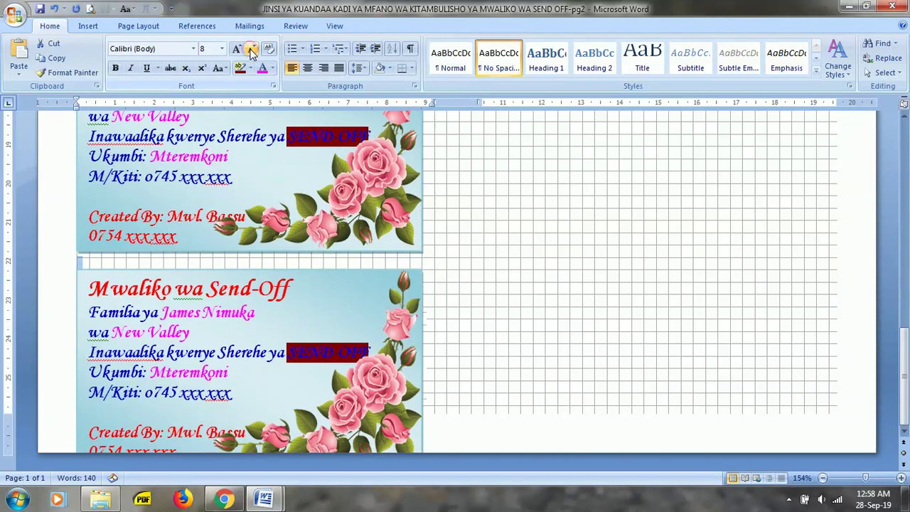
click(252, 50)
click(251, 50)
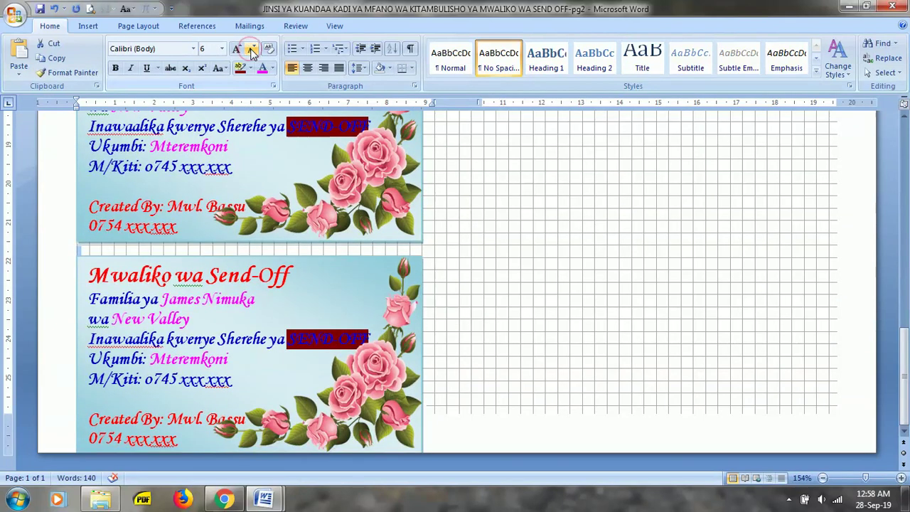
click(252, 49)
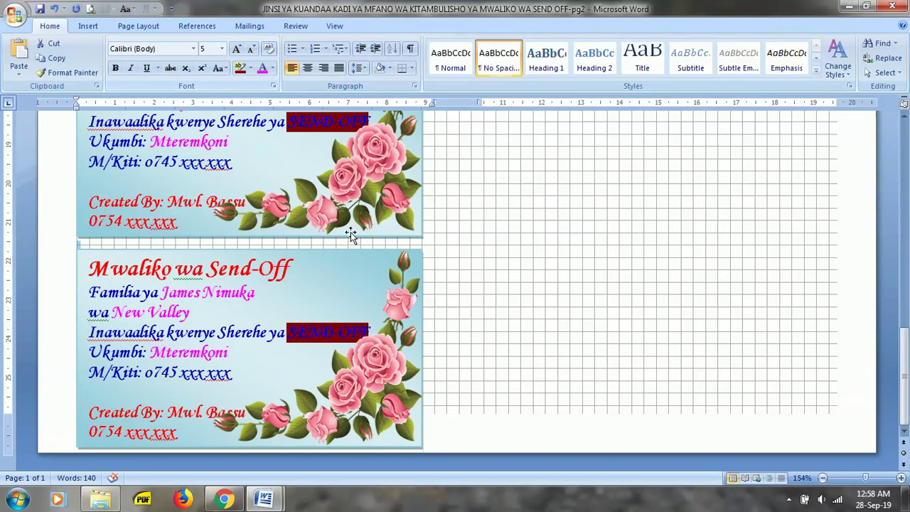
scroll(351, 232, up, 5)
scroll(315, 230, up, 5)
scroll(315, 209, up, 5)
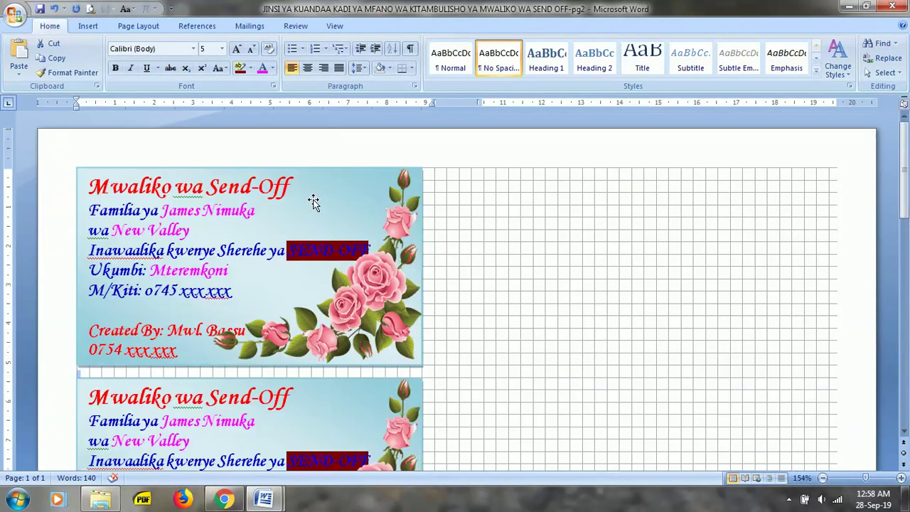
Paste the copied back cards into the empty right column
key(ctrl+a)
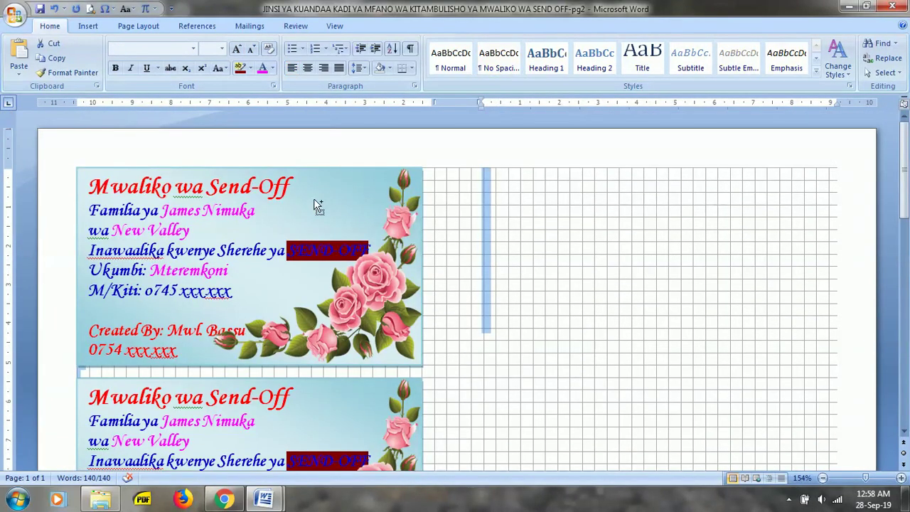
click(522, 314)
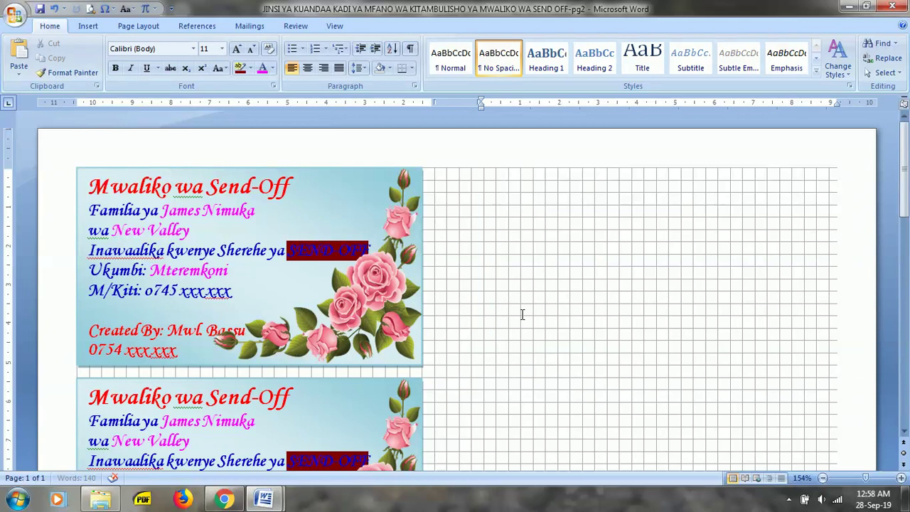
key(ctrl+v)
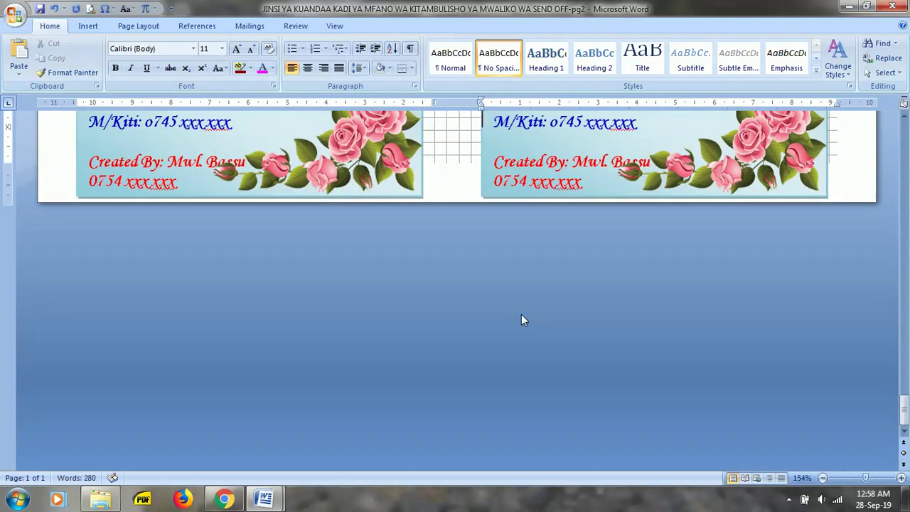
Save the -pg2 card document and return to the top of the page
key(ctrl+s)
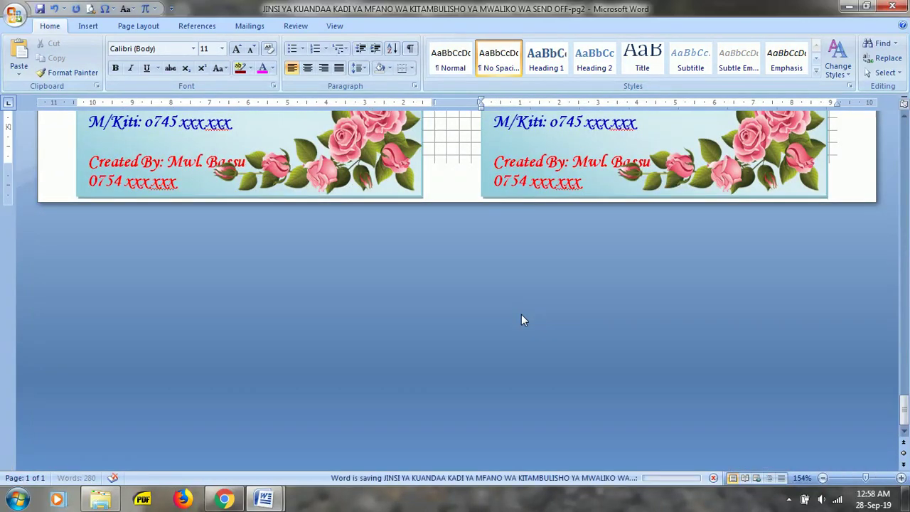
scroll(482, 283, up, 20)
scroll(483, 284, up, 2)
scroll(483, 284, up, 2)
scroll(482, 284, up, 1)
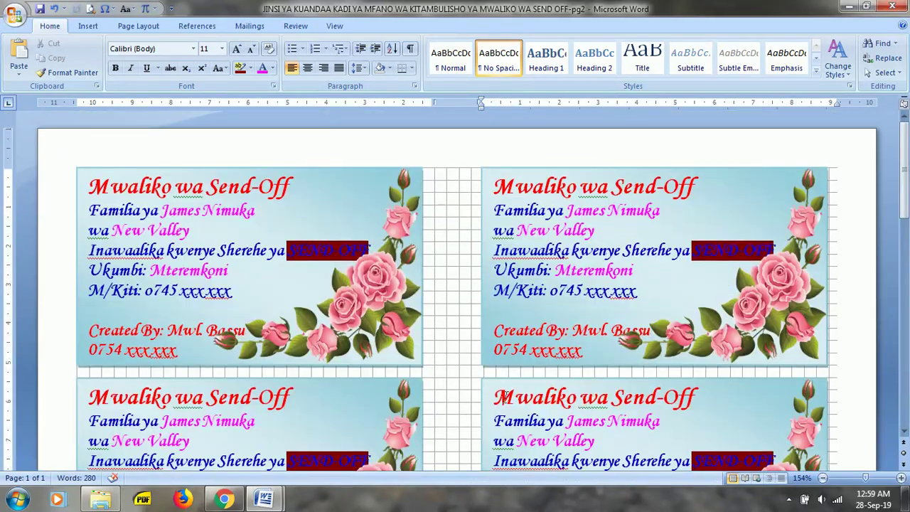
Open front.jpg from CLASS DESIGN in Picasa and flip between the front and Front2 designs
click(100, 500)
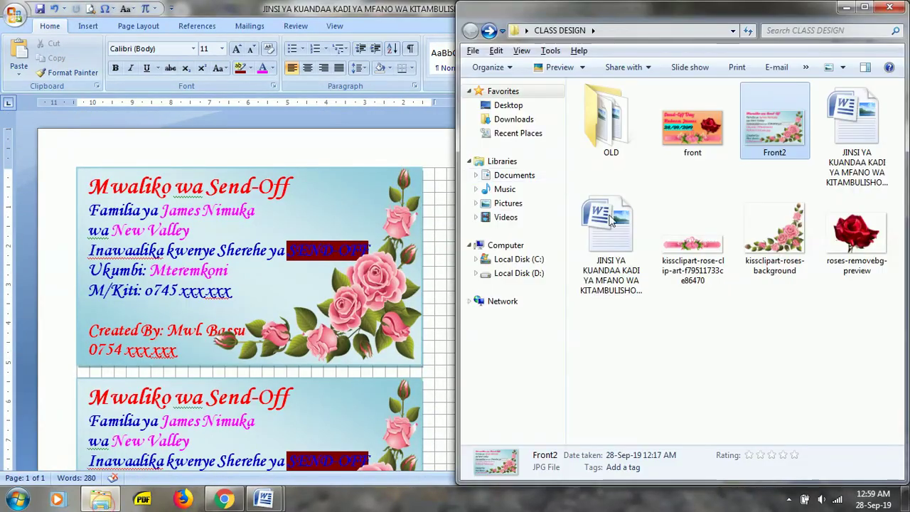
click(750, 336)
double_click(692, 128)
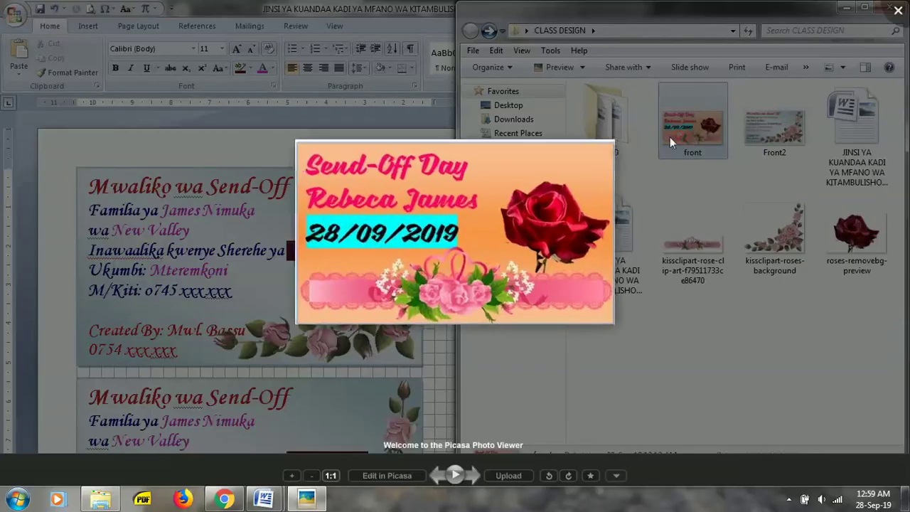
scroll(462, 244, down, 1)
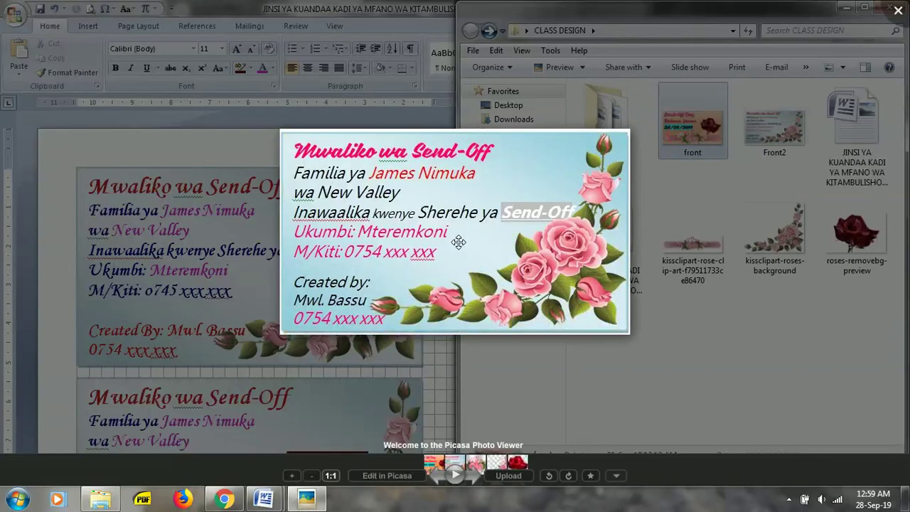
scroll(459, 242, up, 1)
scroll(458, 242, down, 1)
scroll(459, 242, up, 1)
scroll(459, 242, down, 1)
scroll(459, 242, up, 1)
scroll(459, 242, down, 1)
scroll(459, 243, up, 1)
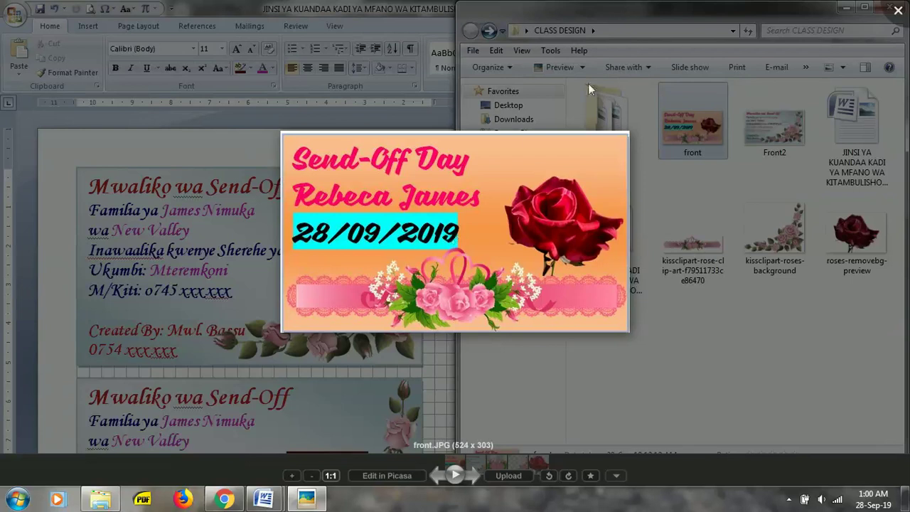
scroll(499, 177, down, 1)
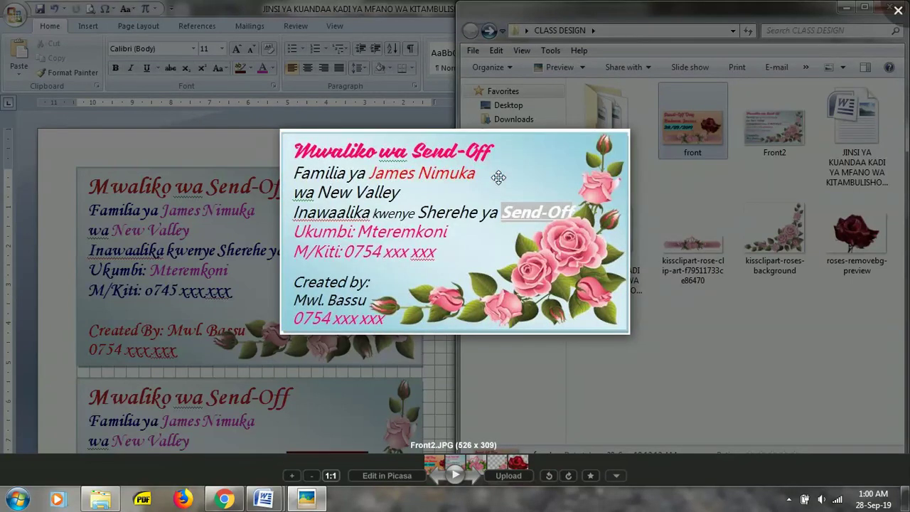
scroll(498, 177, up, 1)
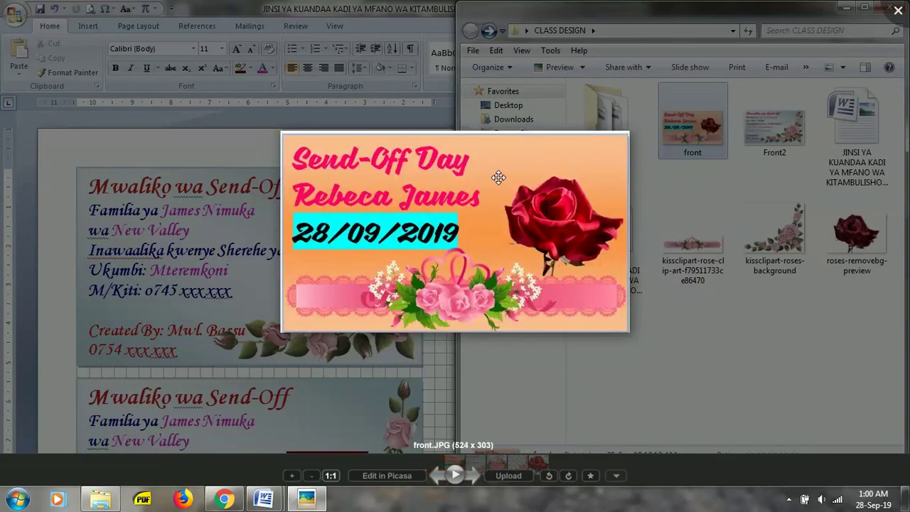
scroll(498, 177, down, 1)
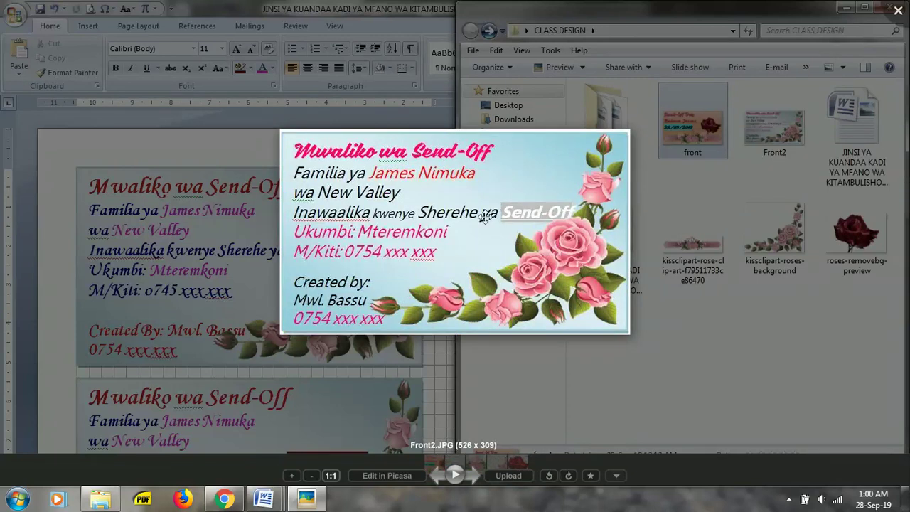
scroll(584, 205, up, 1)
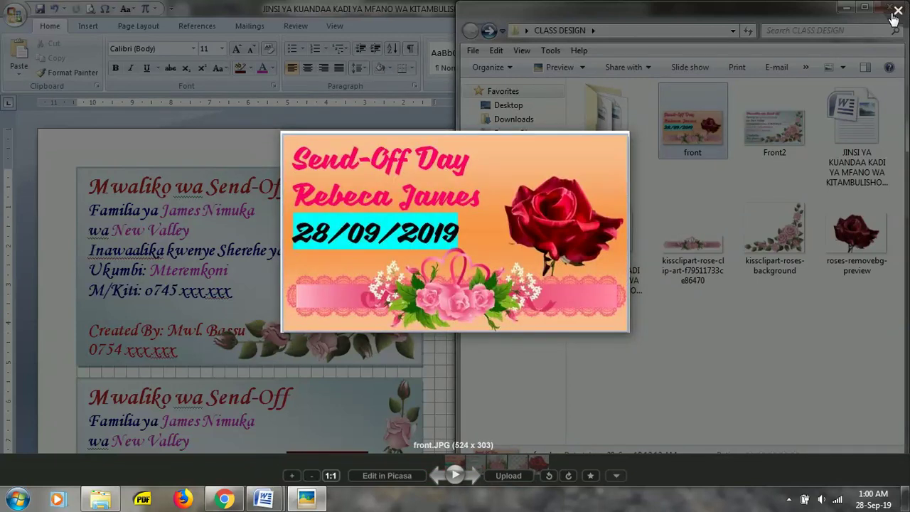
Close Picasa Photo Viewer and switch to the front Send-Off Day cards document
click(898, 9)
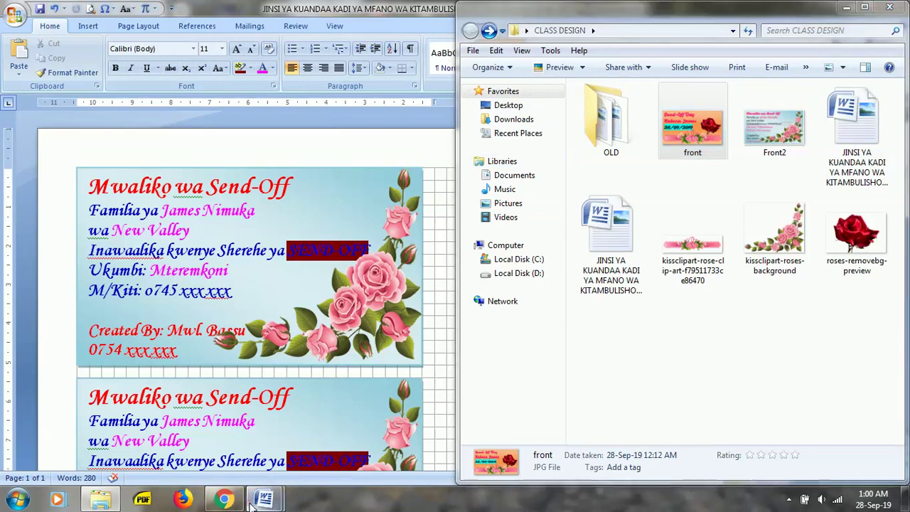
mouse_move(263, 500)
click(319, 434)
Scroll through the front Send-Off Day card grid, then return to the -pg2 back-card document
scroll(547, 183, down, 1)
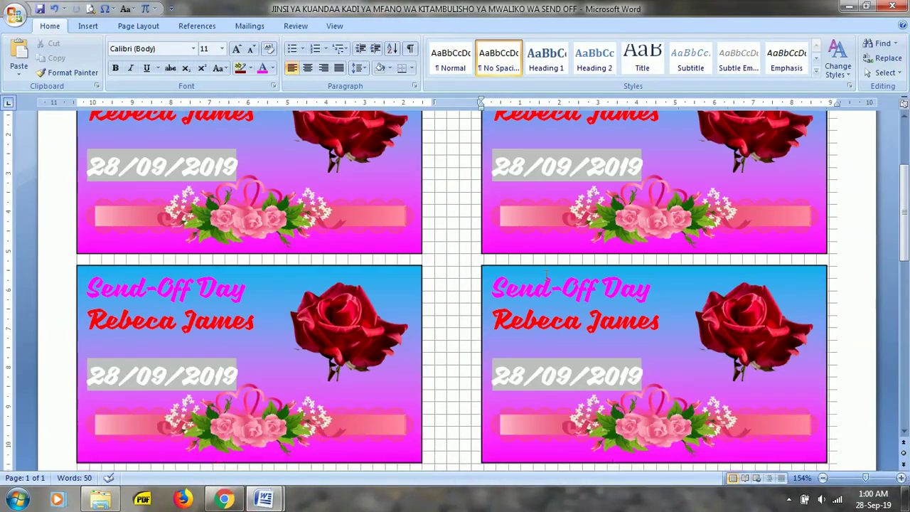
scroll(546, 277, up, 2)
scroll(456, 298, down, 5)
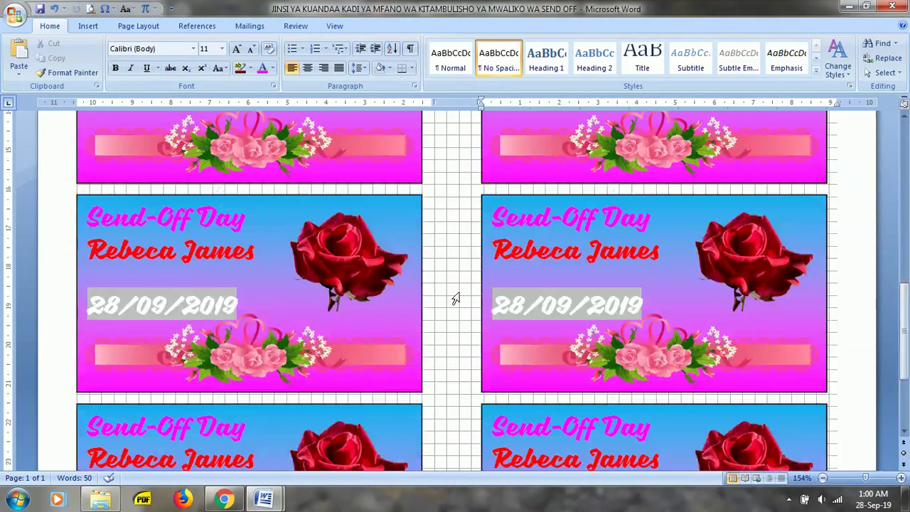
mouse_move(263, 500)
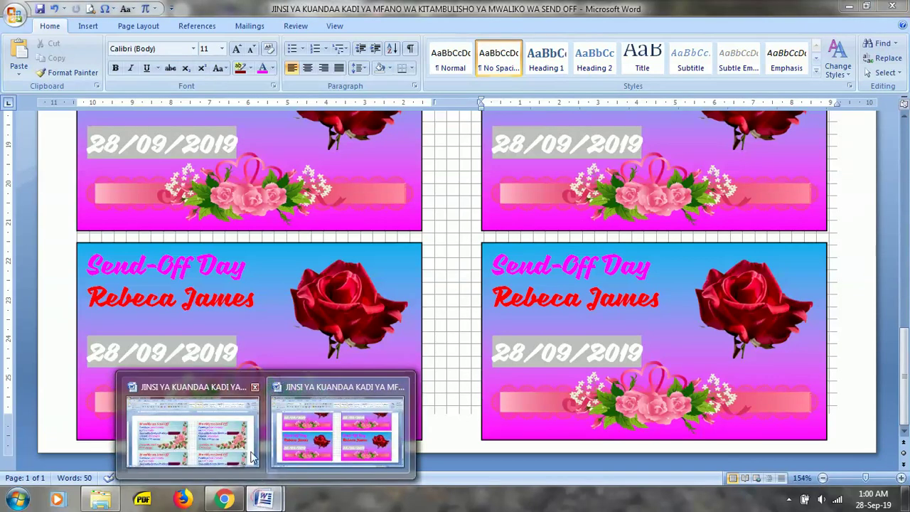
click(235, 434)
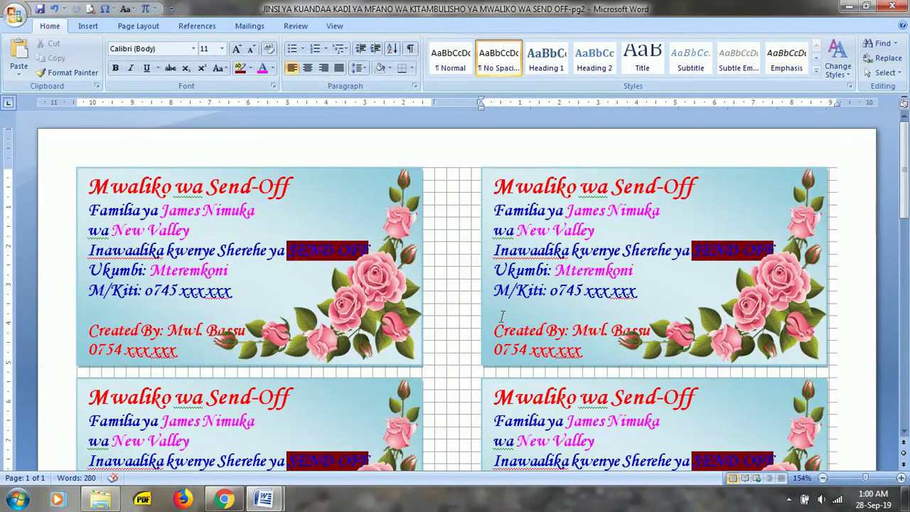
Scroll through the rose back-card grid and bring the CLASS DESIGN folder forward
scroll(418, 293, down, 2)
scroll(419, 297, down, 1)
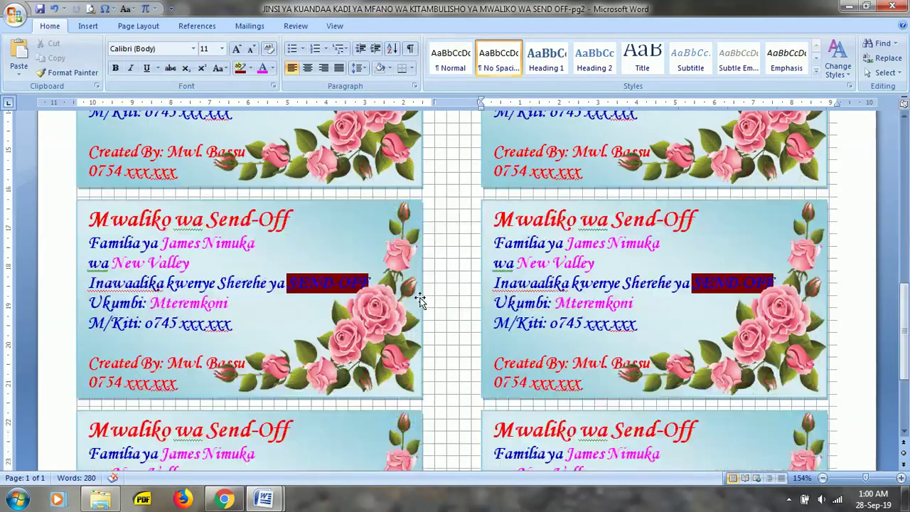
scroll(421, 299, down, 2)
scroll(419, 304, up, 2)
scroll(419, 305, up, 1)
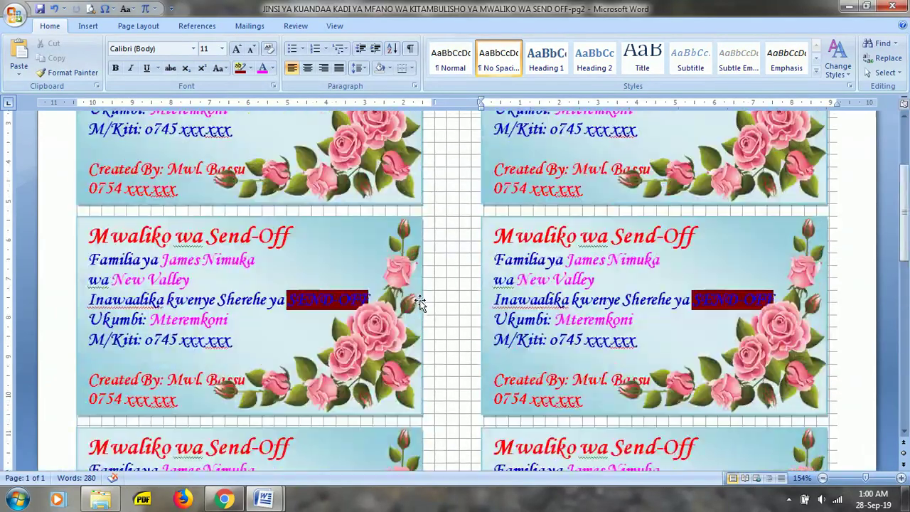
scroll(420, 304, up, 2)
click(99, 498)
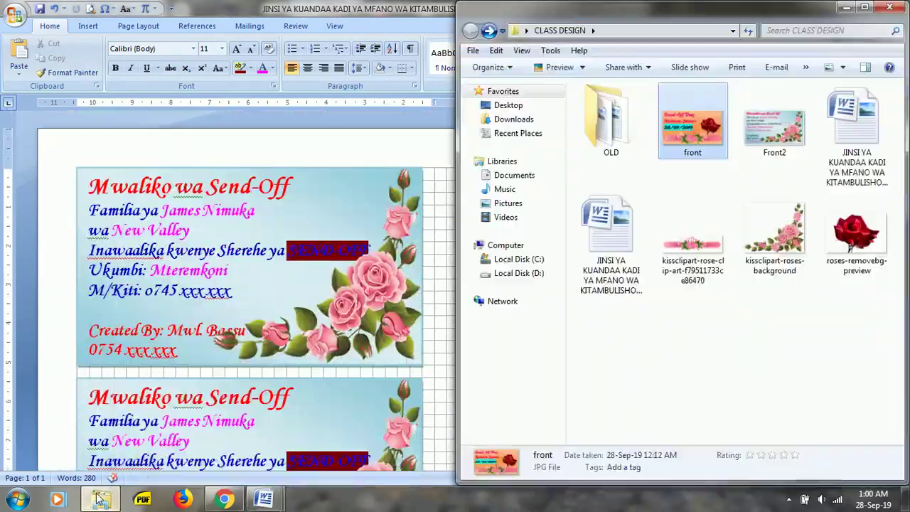
View front.jpg in Picasa, flip to the Front2 sample, then return to front.jpg
double_click(680, 133)
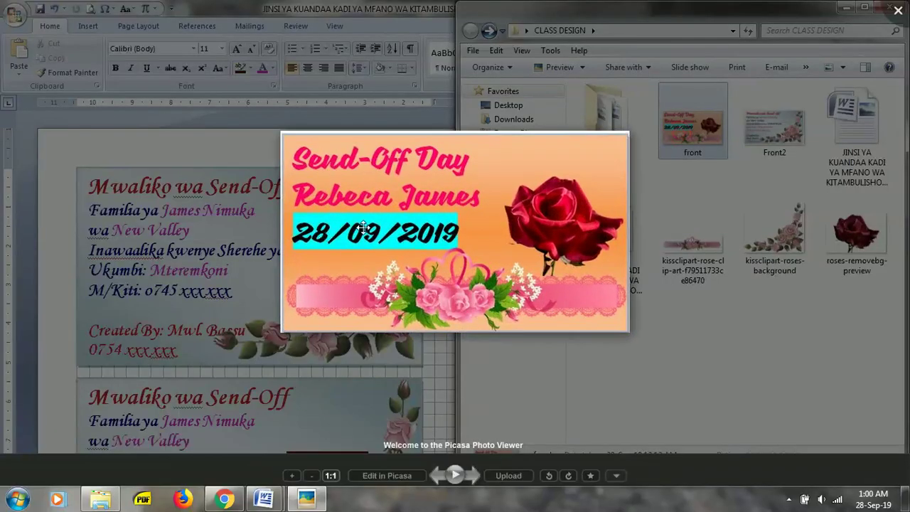
key(Right)
key(Left)
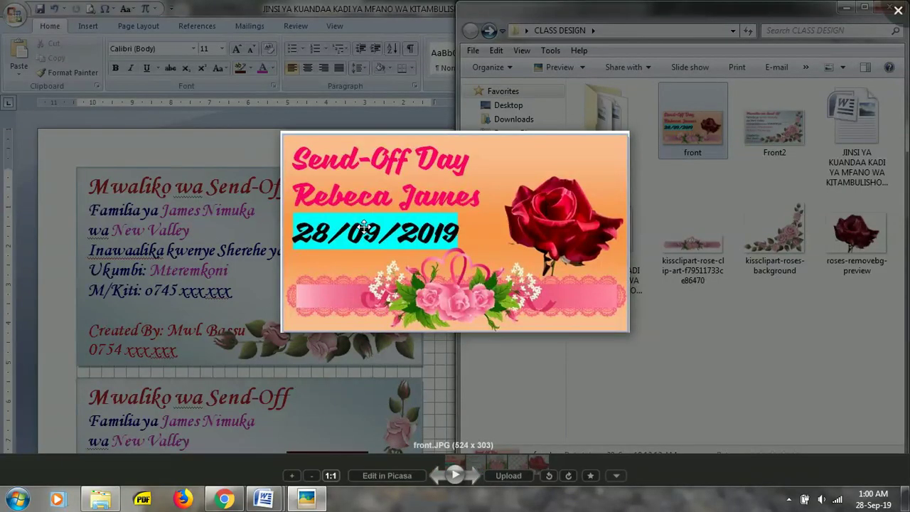